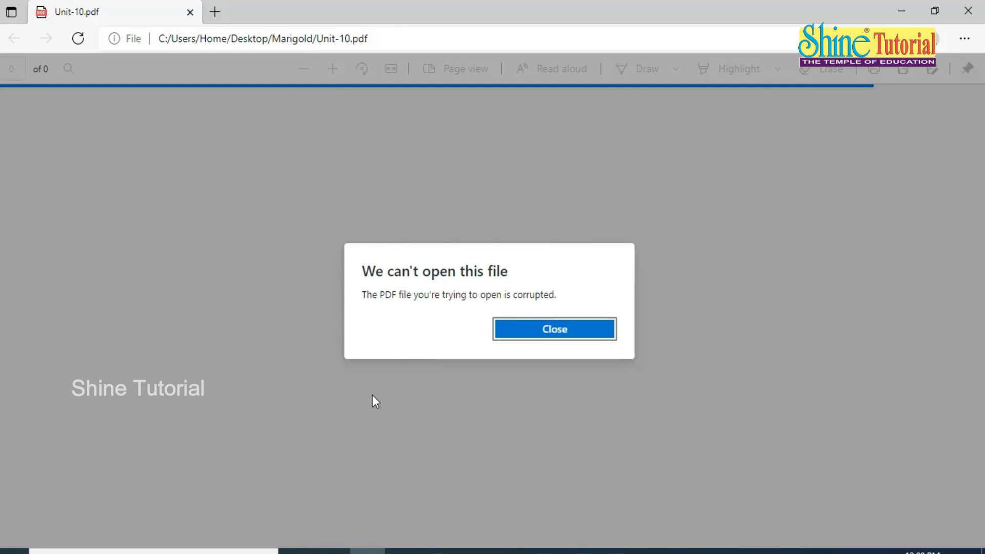
- Close the Unit-10.pdf error page, rename the file in the Marigold folder to Unit-10.pdf.gujd and close the folder
left_click(969, 10)
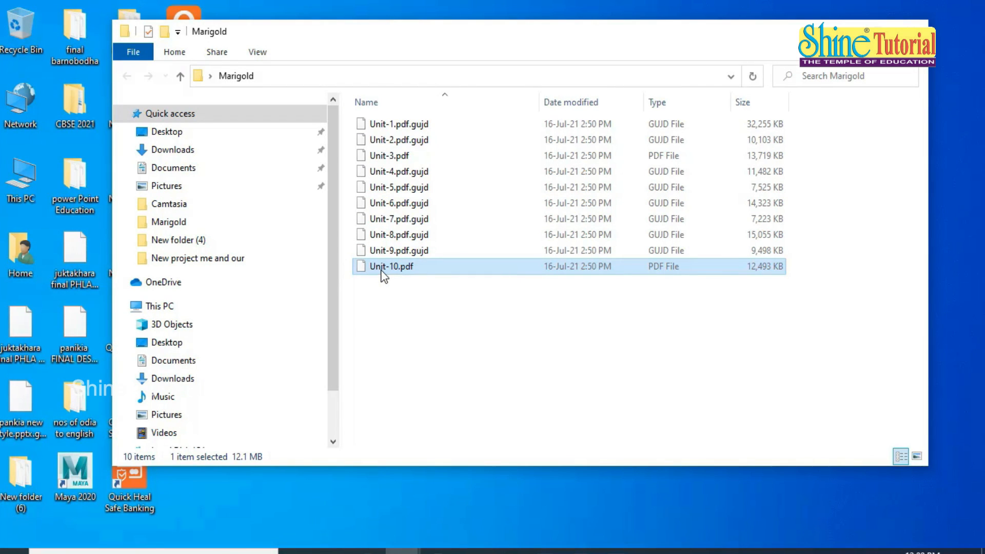
right_click(380, 271)
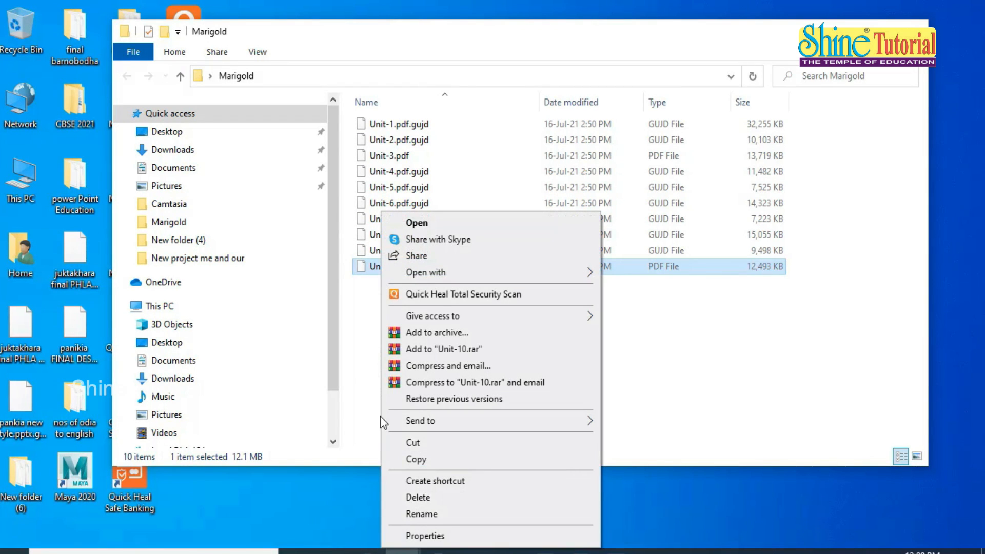
left_click(369, 377)
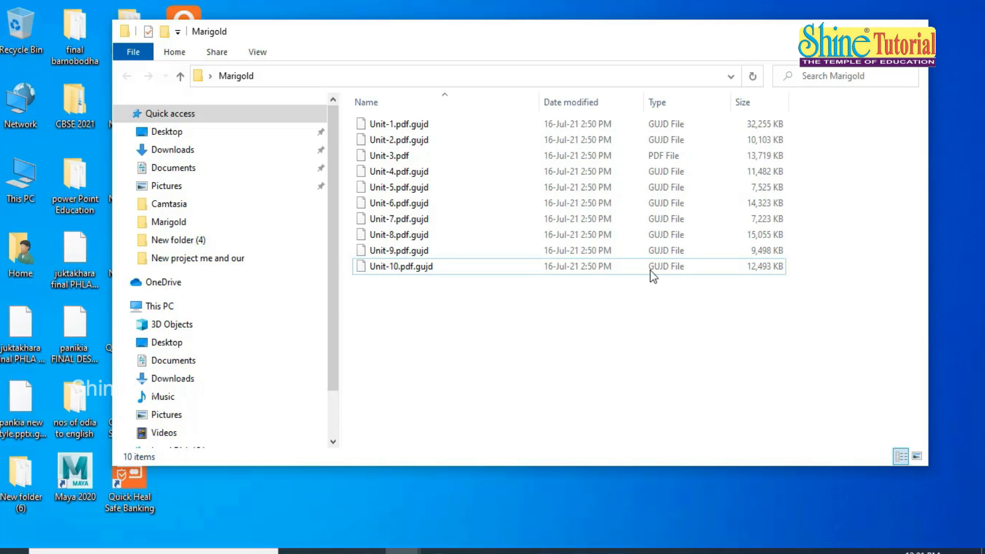
left_click(911, 30)
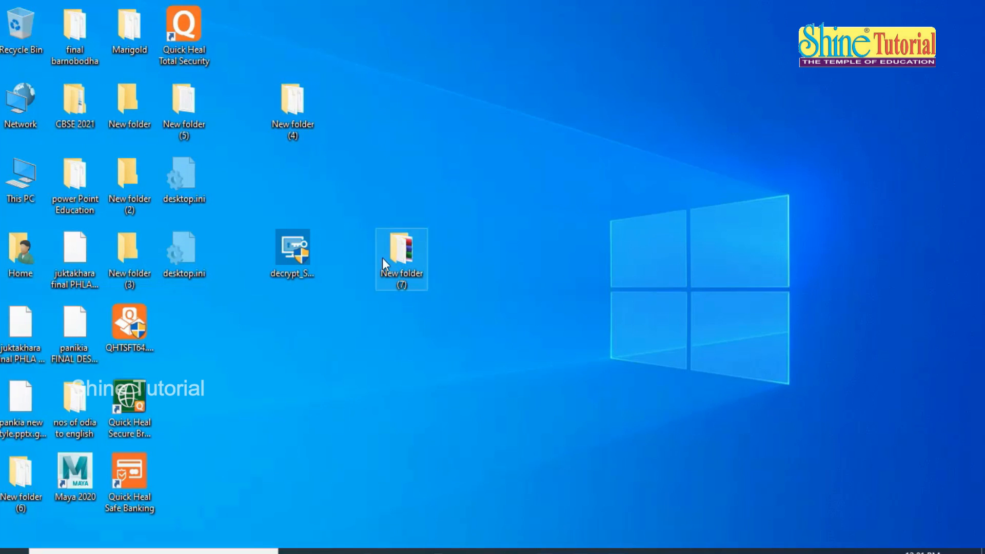
- Open _readme.txt from the Home folder and examine the ransom note's personal ID and contact details
double_click(17, 244)
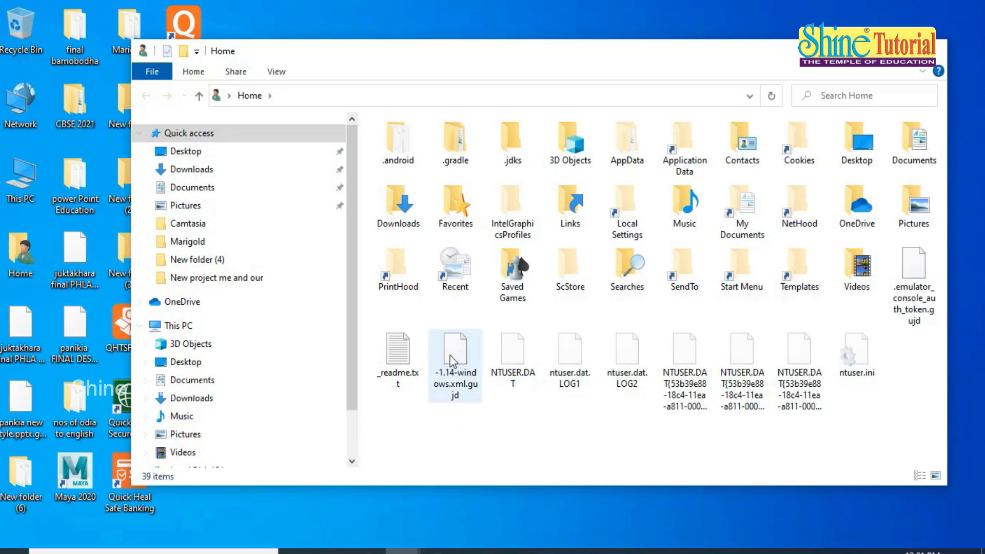
double_click(398, 362)
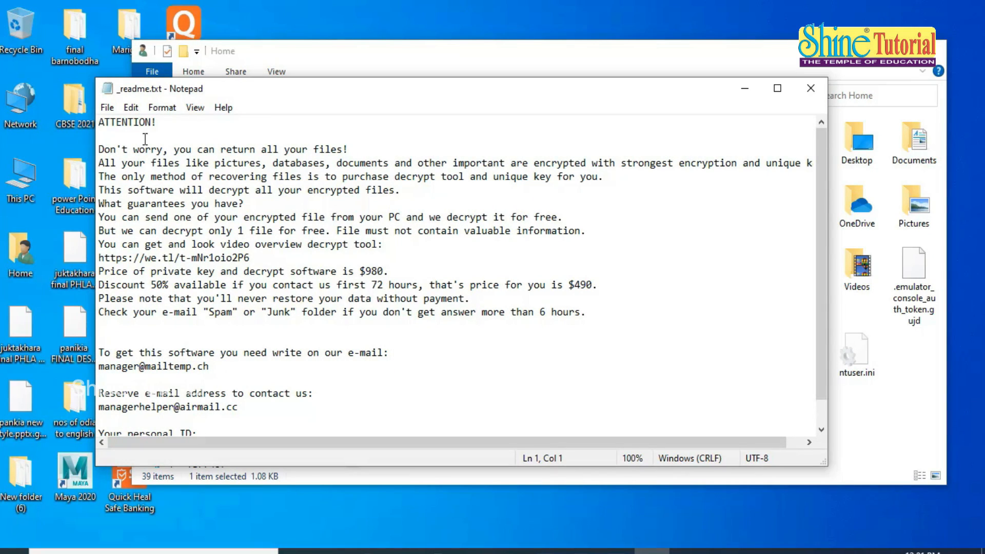
left_click_drag(103, 125, 485, 466)
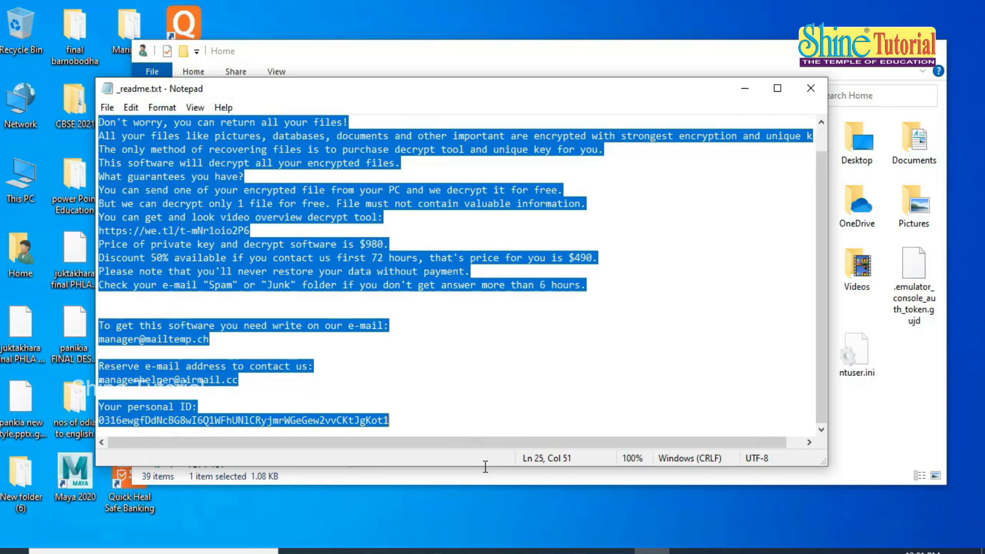
left_click(199, 405)
left_click_drag(390, 421, 97, 420)
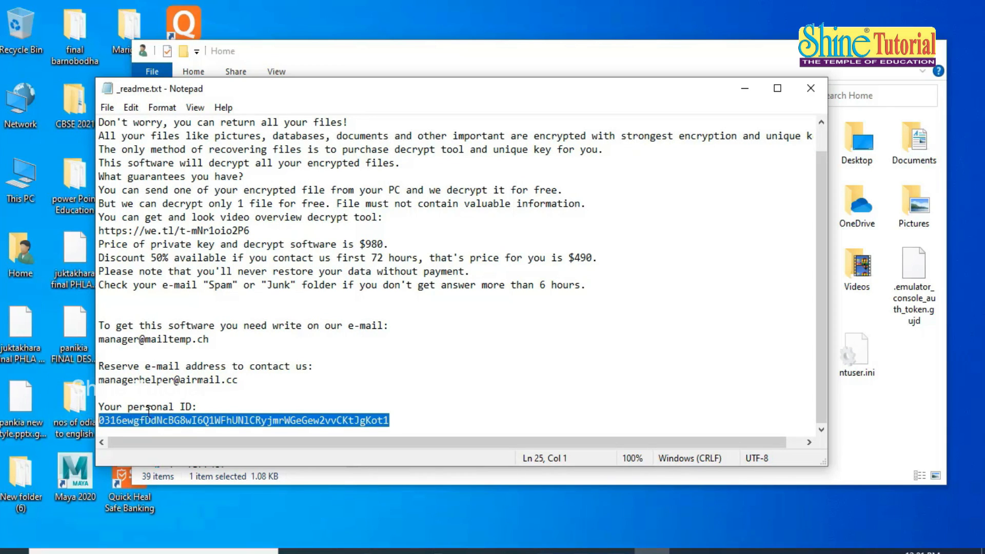
left_click_drag(259, 388, 96, 379)
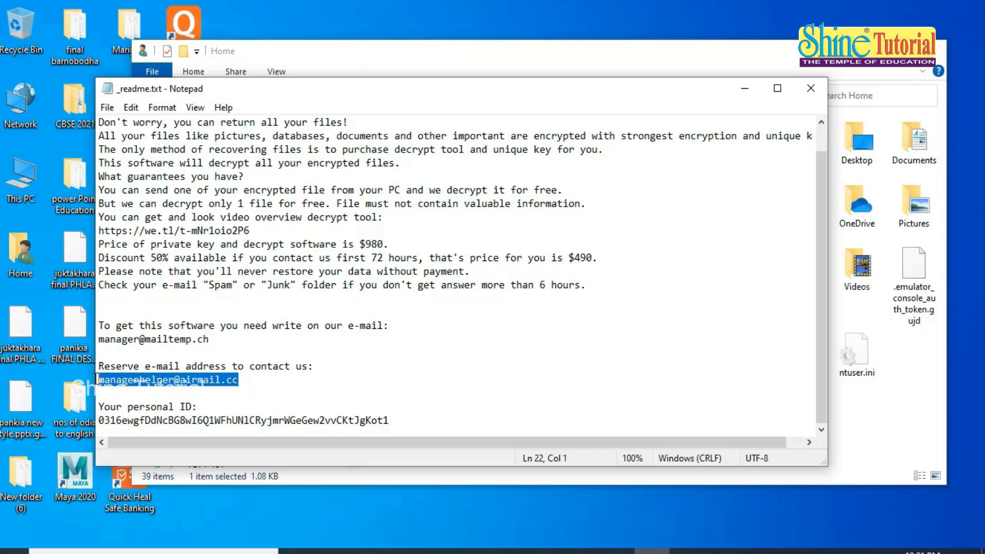
left_click(181, 297)
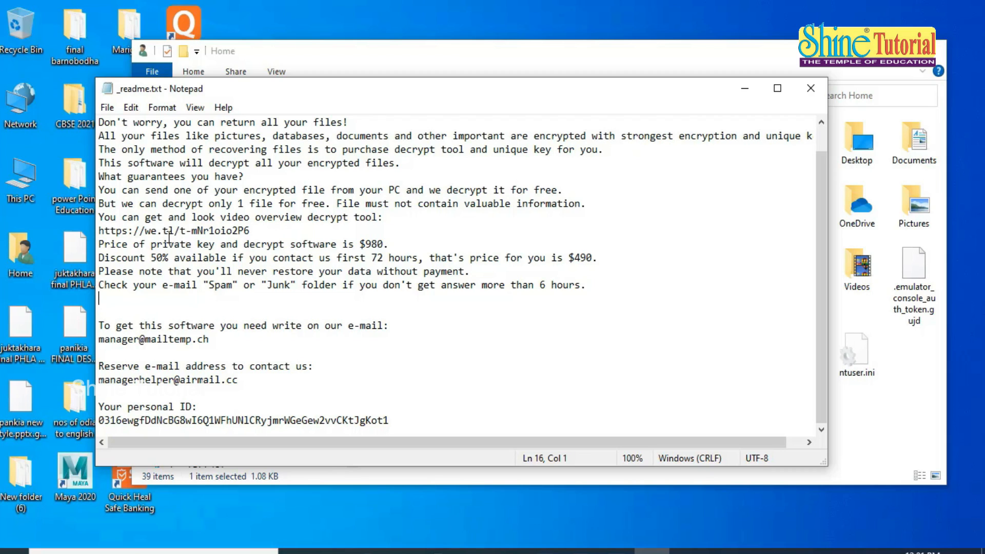
- Examine the ransom note's video link, discount deadline, price and spam-folder instruction, and close the note
left_click_drag(99, 230, 252, 231)
left_click_drag(354, 257, 415, 258)
left_click_drag(341, 257, 411, 257)
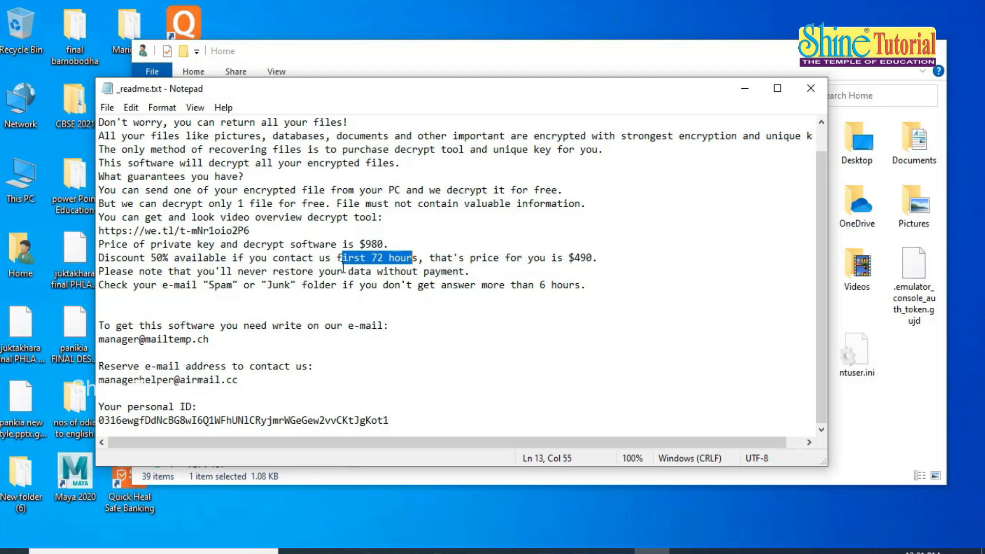
left_click_drag(101, 258, 416, 259)
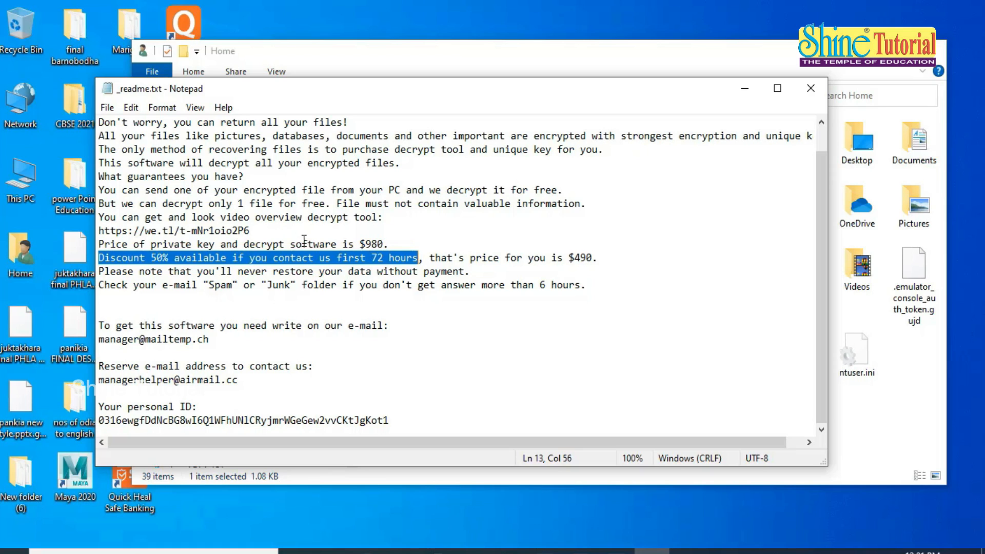
left_click_drag(599, 259, 570, 258)
left_click_drag(568, 258, 563, 259)
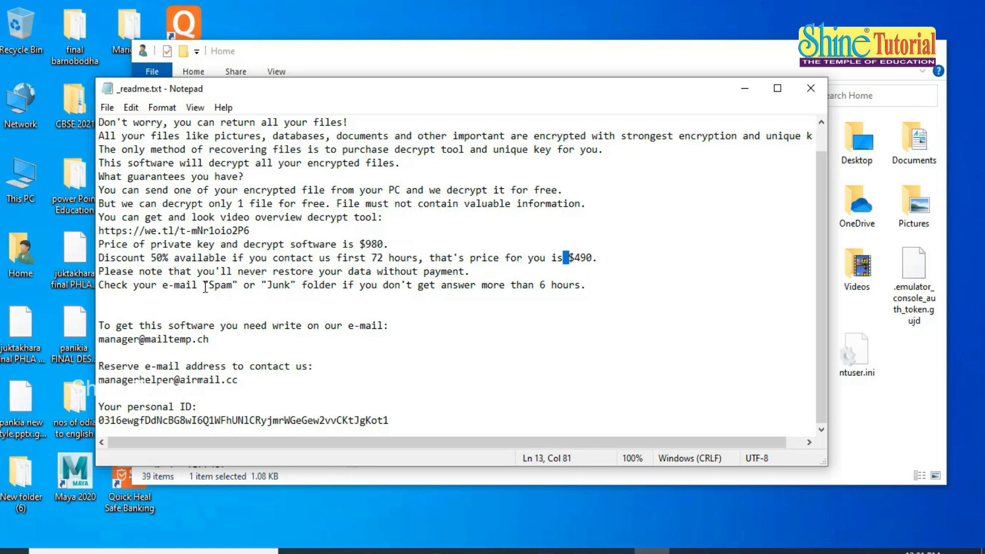
left_click_drag(99, 286, 593, 294)
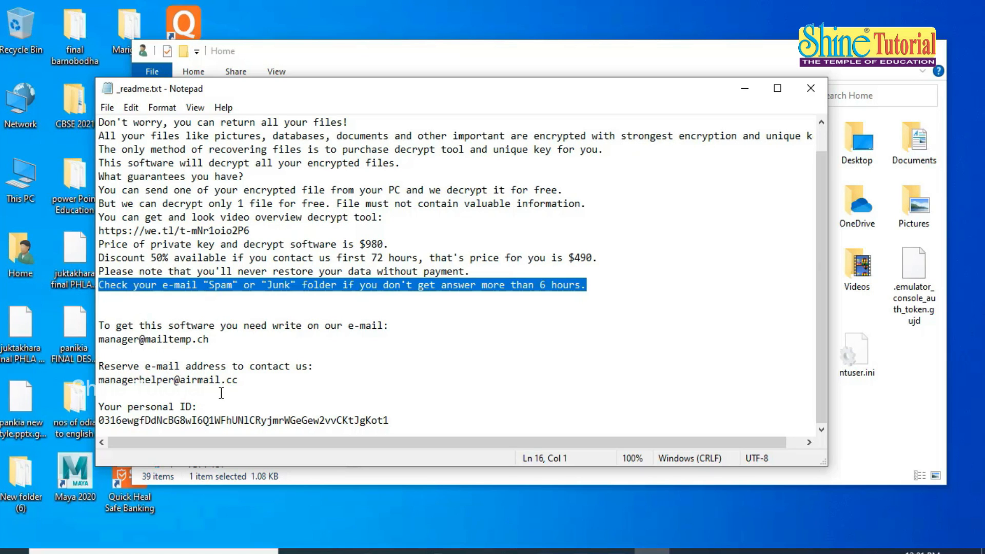
scroll(242, 395, "up", 1)
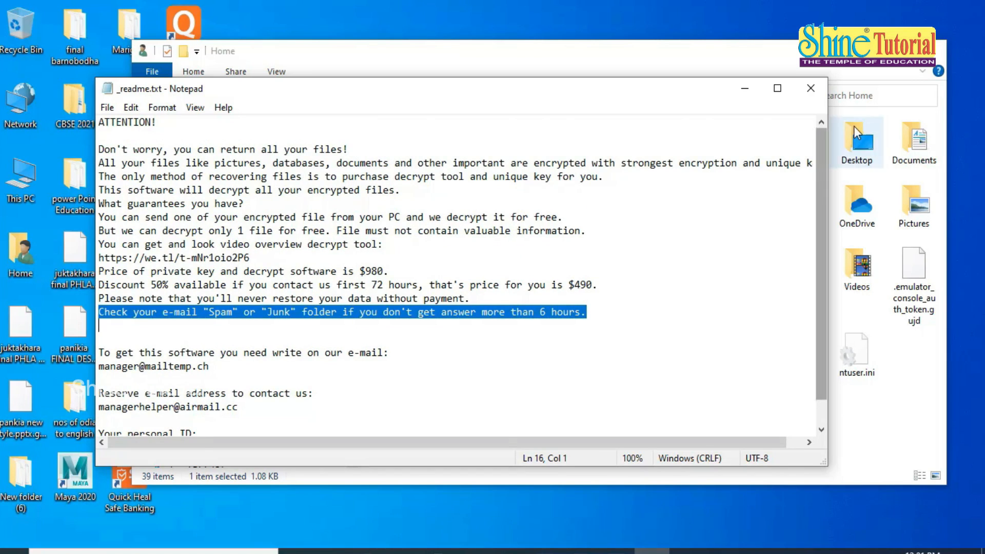
left_click(810, 89)
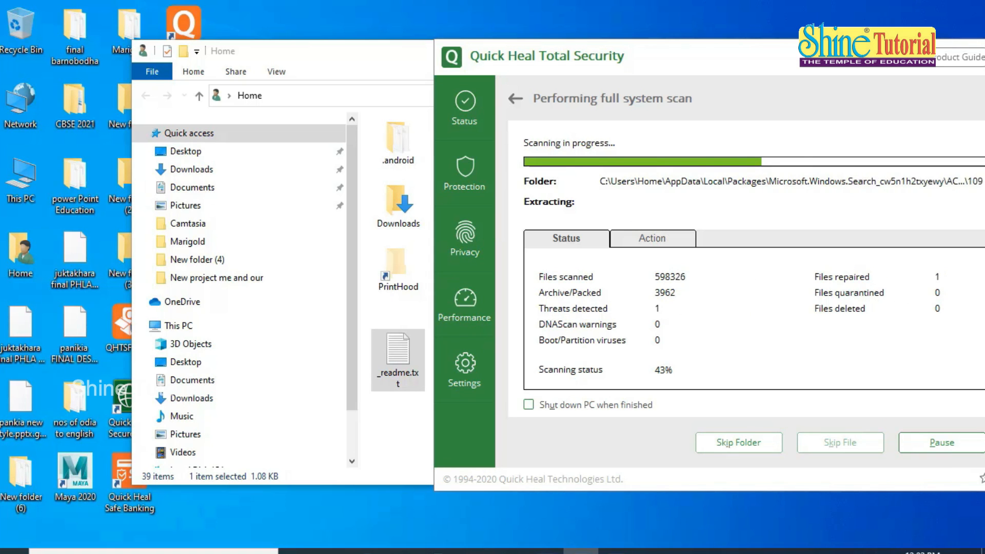
- Move the Quick Heal scan window aside, switch to Chrome and toggle Developer mode on and off on the Extensions page
left_click_drag(833, 53, 609, 44)
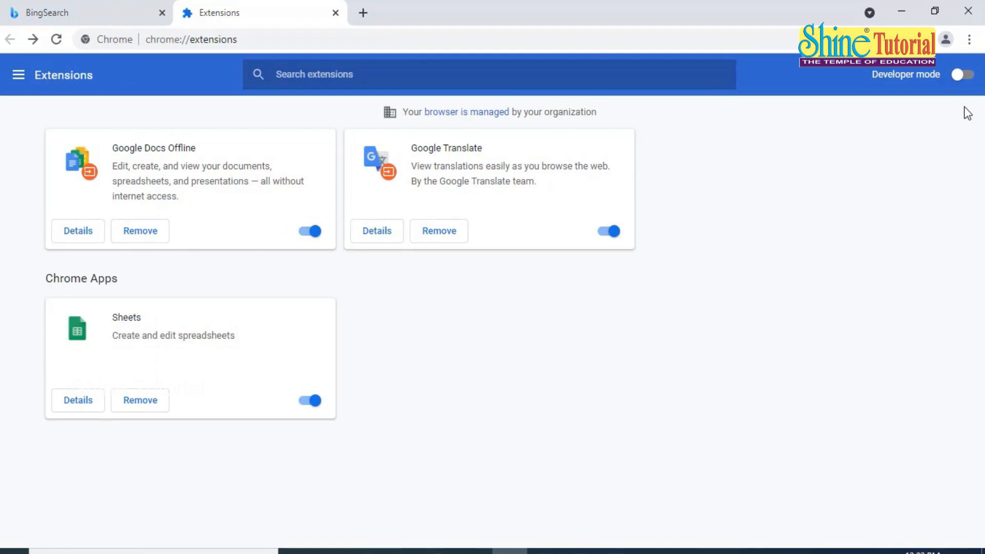
left_click(962, 75)
left_click(961, 76)
- Switch to Microsoft Edge and open its list of installed extensions
left_click(367, 550)
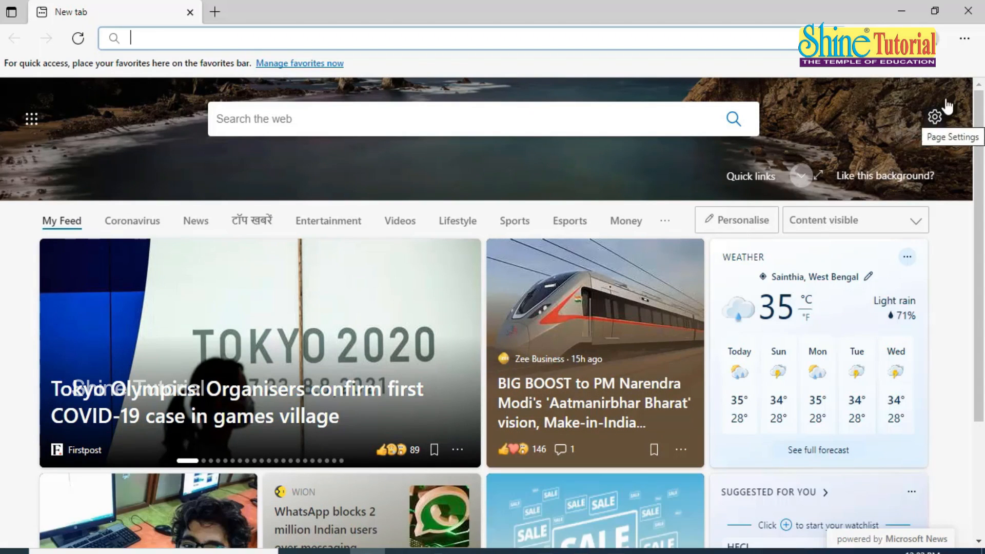
left_click(969, 40)
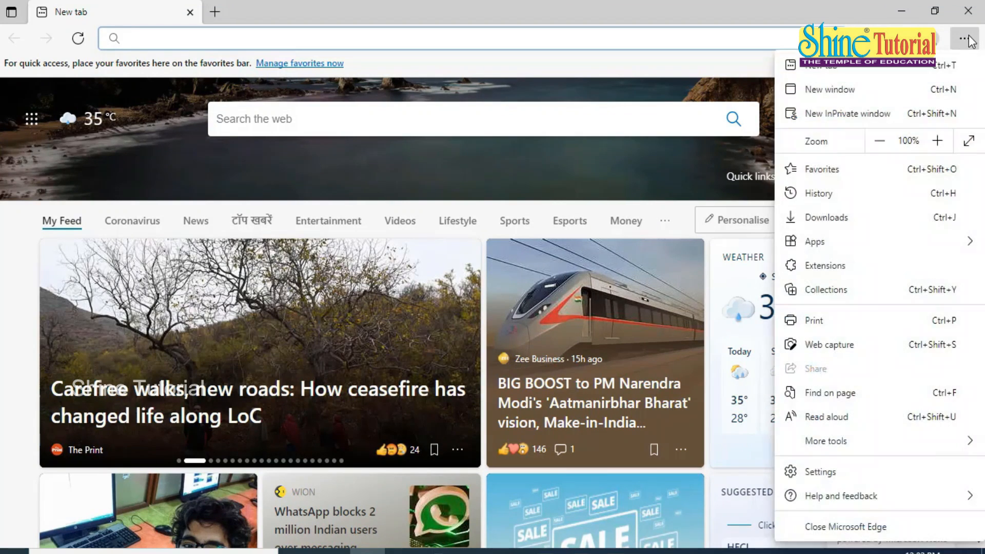
left_click(848, 266)
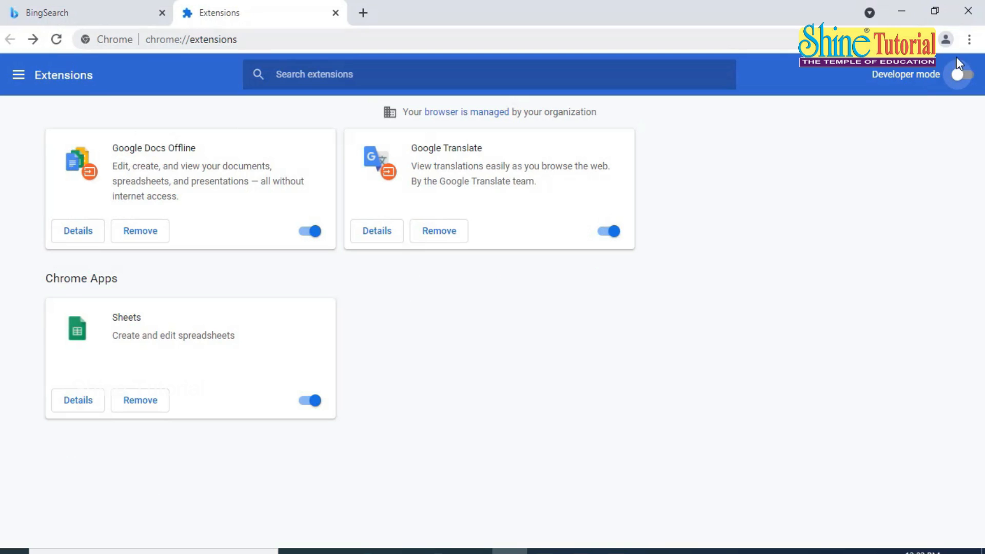
- Switch back to Chrome and open its Extensions page from the browser's additional tools
left_click(969, 40)
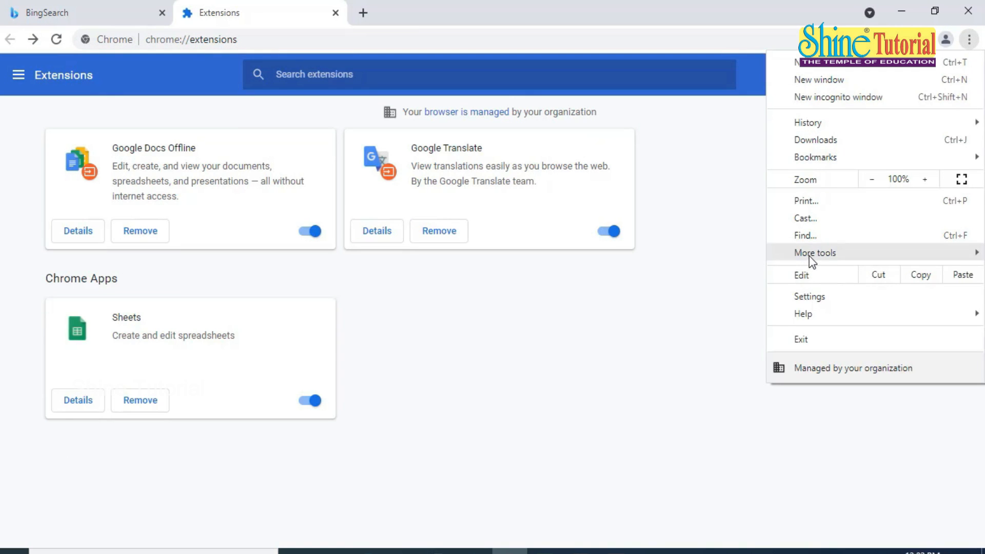
mouse_move(809, 258)
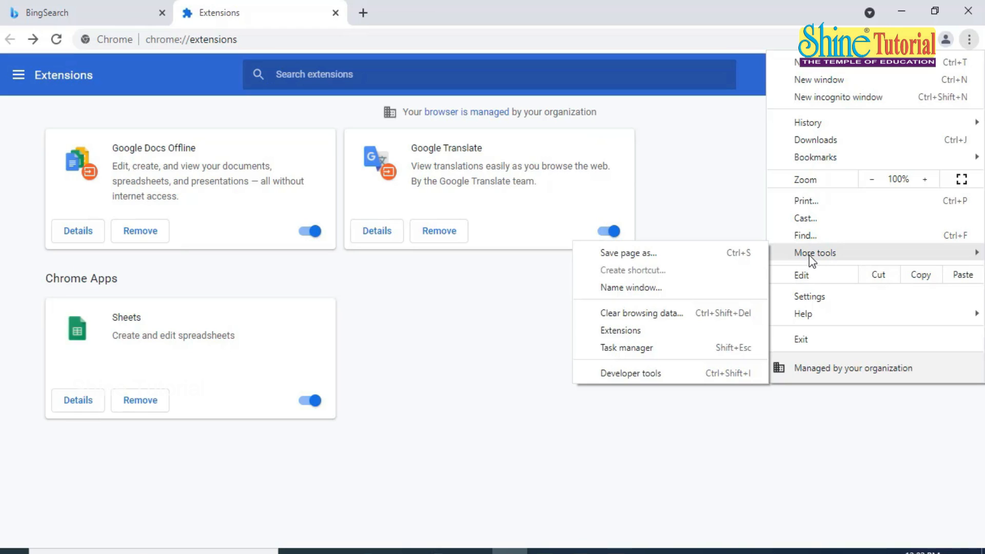
left_click(654, 330)
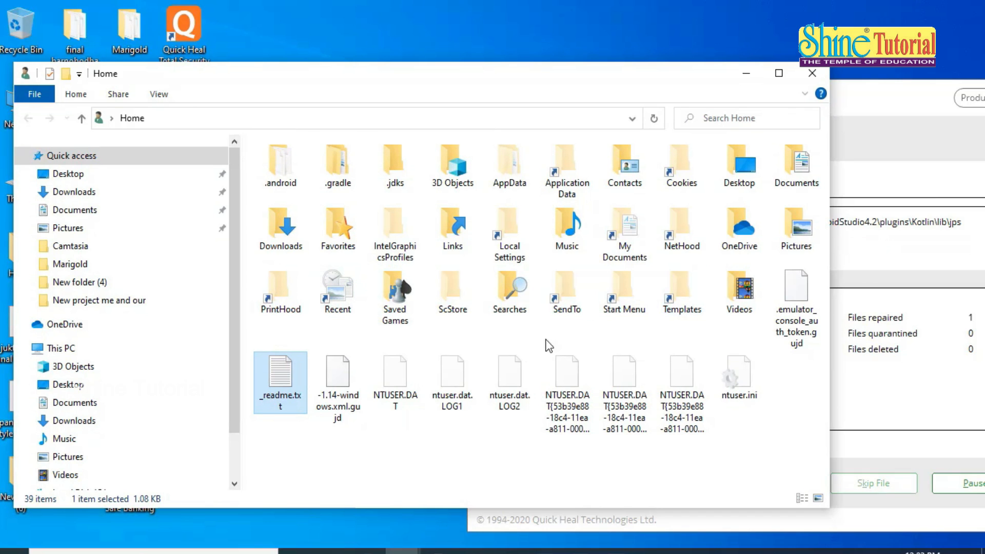
- Try to open the My Documents and NetHood folders inside the Home folder
double_click(632, 248)
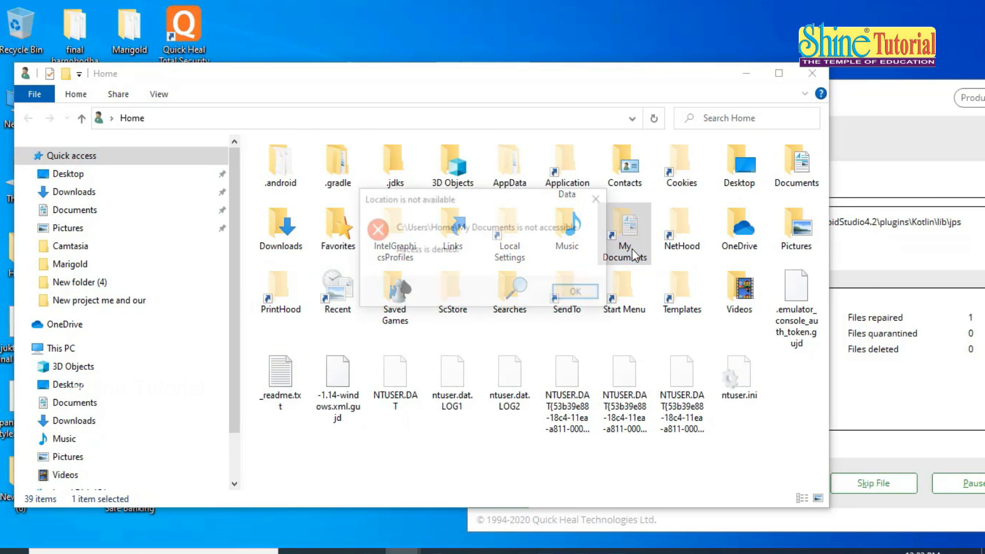
left_click(586, 294)
double_click(692, 246)
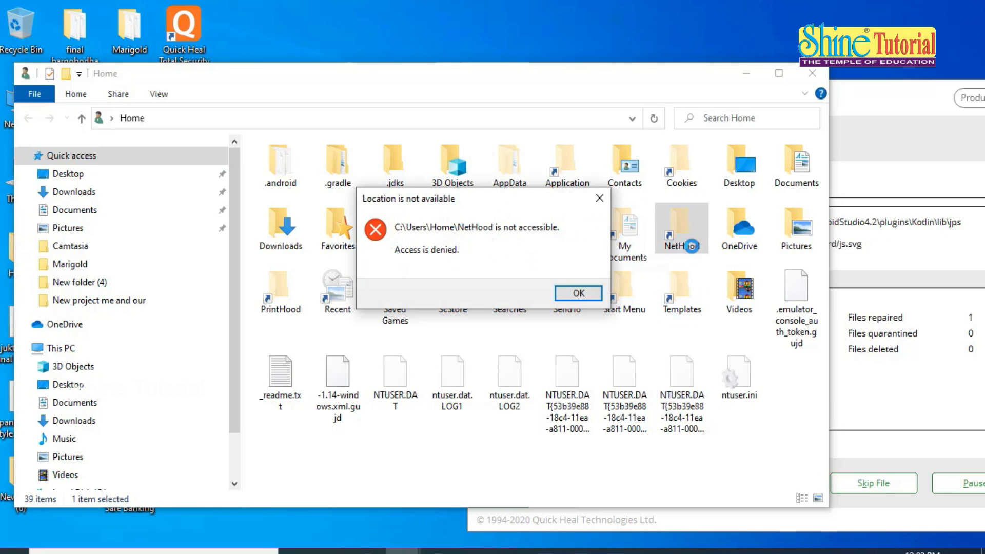
left_click(585, 294)
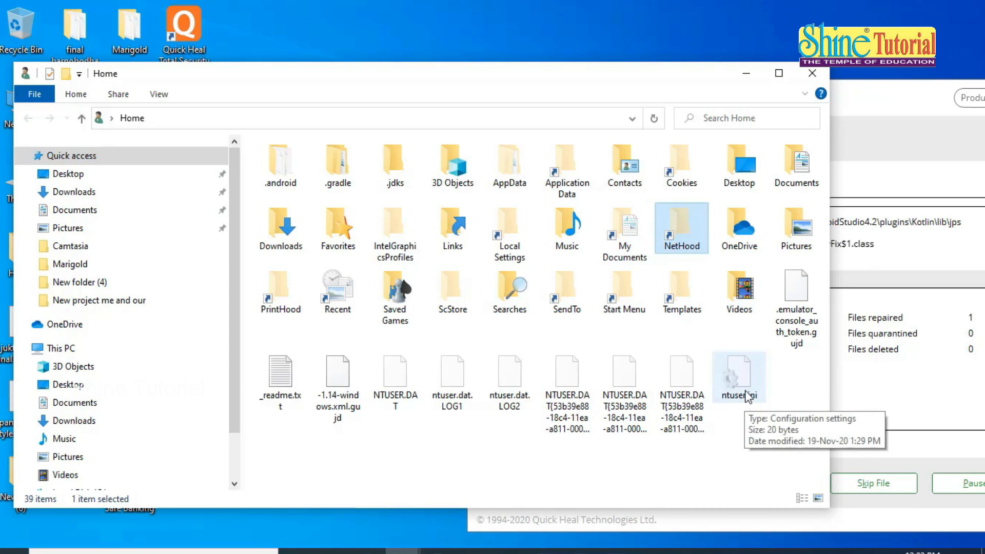
- Look into the Captures folder inside the Home folder's Videos folder and close the window
double_click(735, 308)
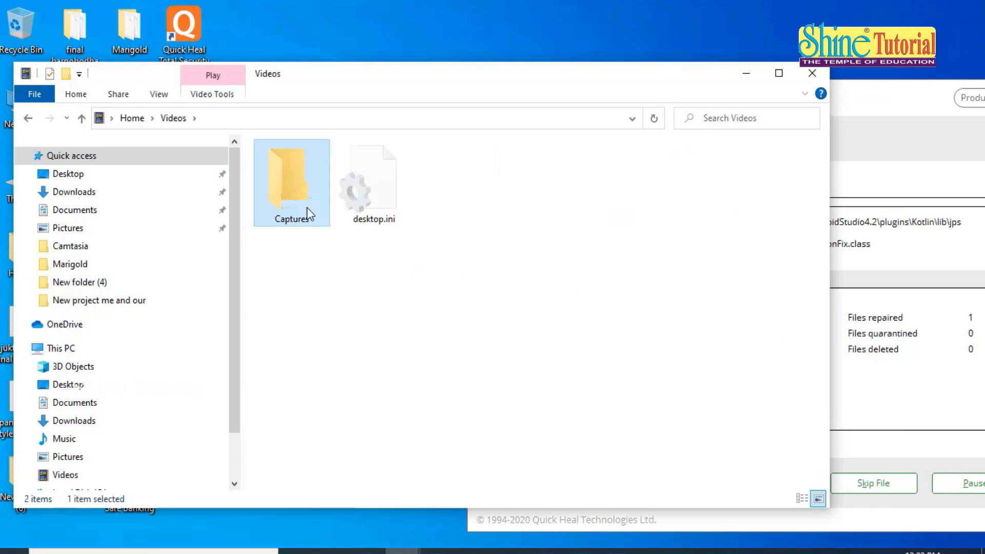
double_click(306, 207)
left_click(310, 207)
left_click(826, 78)
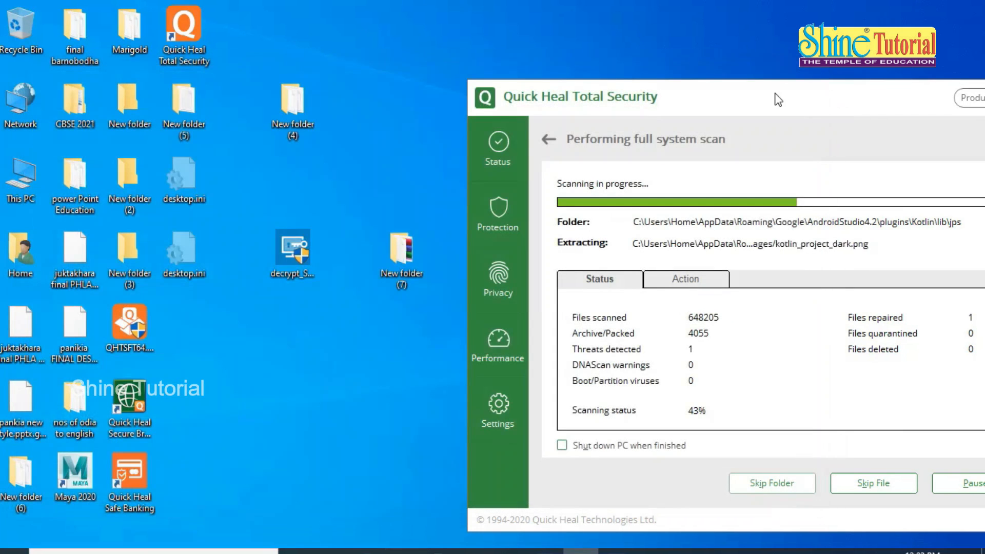
- Search Windows for "folder" and open the View settings of File Explorer Options
right_click(137, 550)
key("Escape")
left_click(138, 550)
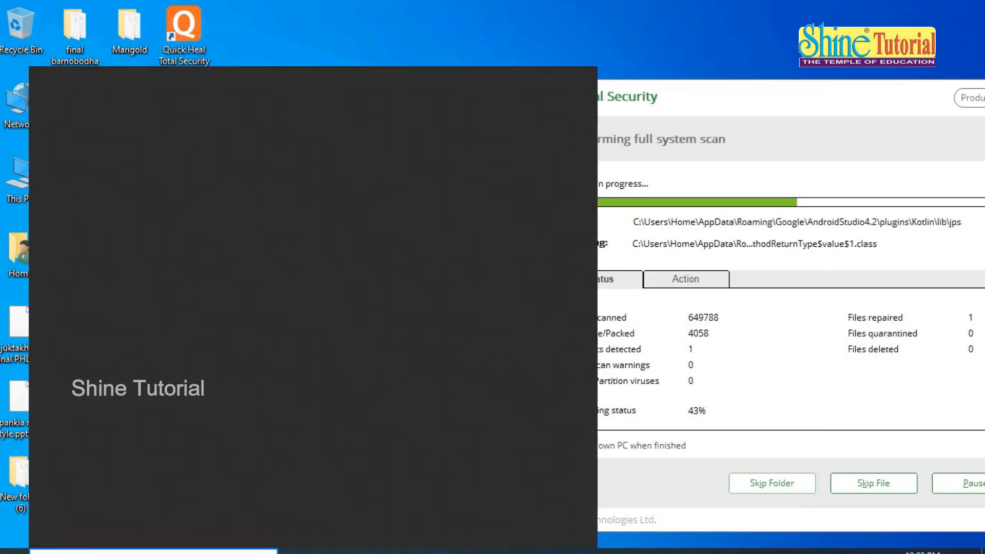
type("folder")
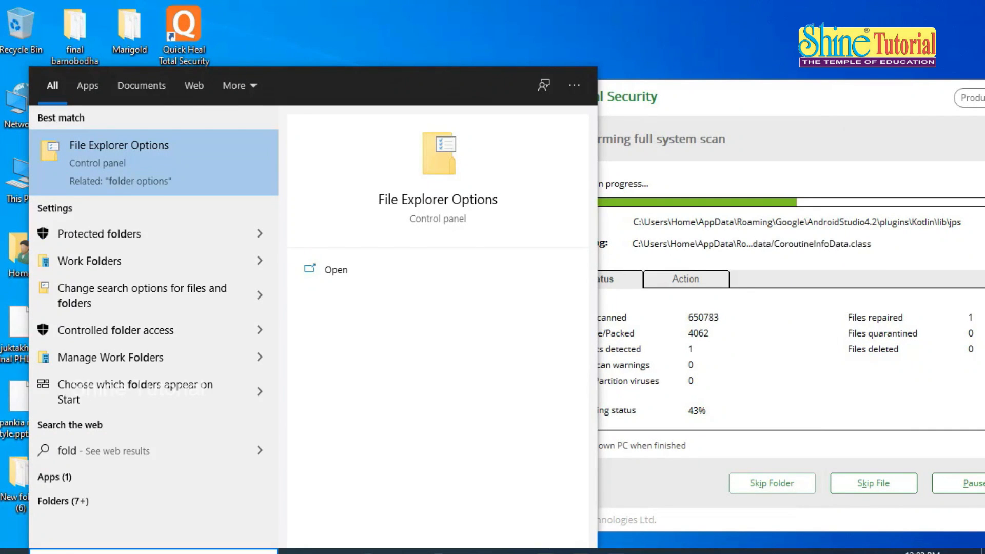
left_click(164, 167)
left_click(167, 154)
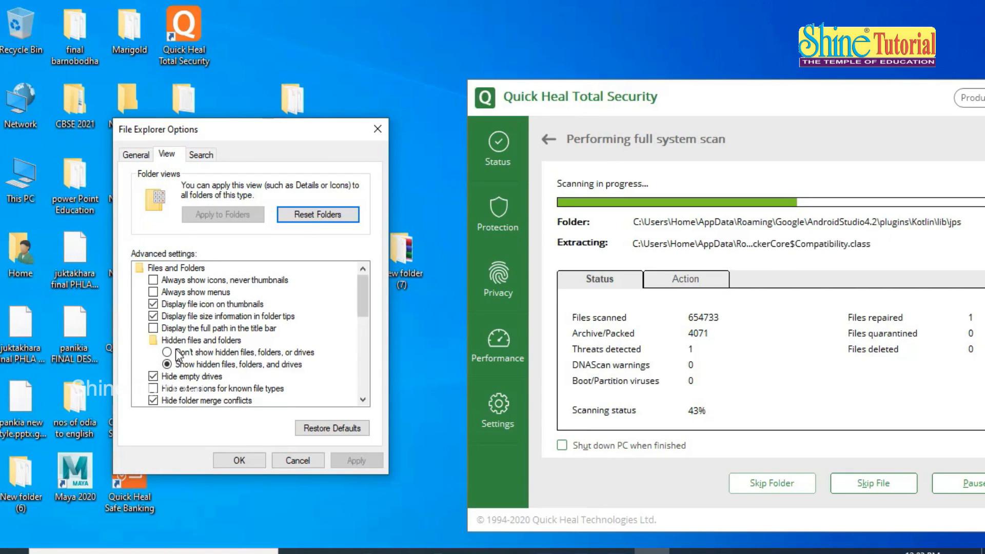
- Select "Show hidden files, folders, and drives" in the advanced settings and confirm File Explorer Options
scroll(184, 333, "down", 3)
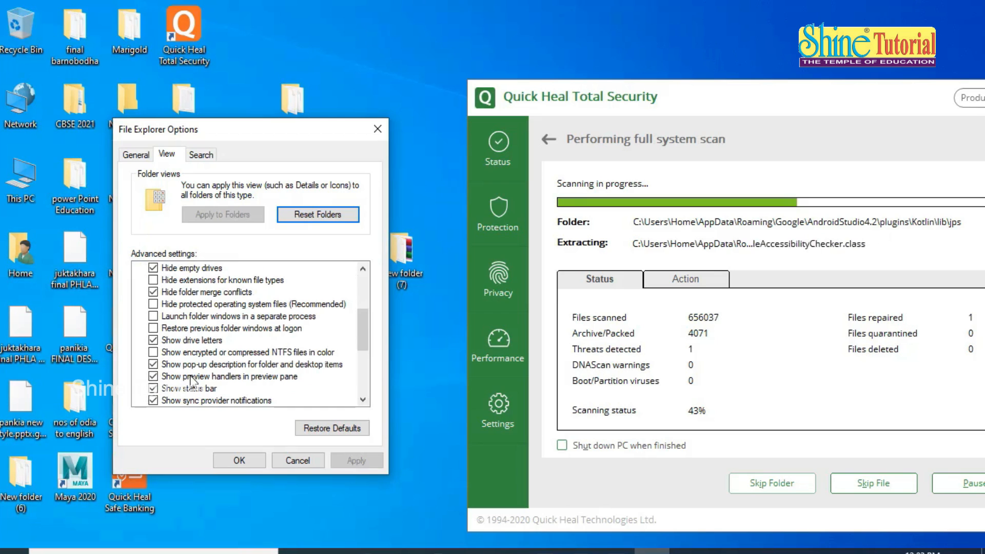
scroll(190, 373, "up", 3)
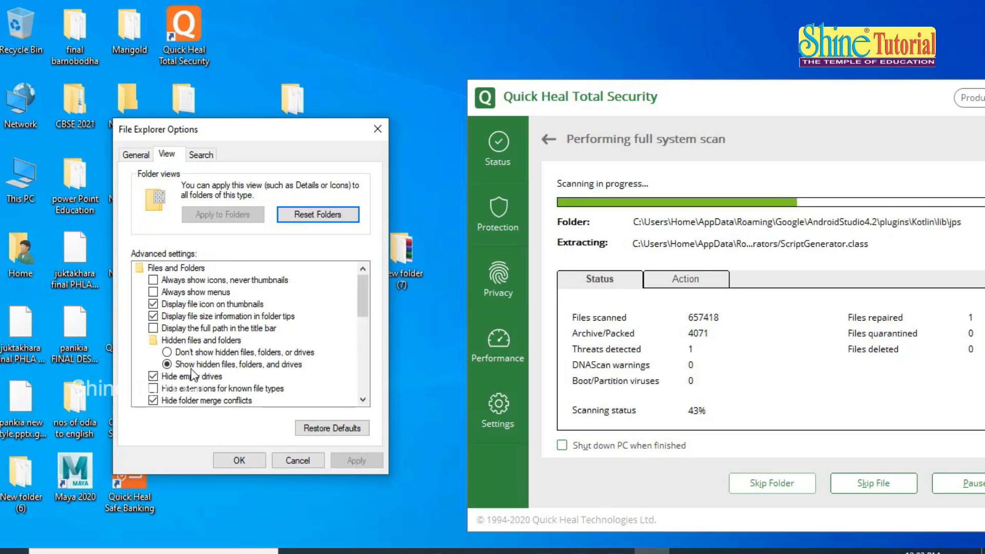
scroll(182, 367, "down", 3)
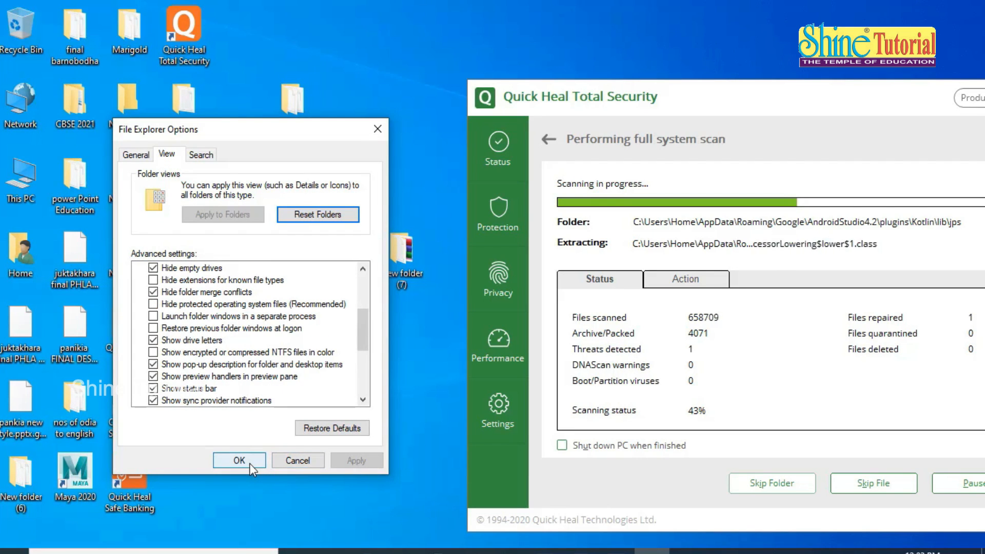
scroll(198, 375, "up", 1)
left_click(175, 285)
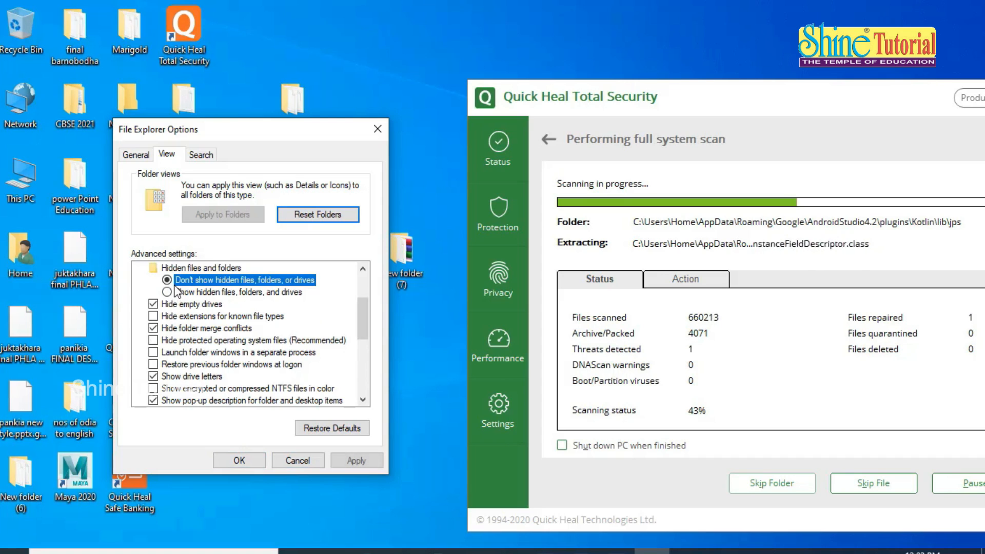
left_click(171, 293)
left_click(172, 281)
left_click(174, 293)
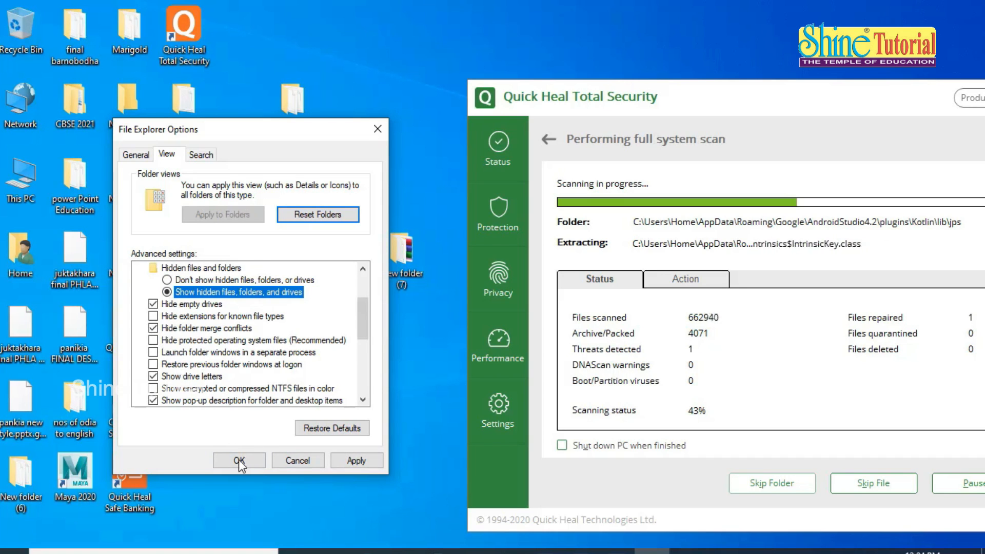
left_click(238, 460)
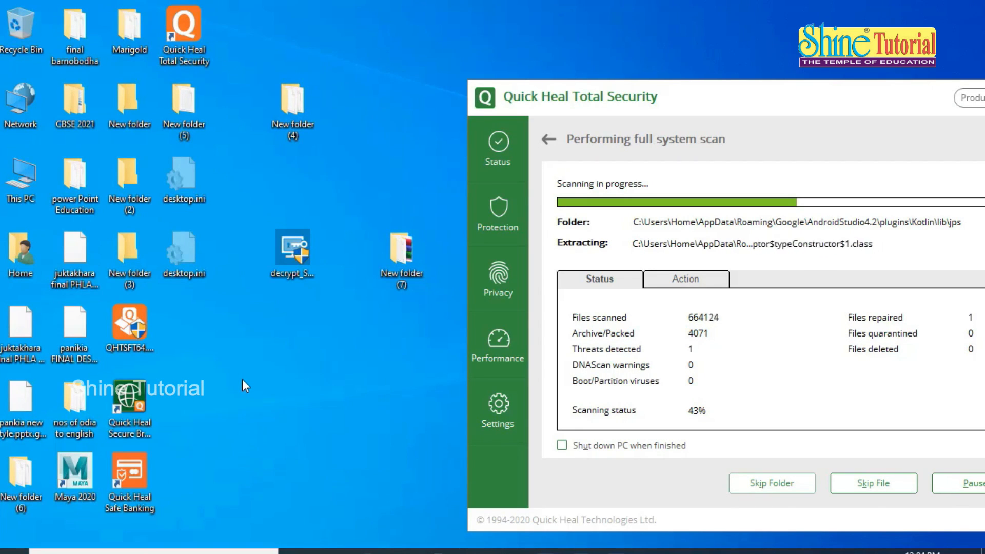
right_click(242, 380)
left_click(288, 216)
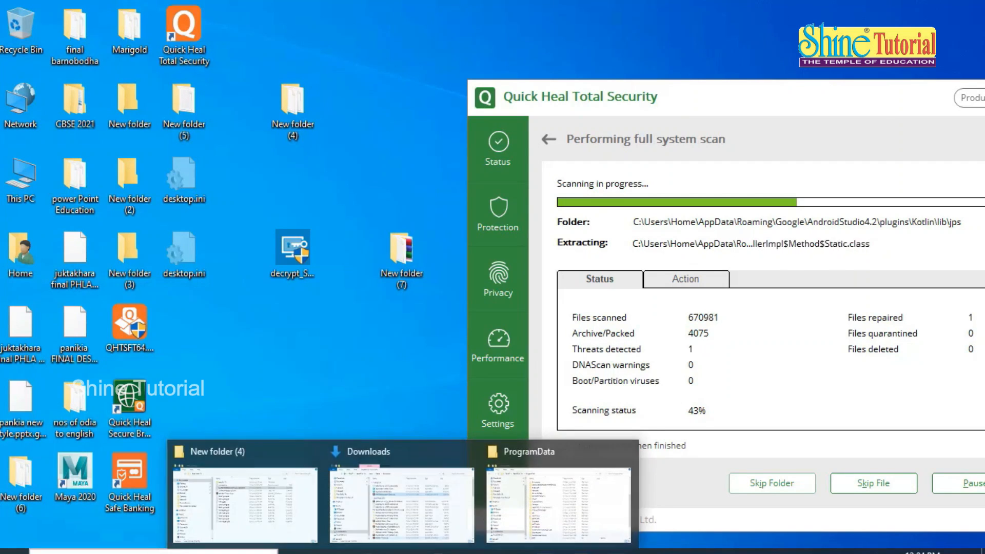
- Search Windows for %temp% and open the Temp folder
left_click(154, 551)
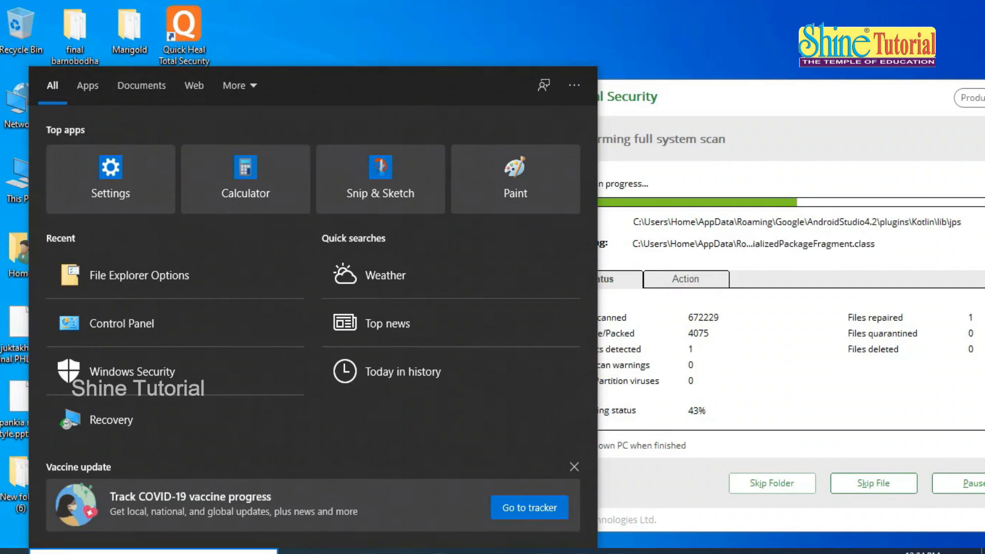
type("TEM")
key("BackSpace")
key("BackSpace")
key("BackSpace")
type("T")
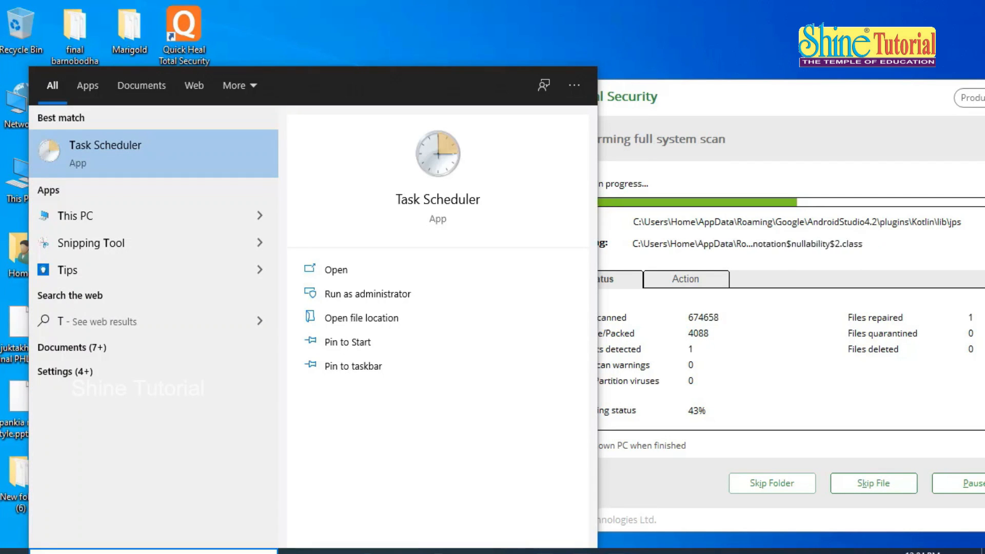
key("BackSpace")
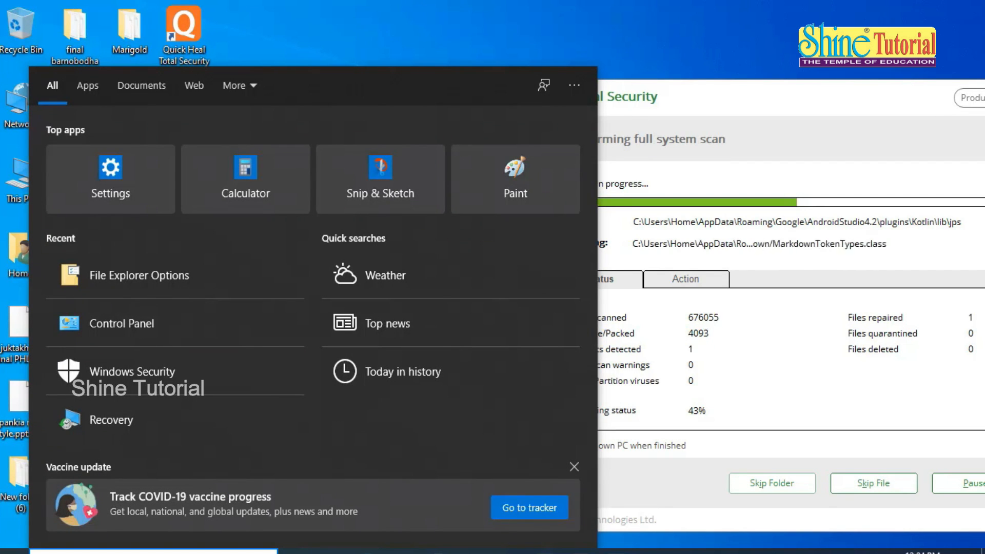
type("%temp")
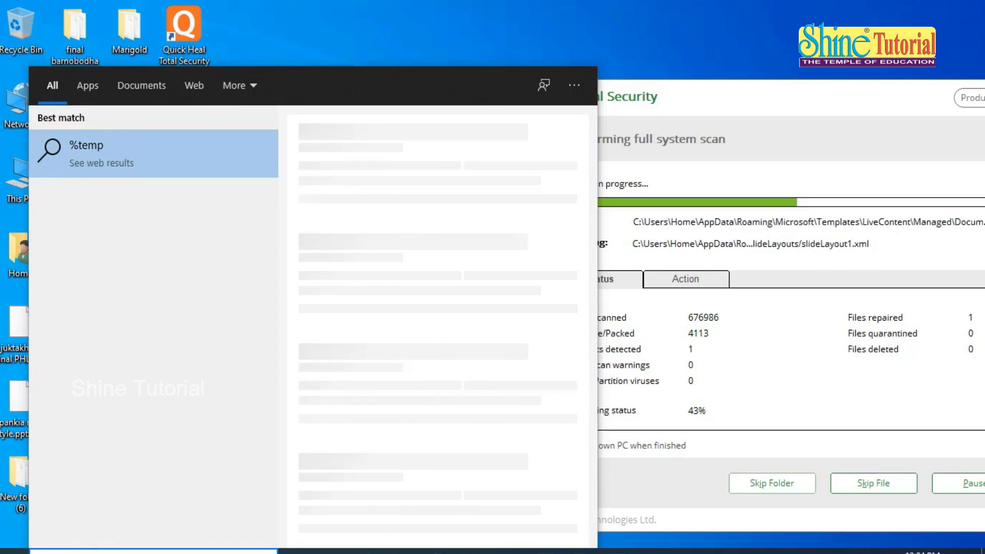
type("%")
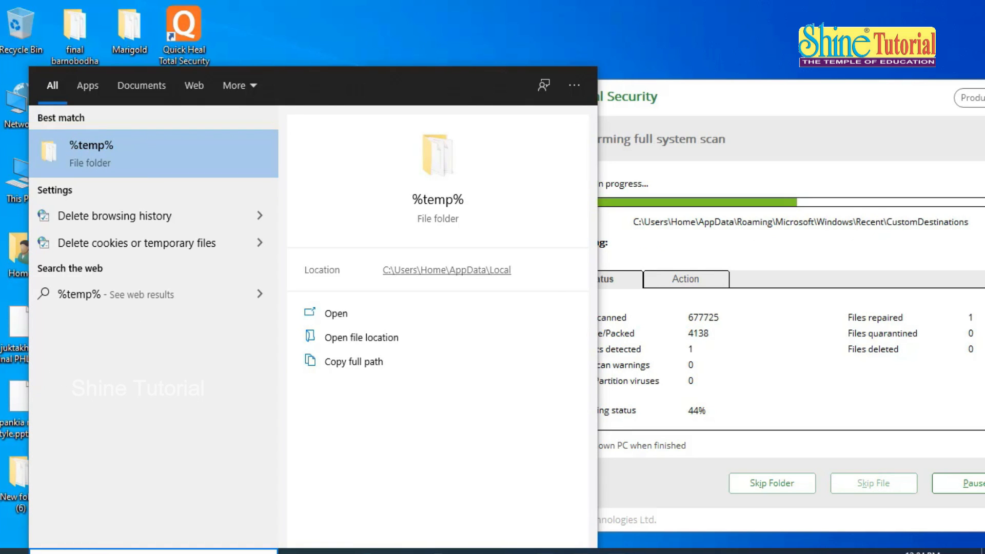
key("Return")
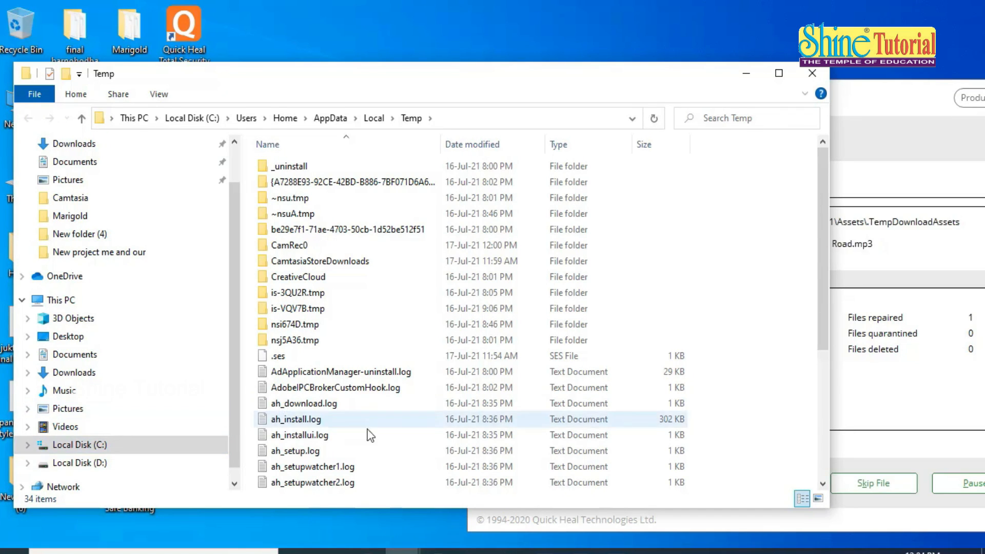
- Delete everything in the Temp folder, skipping the CamRec0 folder that is in use, and close the window
key("ctrl+a")
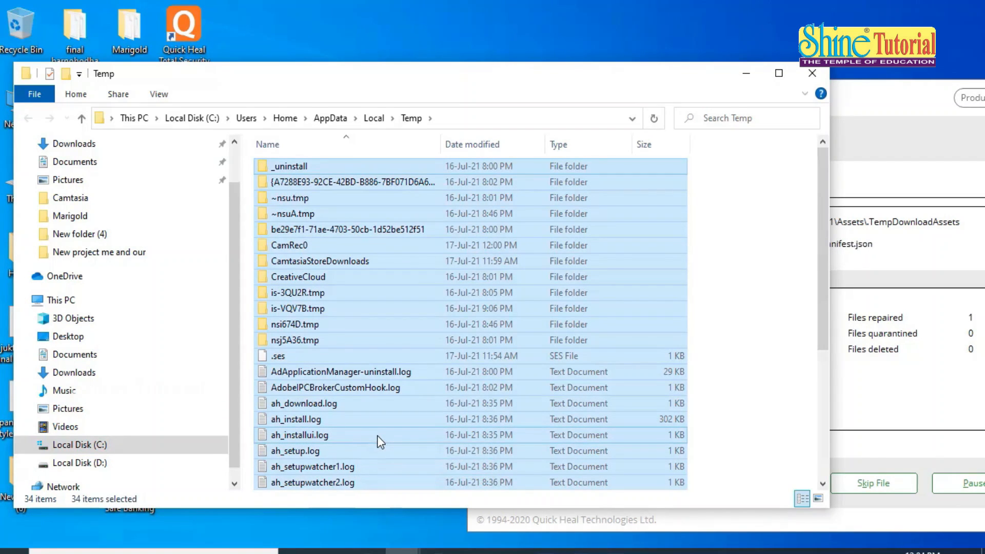
key("Delete")
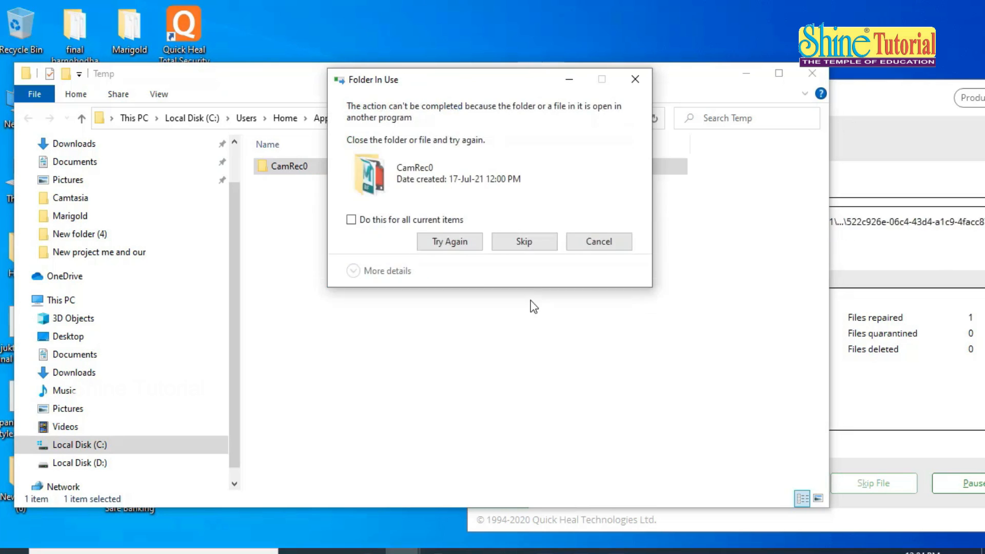
left_click(523, 243)
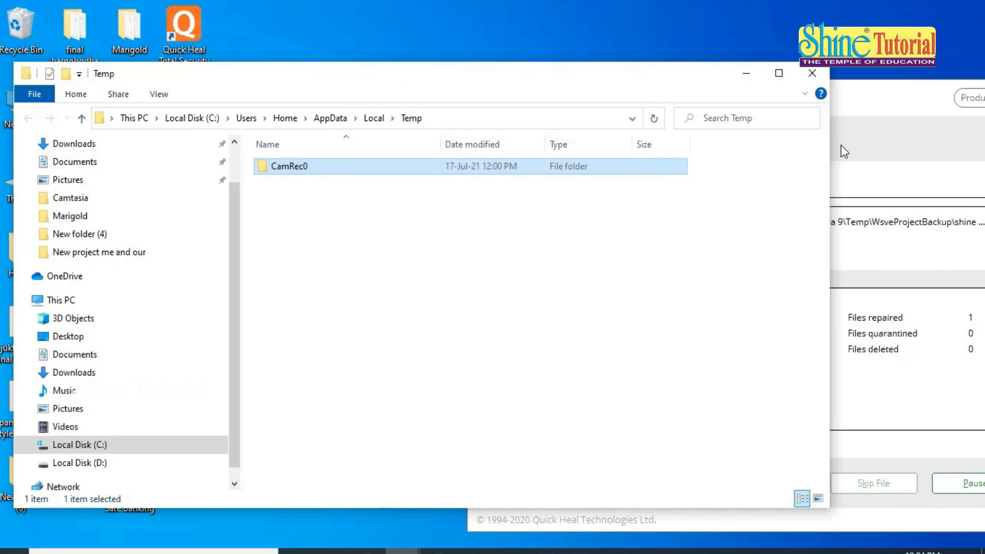
left_click(813, 73)
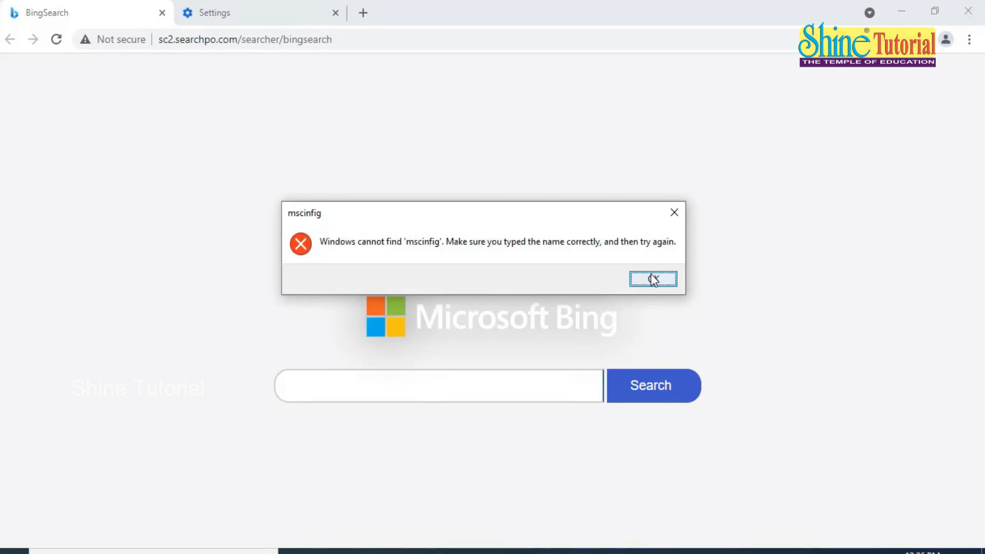
- Dismiss the error message, correct the misspelled Run command and launch System Configuration
left_click(650, 277)
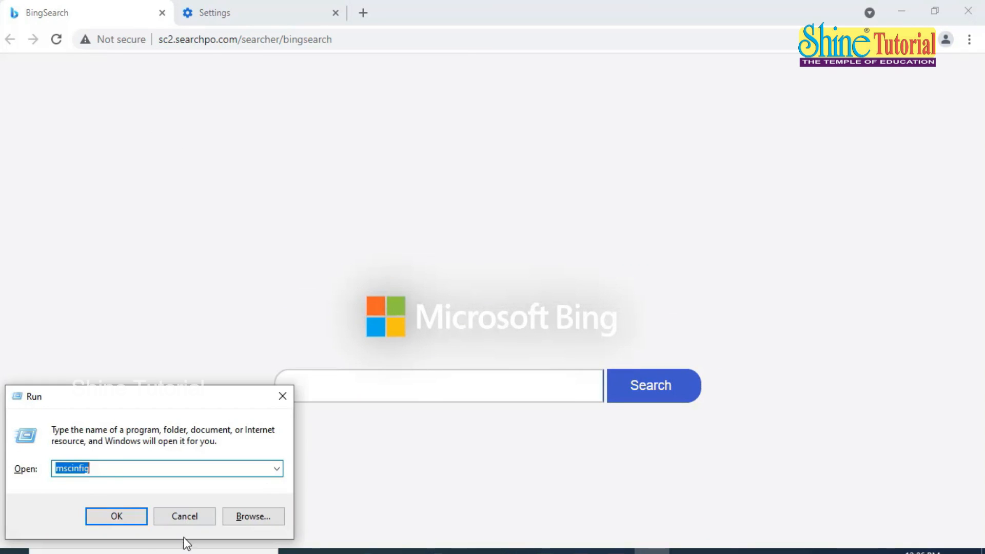
left_click(75, 468)
key("Return")
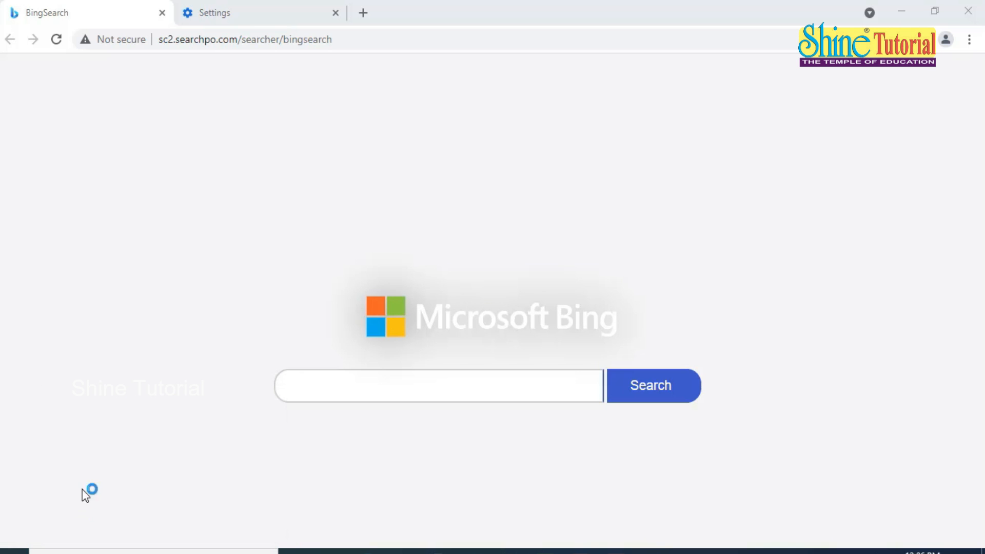
- Enable Safe boot with the Minimal option in the boot settings and apply the change
left_click(334, 165)
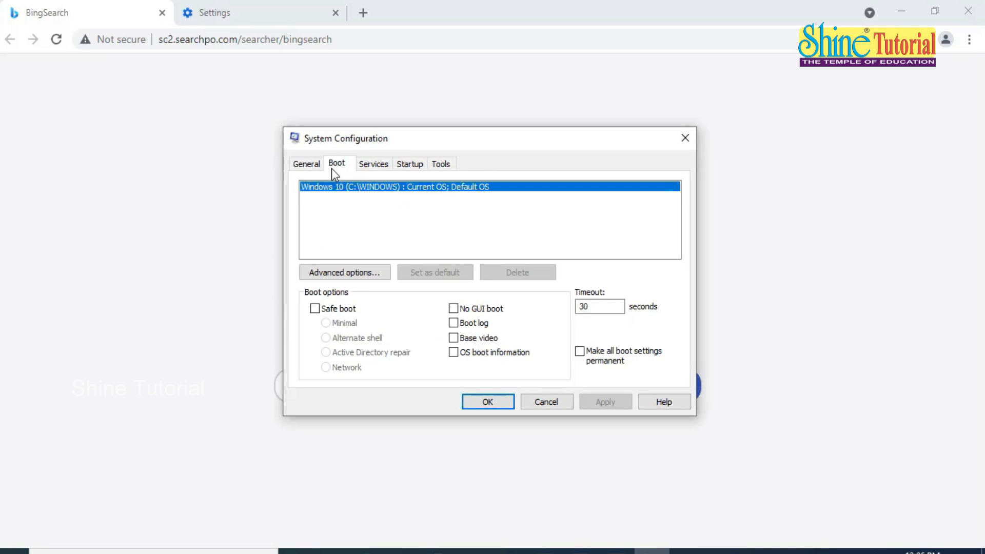
left_click(326, 318)
left_click(603, 403)
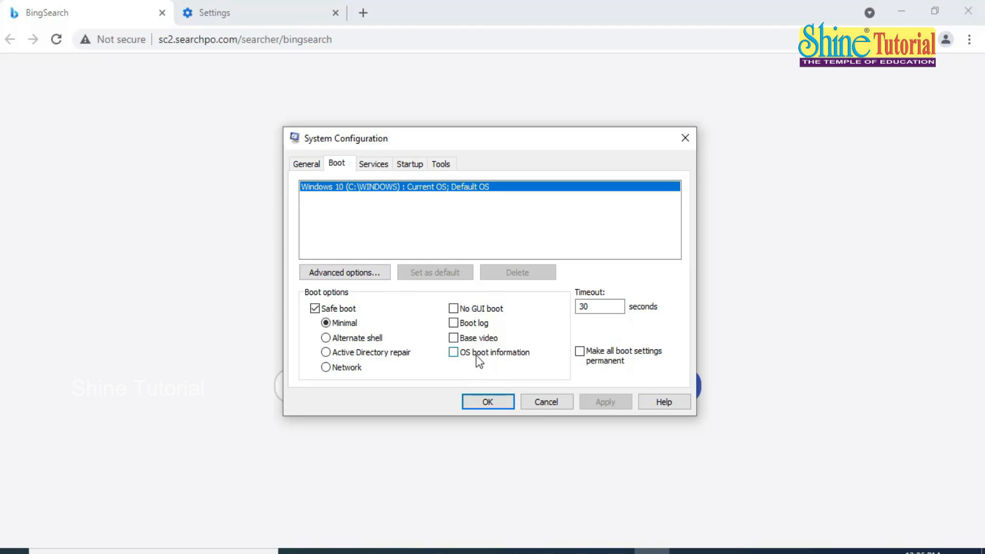
- Look through the list of services in System Configuration, checking their manufacturers and status
left_click(375, 164)
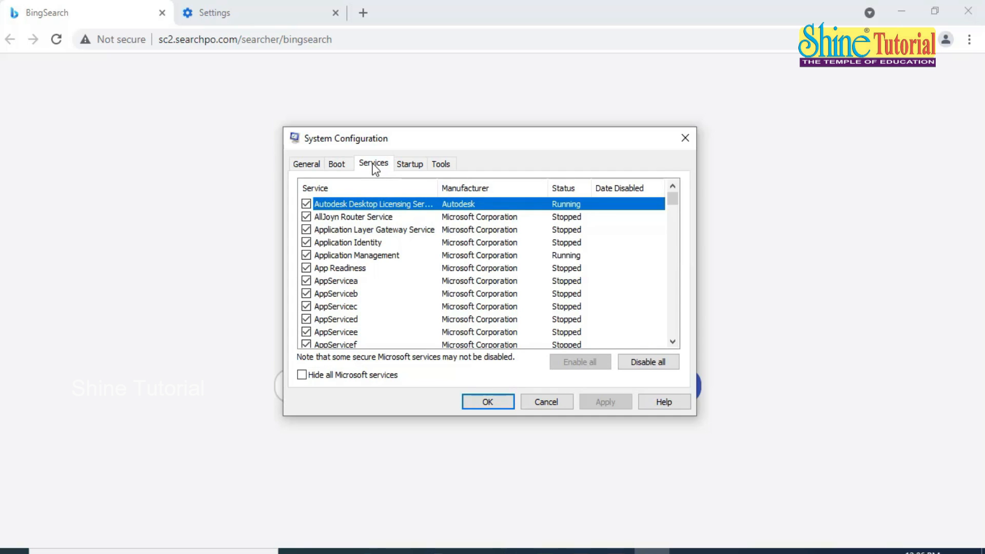
scroll(409, 287, "down", 20)
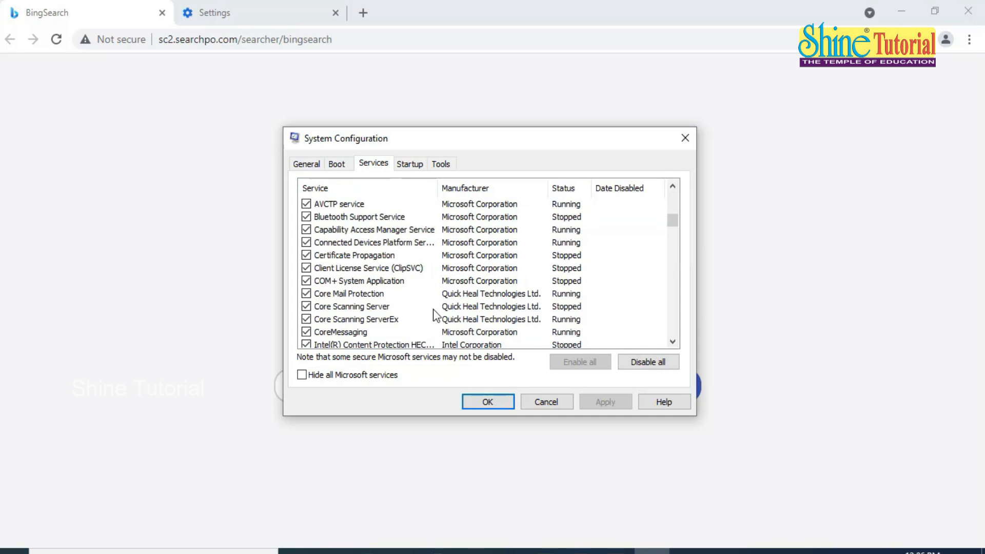
scroll(445, 337, "down", 20)
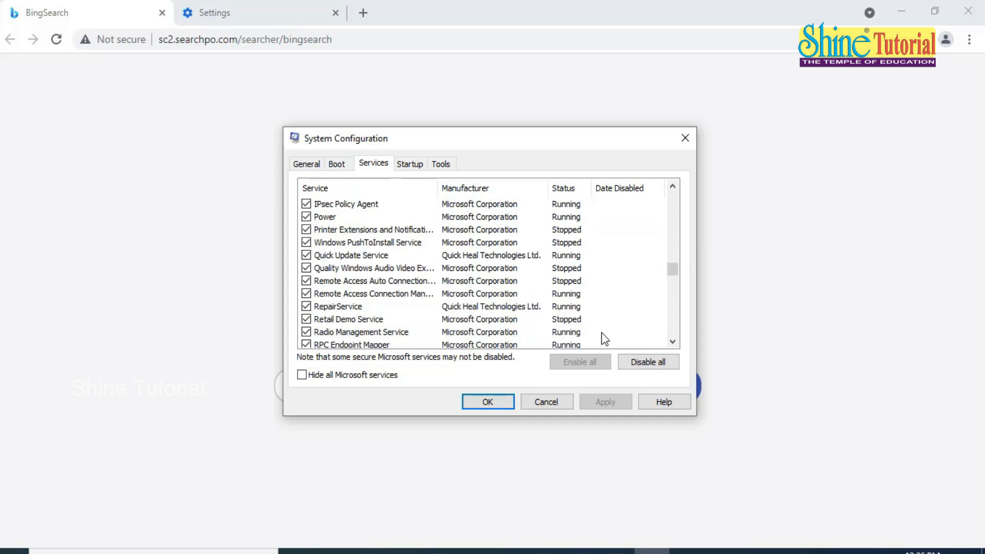
scroll(578, 313, "down", 15)
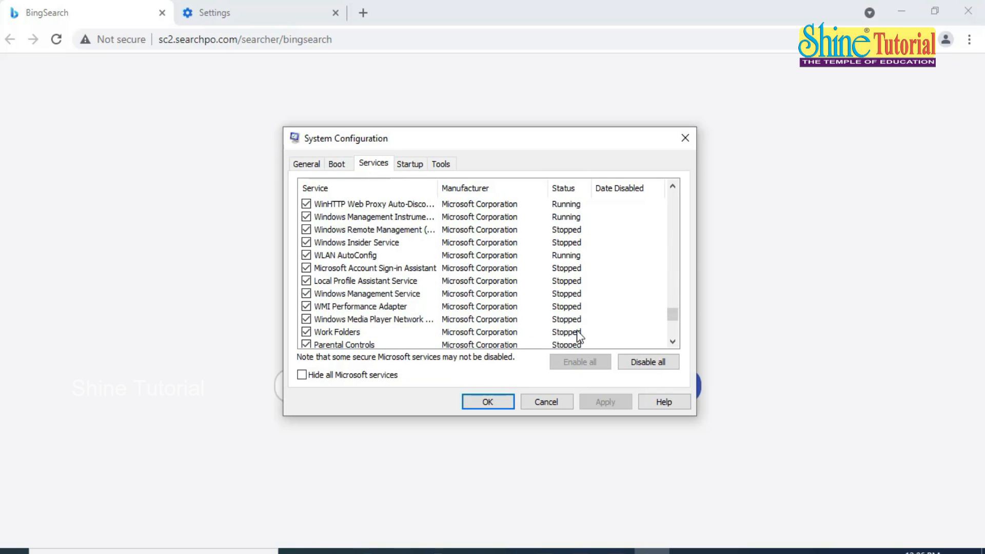
scroll(577, 336, "up", 15)
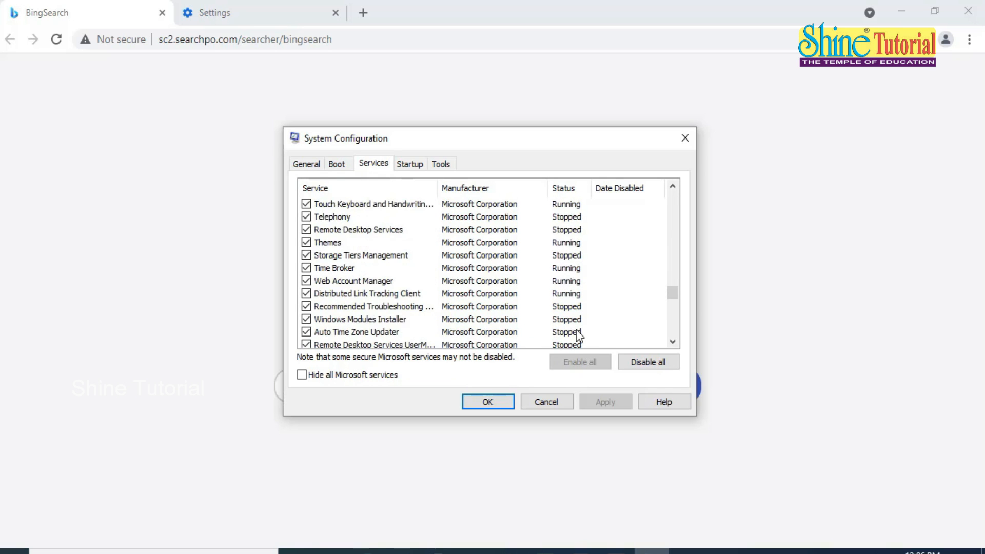
scroll(578, 334, "up", 1)
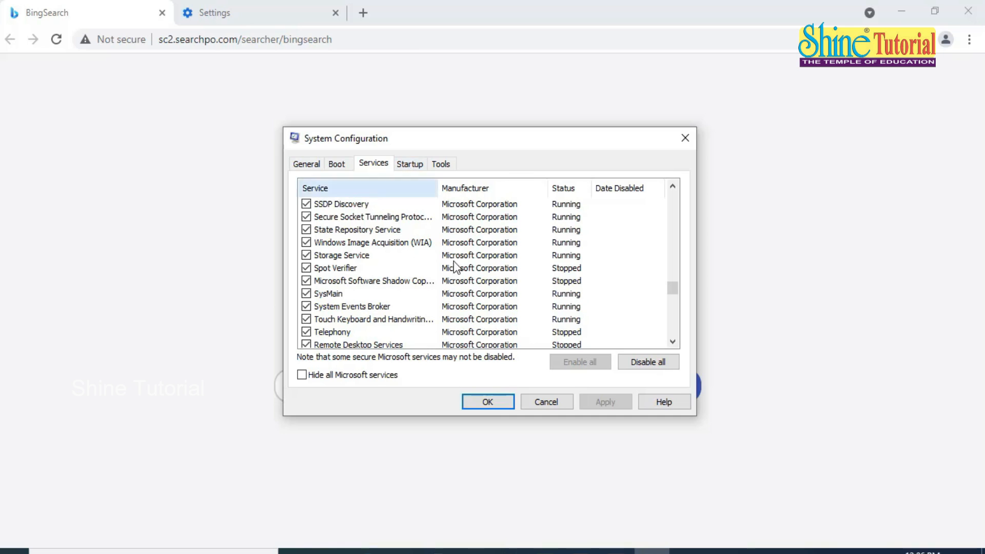
- Turn Safe boot off again in the boot settings, apply the change and close System Configuration
left_click(342, 167)
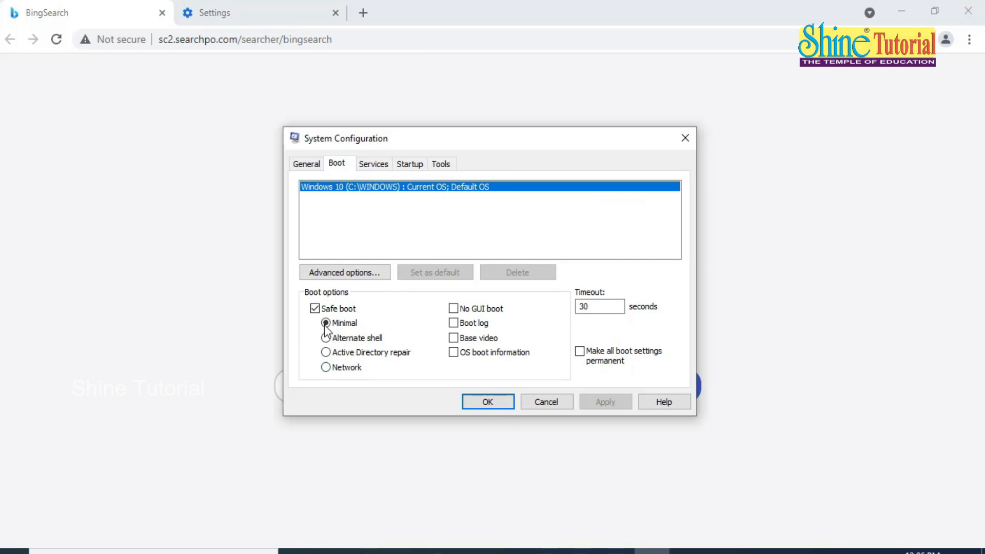
left_click(314, 308)
left_click(600, 404)
left_click(490, 405)
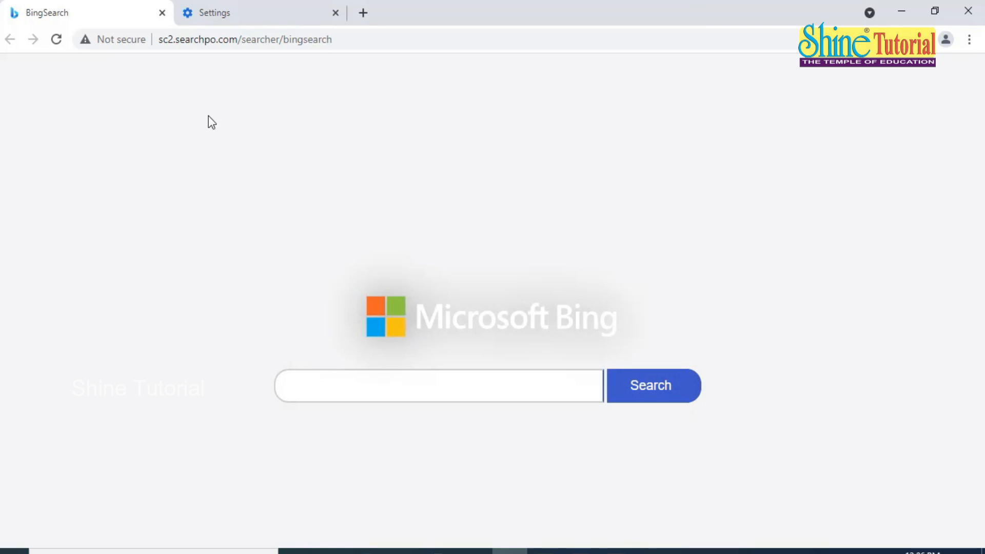
- Copy the full web address of the BingSearch page in Chrome
left_click(352, 39)
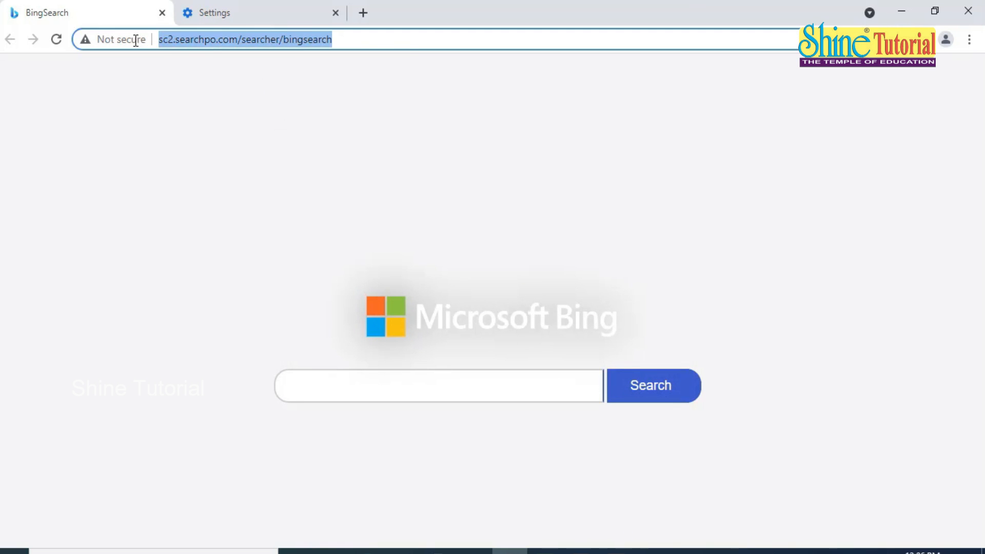
right_click(210, 39)
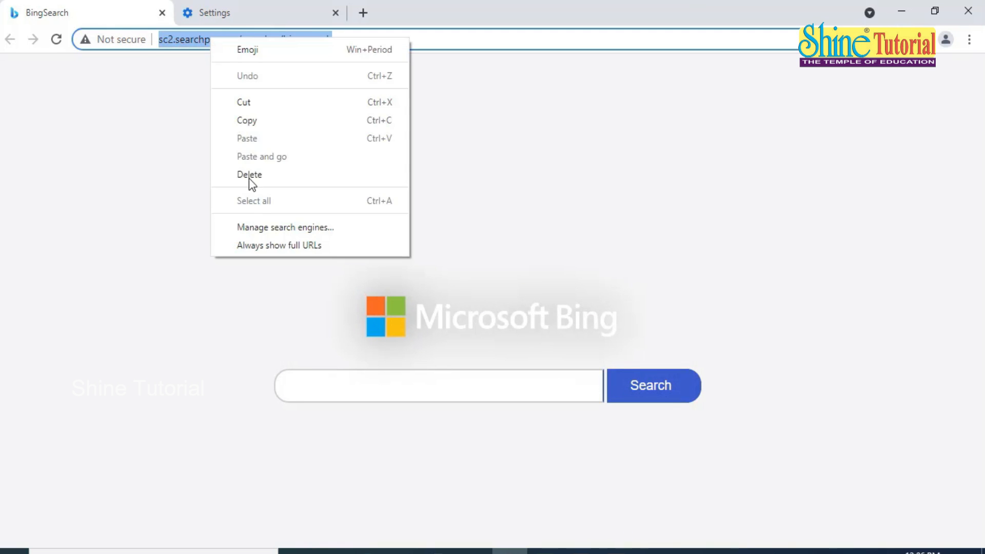
left_click(255, 126)
- Open a new Chrome tab and close the BingSearch tab, ending on the Settings tab
left_click(241, 17)
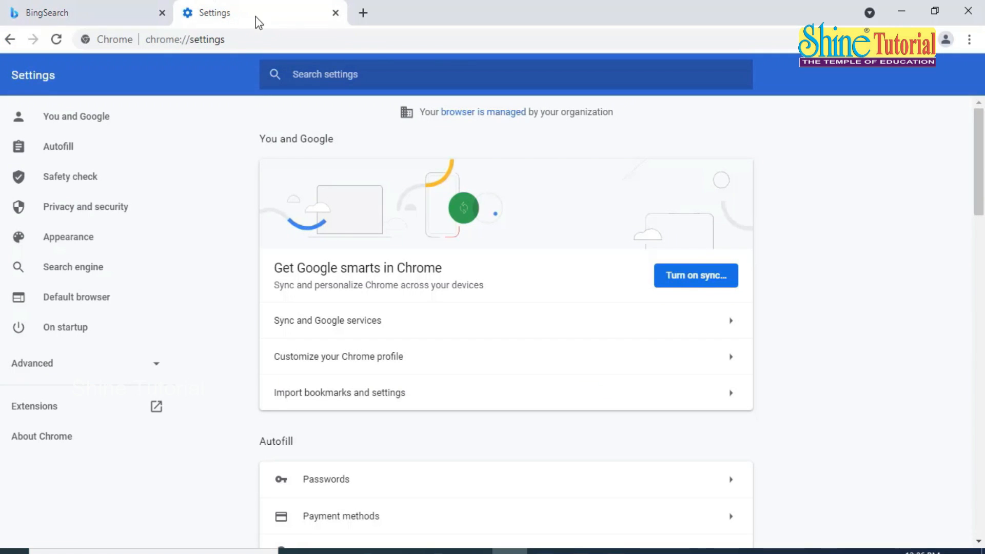
left_click(357, 20)
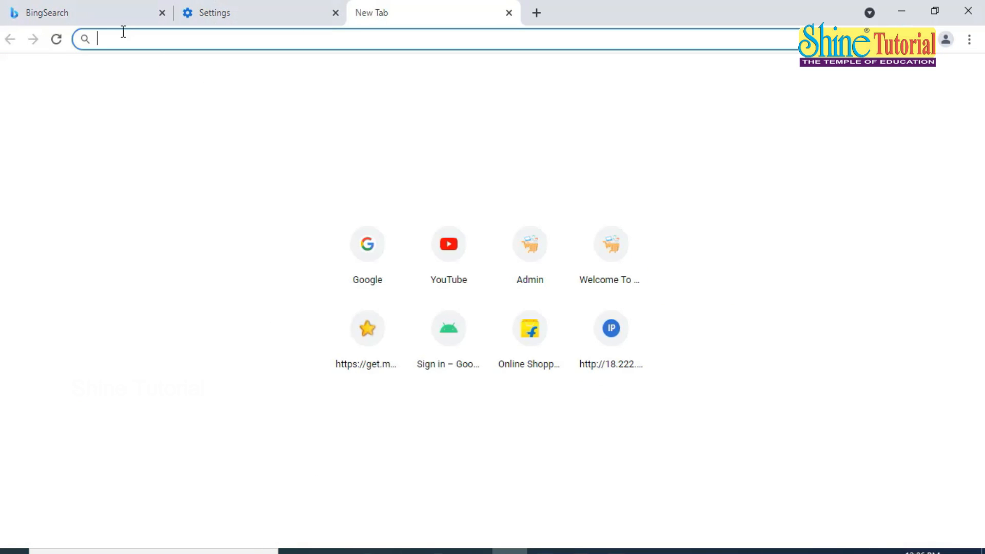
left_click(149, 20)
left_click(161, 14)
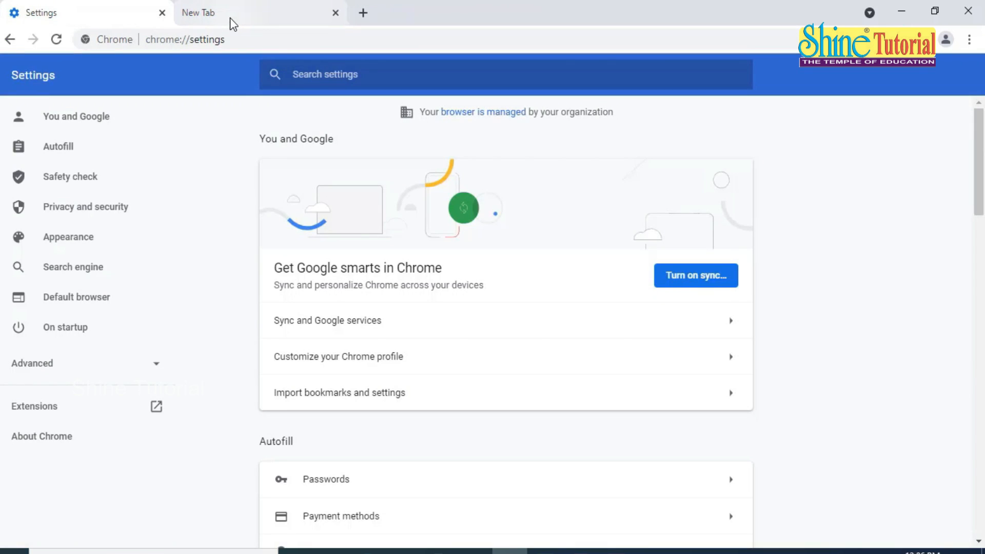
left_click(230, 19)
left_click(101, 19)
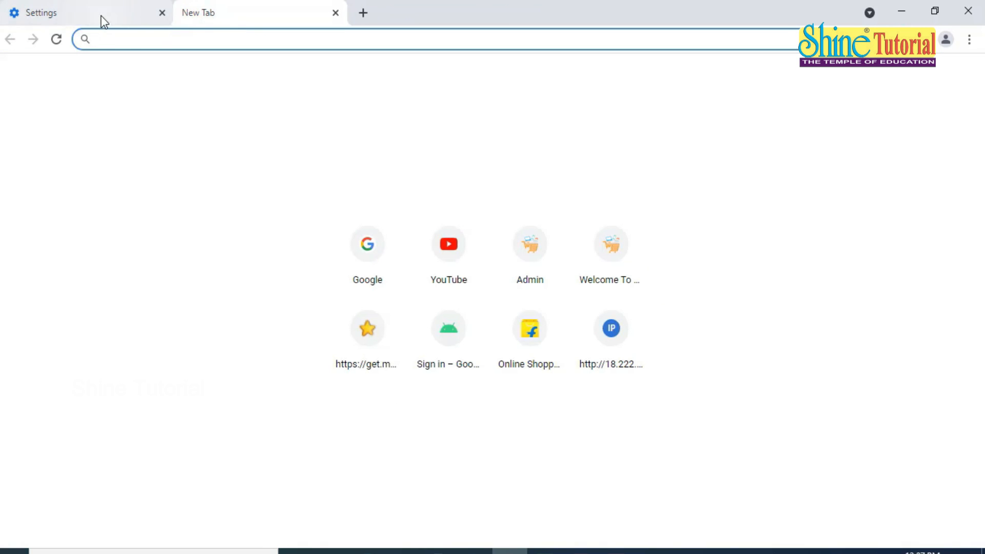
- Search Google for Emsisoft
scroll(159, 414, "down", 3)
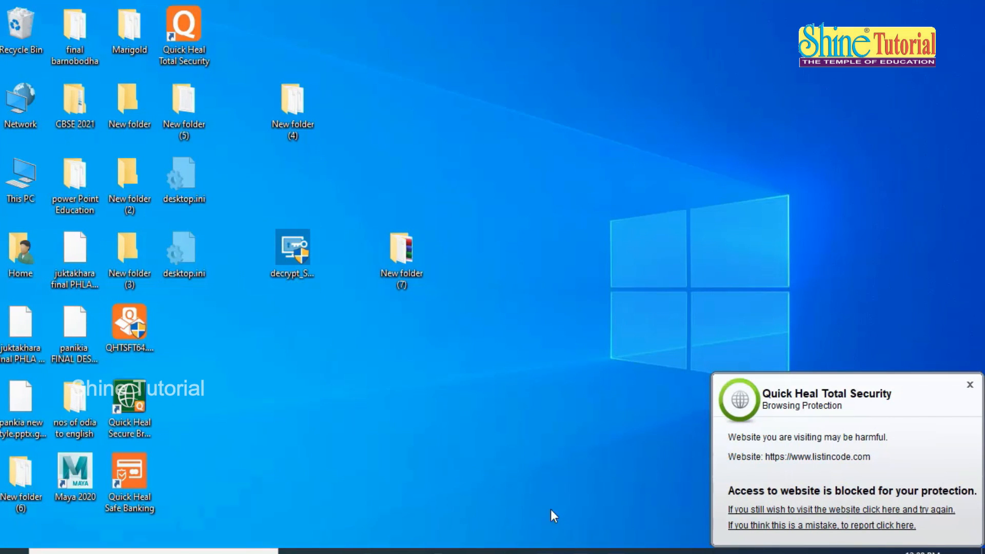
left_click(510, 551)
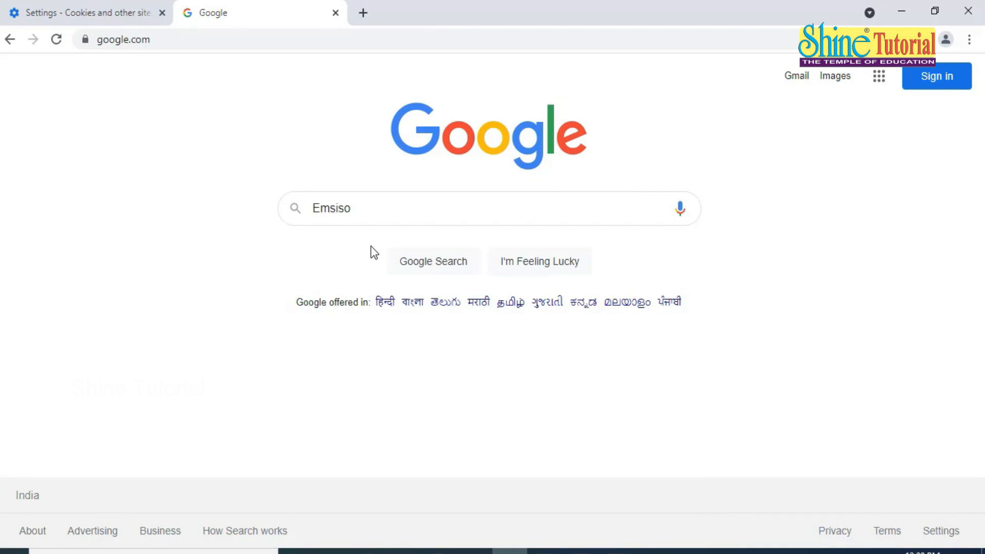
key("BackSpace")
key("Return")
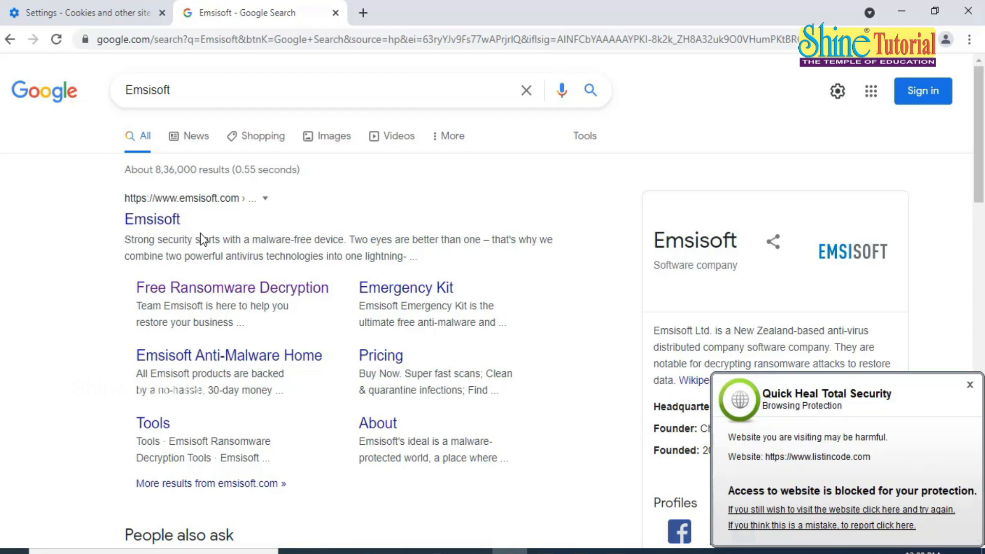
- Open Emsisoft's Free Ransomware Decryption page from the search results and dismiss the Quick Heal browsing alerts
left_click(191, 211)
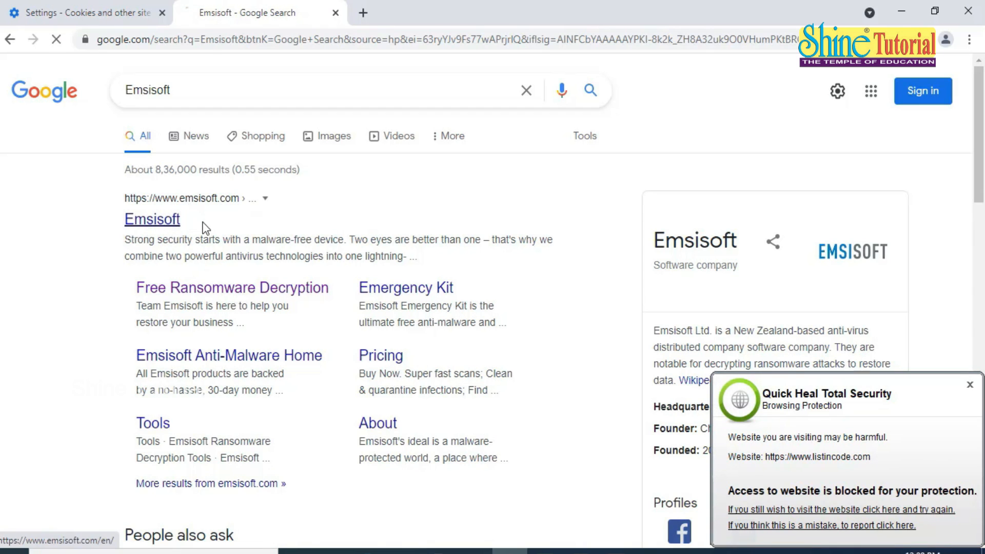
left_click(969, 385)
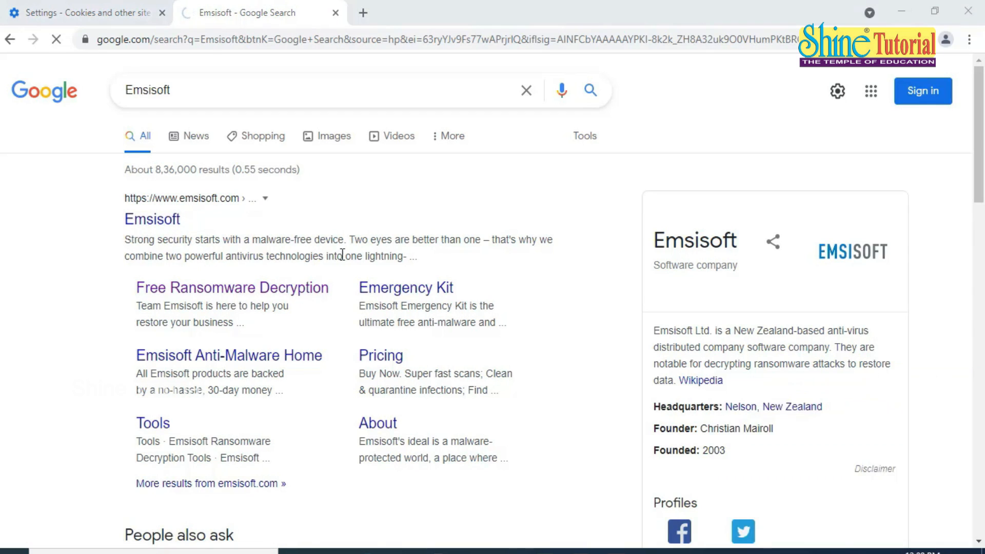
left_click(254, 288)
scroll(256, 290, "down", 4)
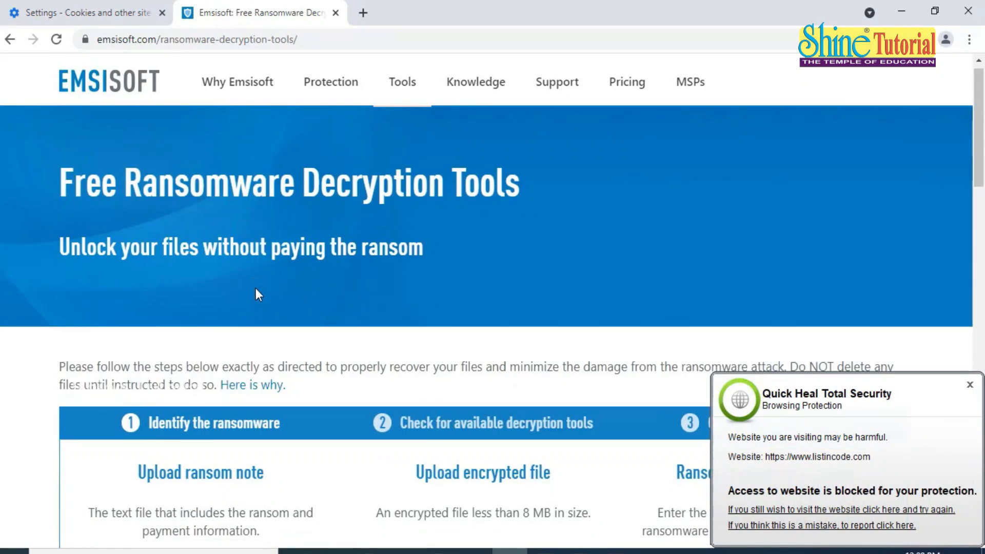
left_click(969, 385)
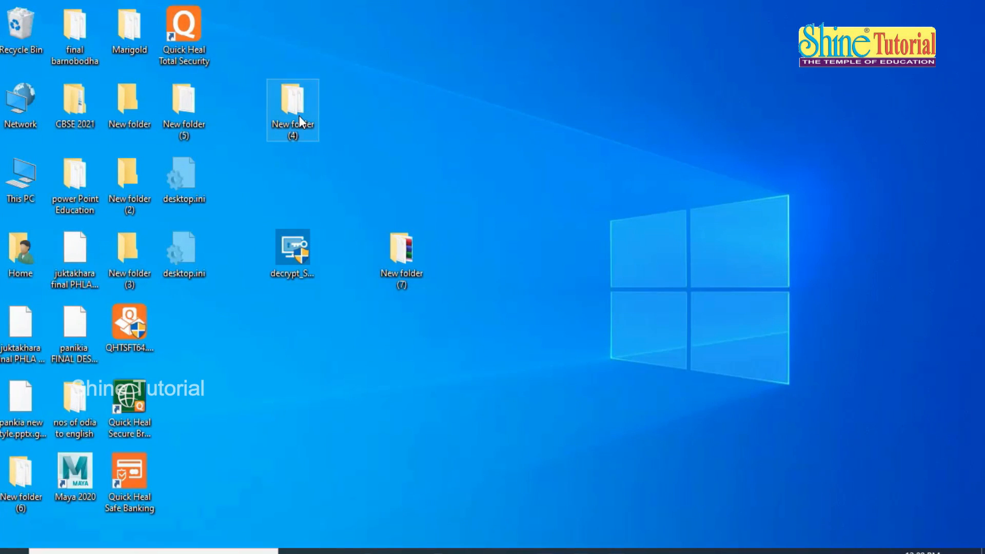
- Open _readme.txt from New folder (4) on the desktop, highlight its personal ID and reserve e-mail lines, and minimise the folder window
double_click(300, 122)
double_click(291, 140)
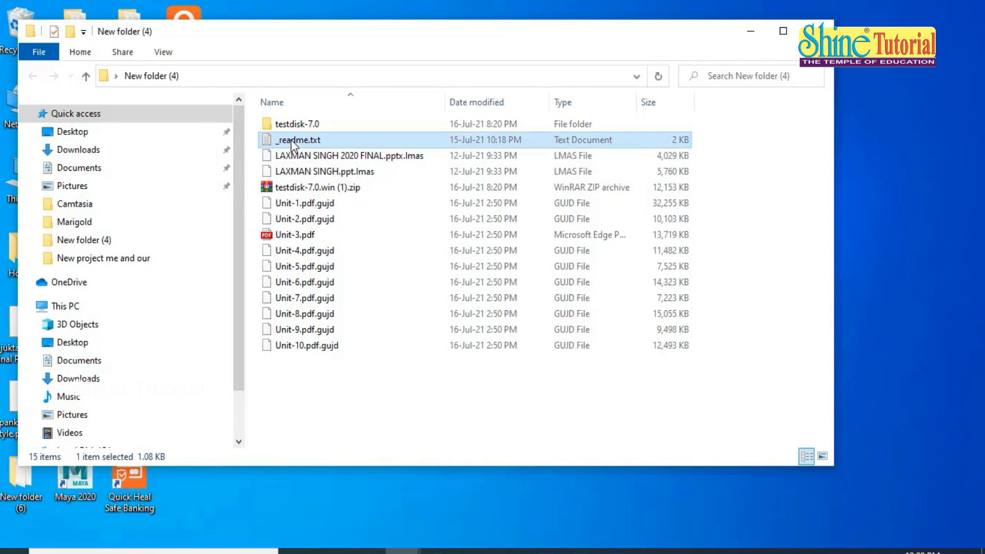
scroll(183, 199, "down", 1)
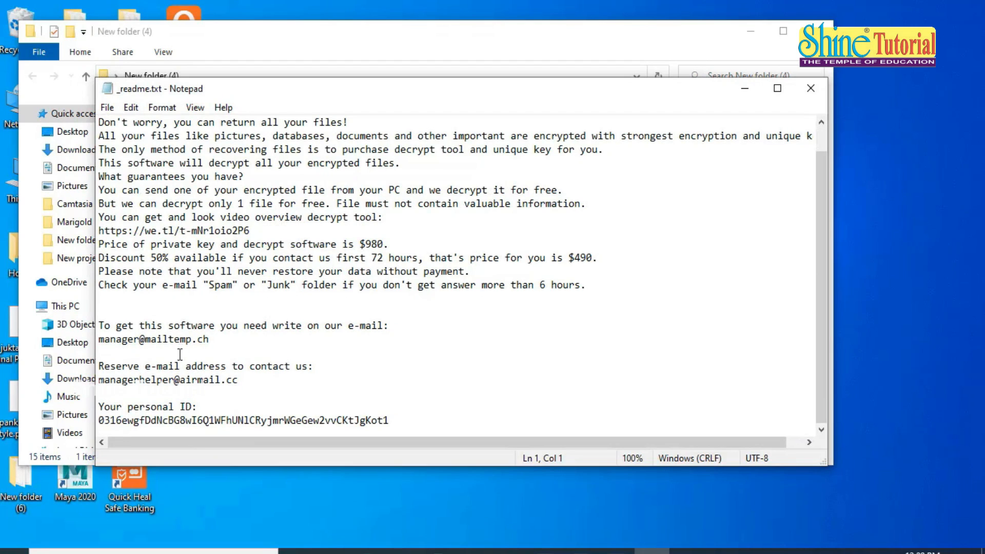
left_click_drag(399, 432, 99, 407)
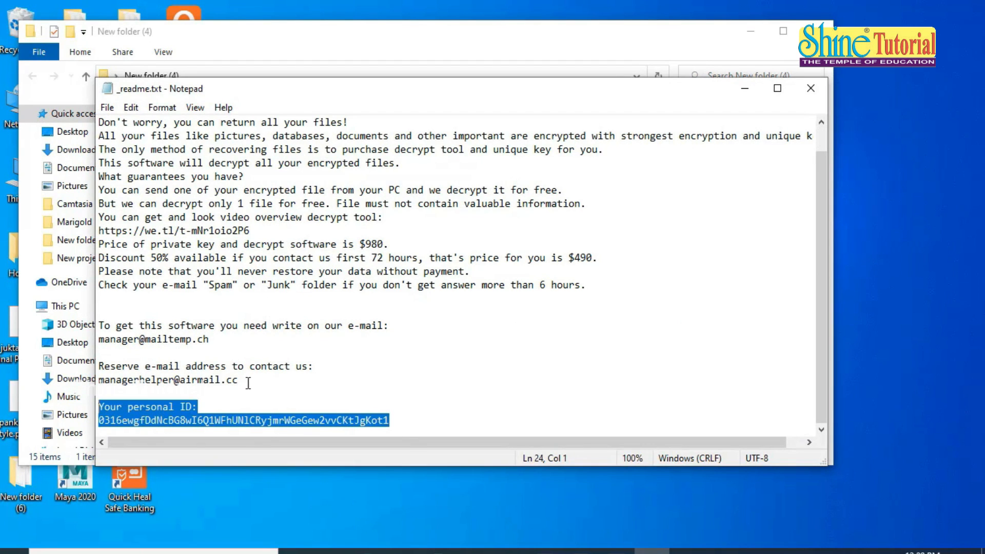
left_click_drag(239, 380, 168, 366)
left_click(752, 34)
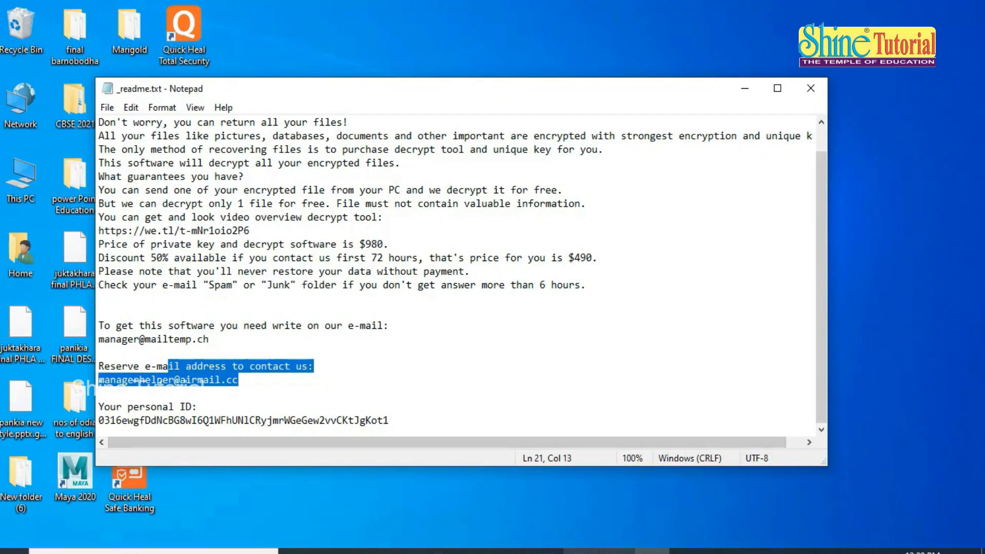
- Return to the Emsisoft page in Chrome and choose _readme.txt from New folder (4) as the ransom note
left_click(509, 552)
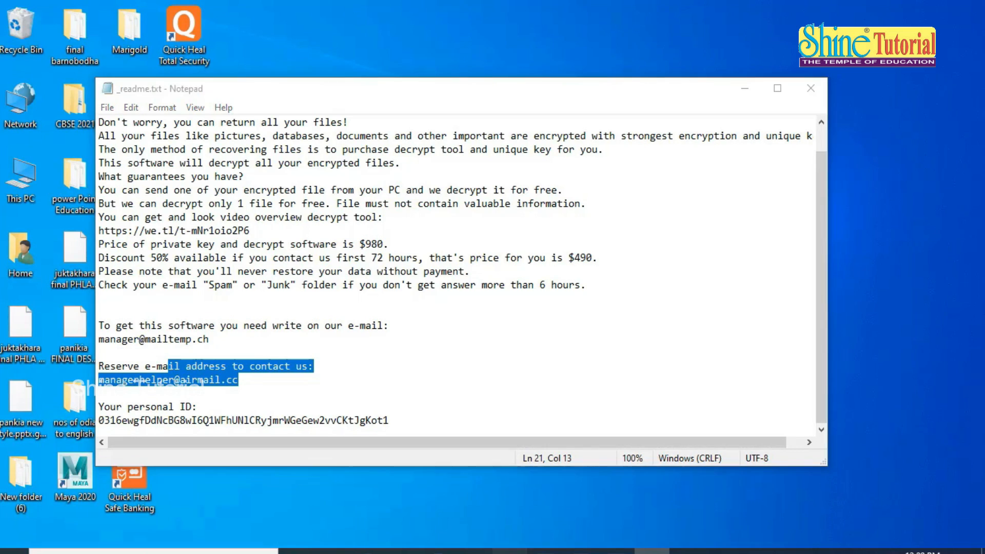
left_click(227, 358)
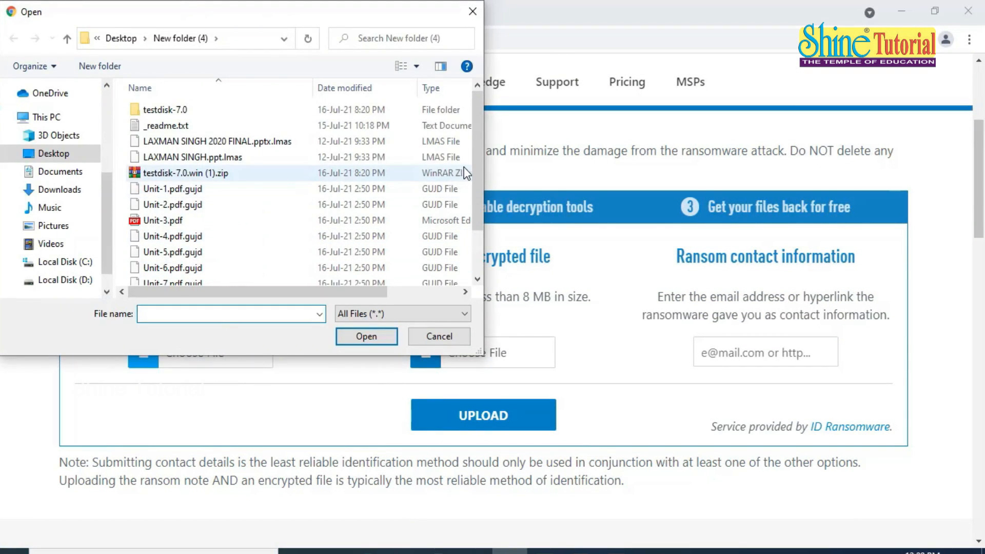
left_click_drag(475, 169, 462, 111)
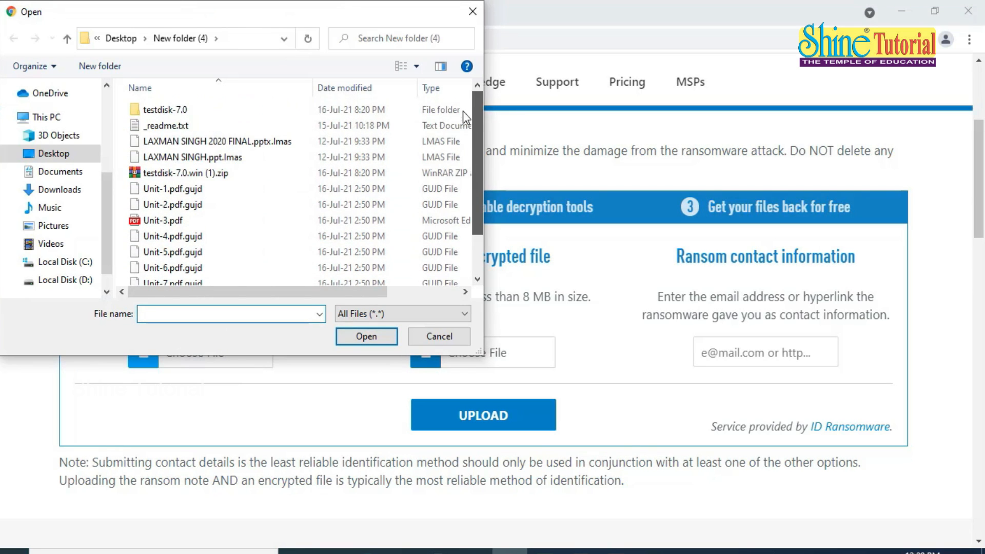
left_click(385, 126)
left_click(369, 340)
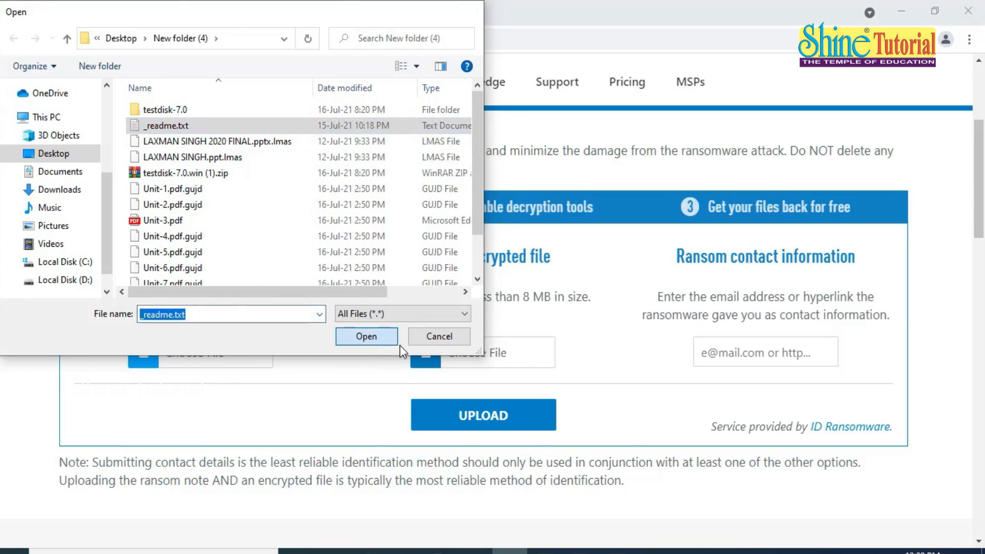
- Choose Unit-5.pdf.gujd as the encrypted file, checking the file sizes against the 8 MB limit
left_click(432, 359)
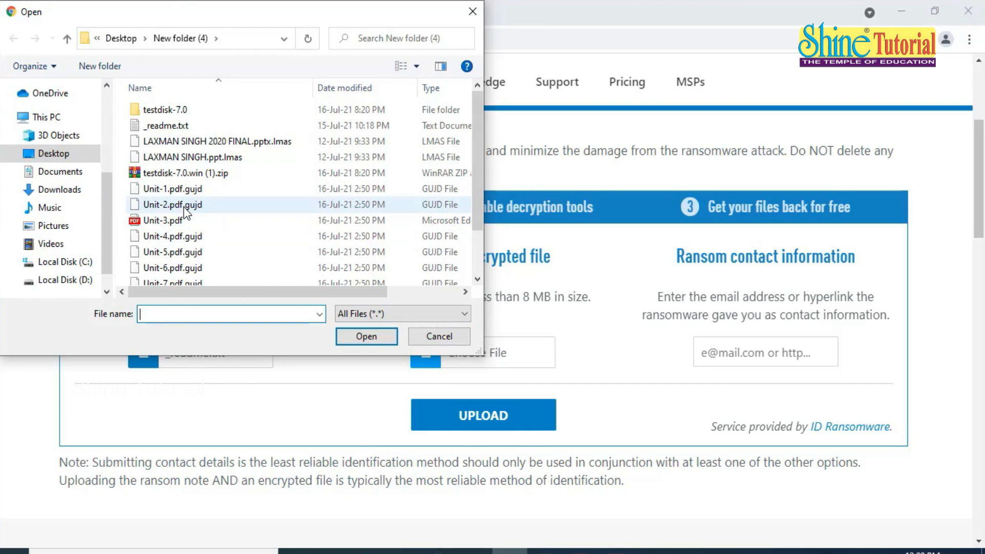
left_click_drag(290, 291, 415, 291)
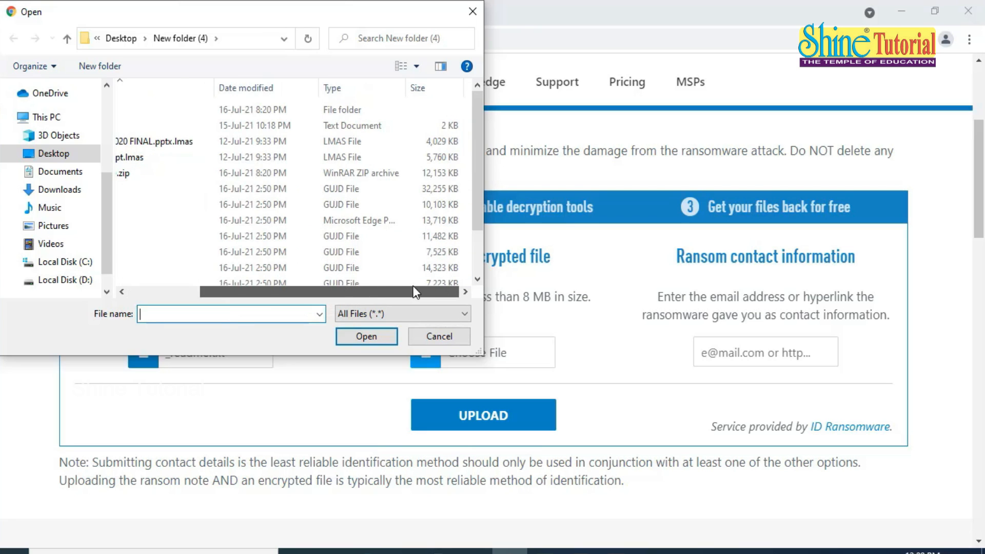
left_click_drag(333, 287, 241, 301)
left_click(205, 251)
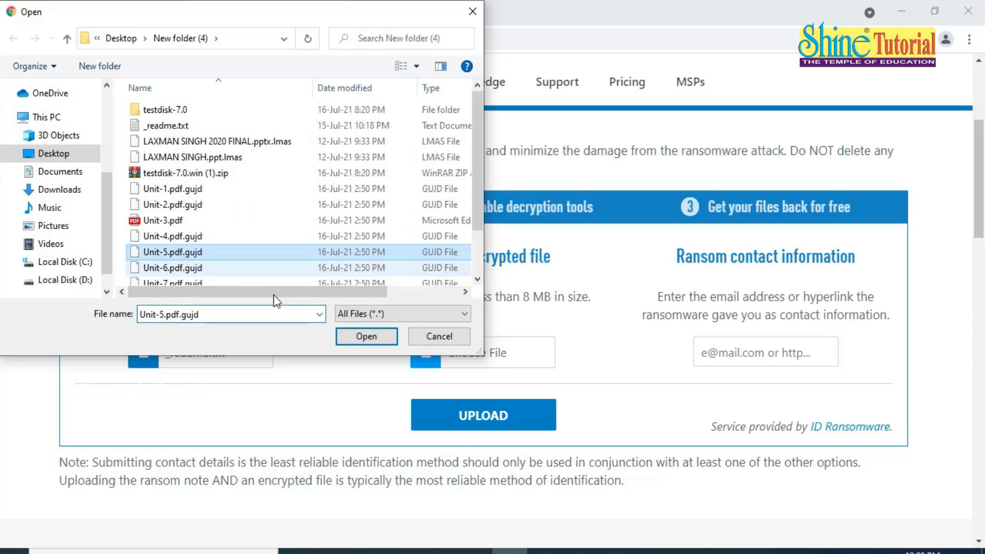
left_click(382, 339)
- Fill in the ransom contact information with the suggested contact e-mail address
left_click(735, 357)
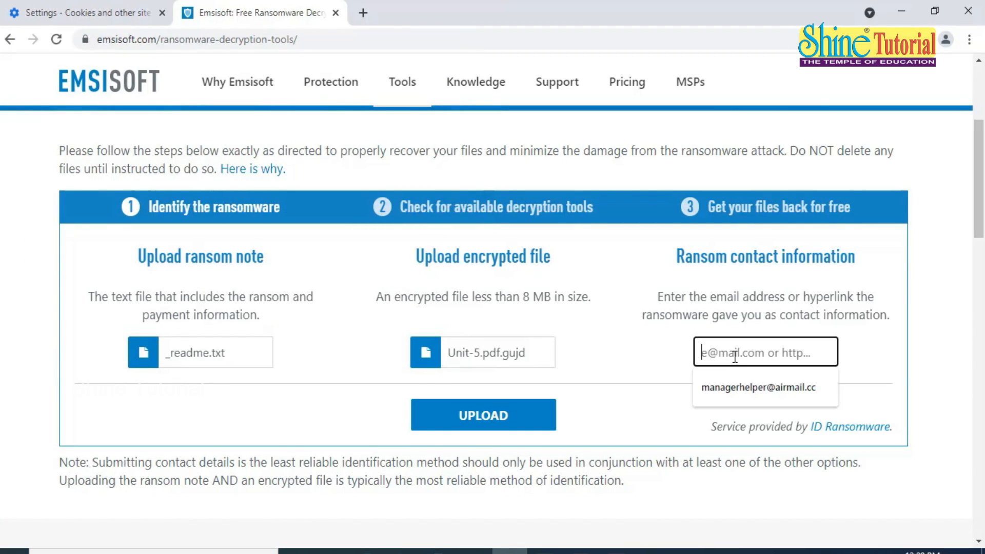
left_click(735, 388)
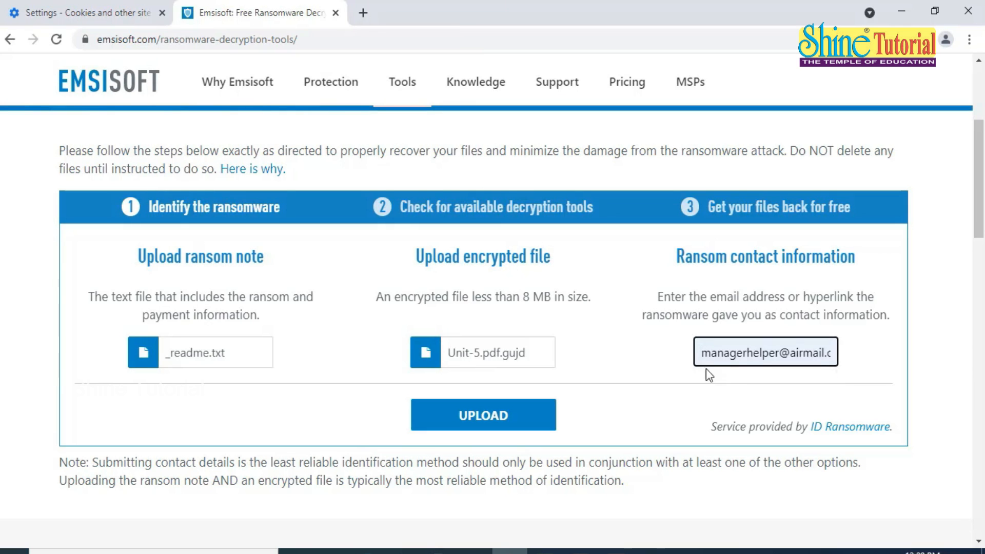
left_click_drag(697, 355, 884, 362)
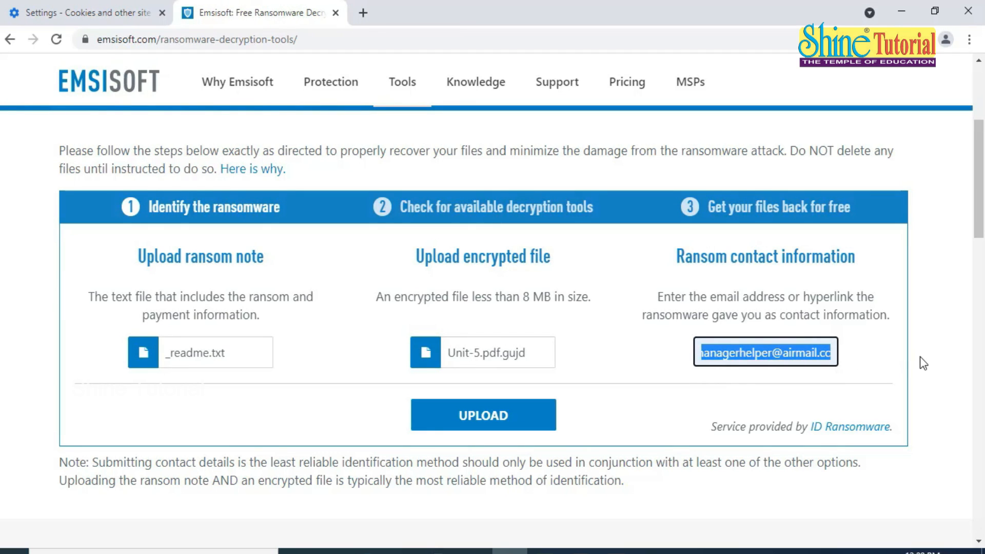
- Check the reserve e-mail address in the _readme.txt note, then return to the Emsisoft form and upload the ransomware details
left_click(651, 551)
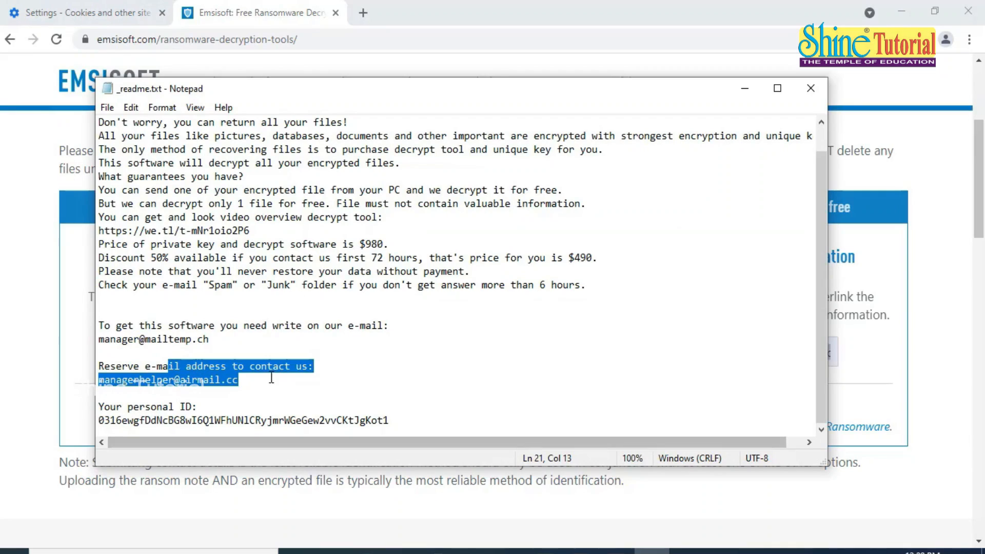
left_click(347, 378)
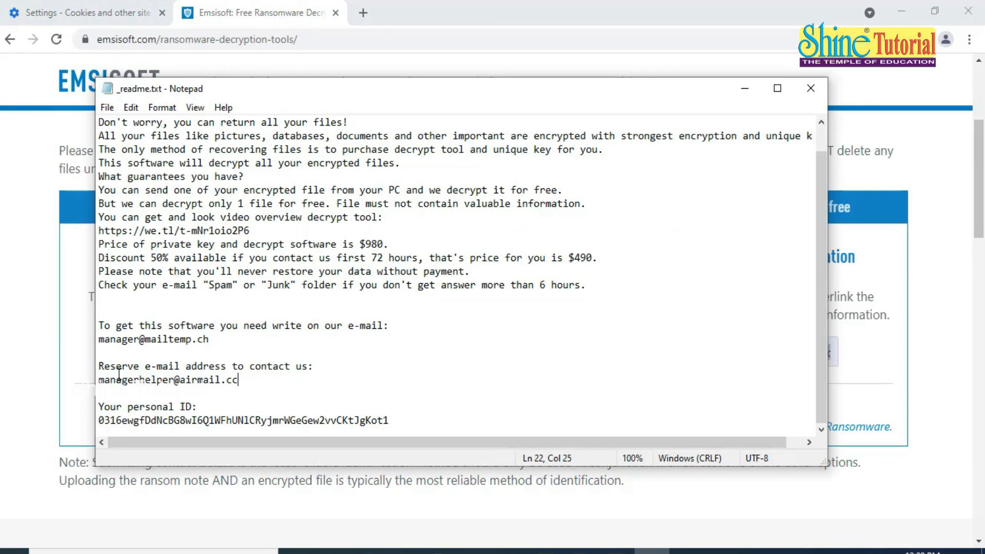
left_click_drag(100, 368, 352, 366)
left_click_drag(239, 381, 90, 406)
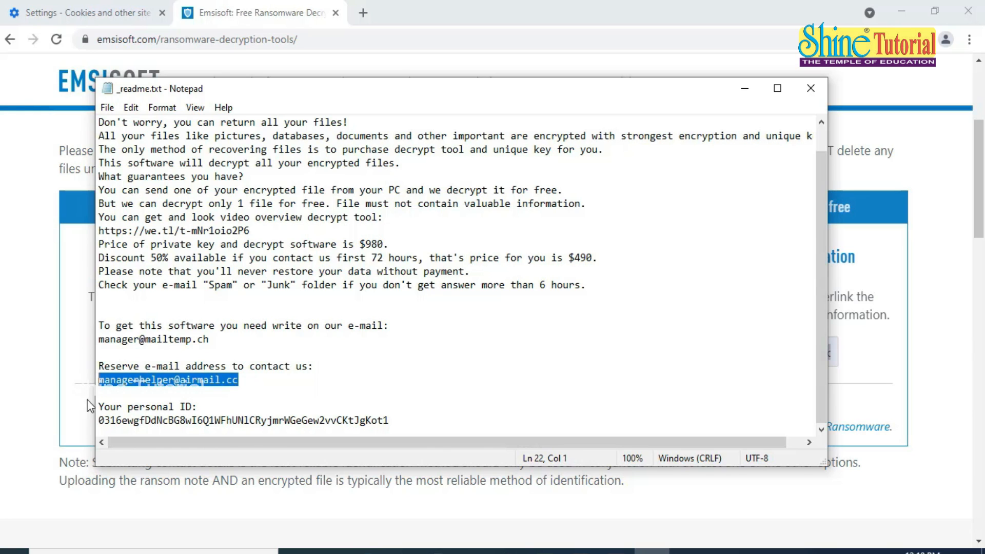
left_click(90, 406)
left_click(464, 417)
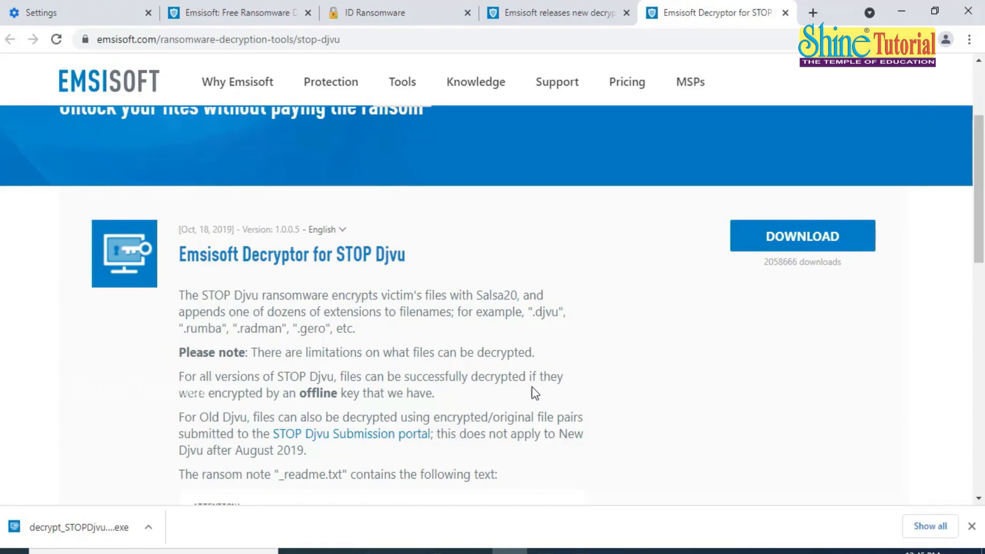
- Review the Emsisoft Decryptor for STOP Djvu page, then run the downloaded decryptor and accept its license terms
scroll(513, 378, "down", 12)
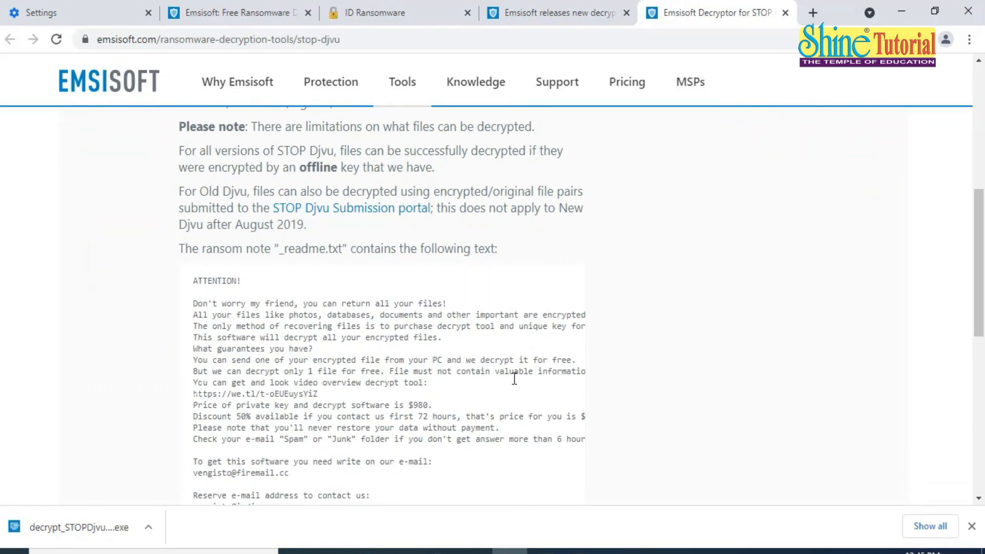
scroll(423, 378, "up", 2)
scroll(423, 378, "up", 10)
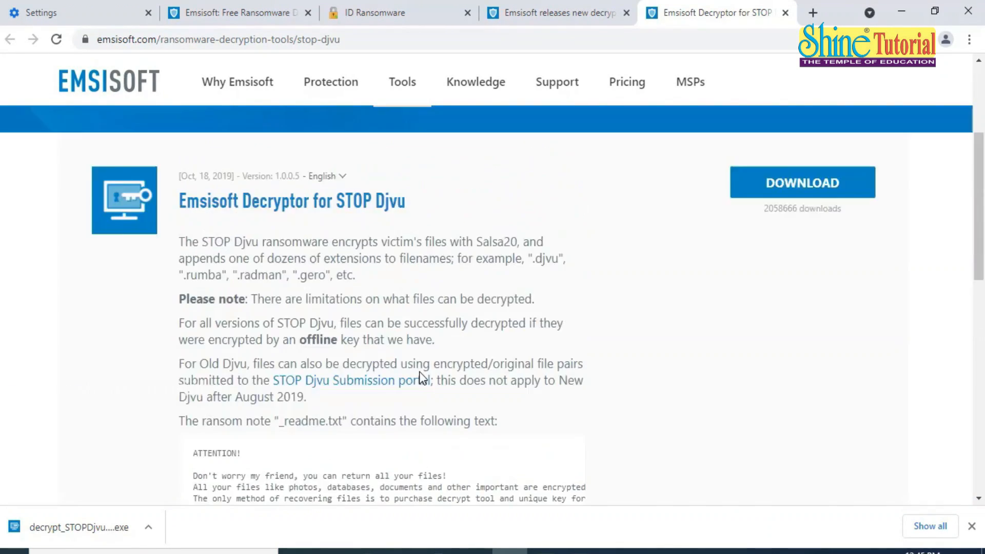
left_click(146, 528)
left_click(182, 433)
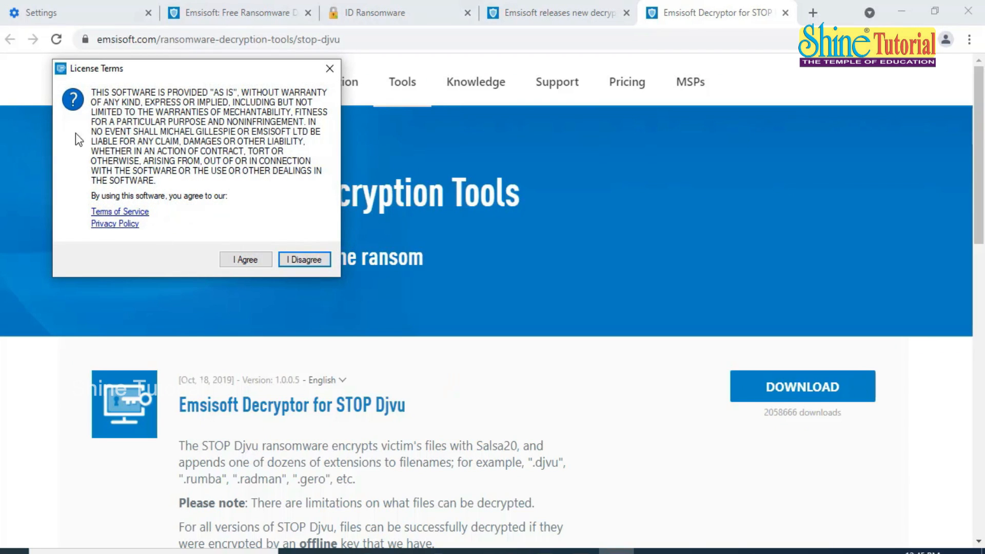
left_click(247, 260)
left_click(533, 382)
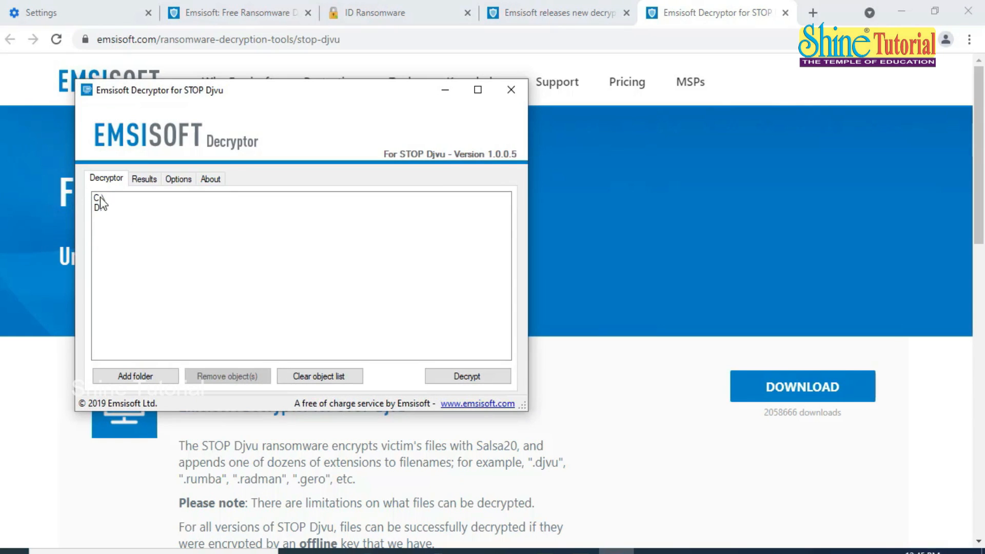
- Clear the decryptor's object list and select Desktop as the location for the folder to add
left_click(98, 208)
left_click(314, 380)
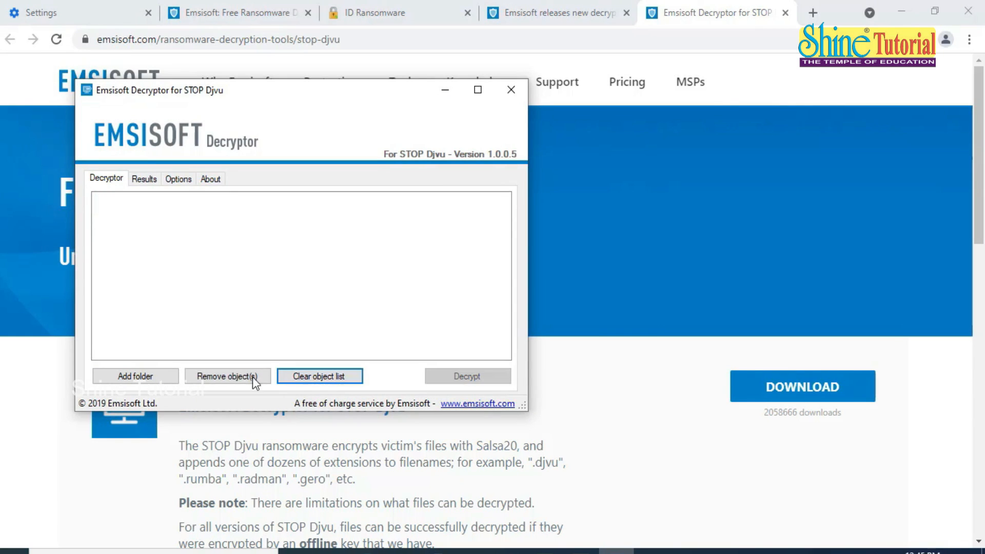
left_click(152, 379)
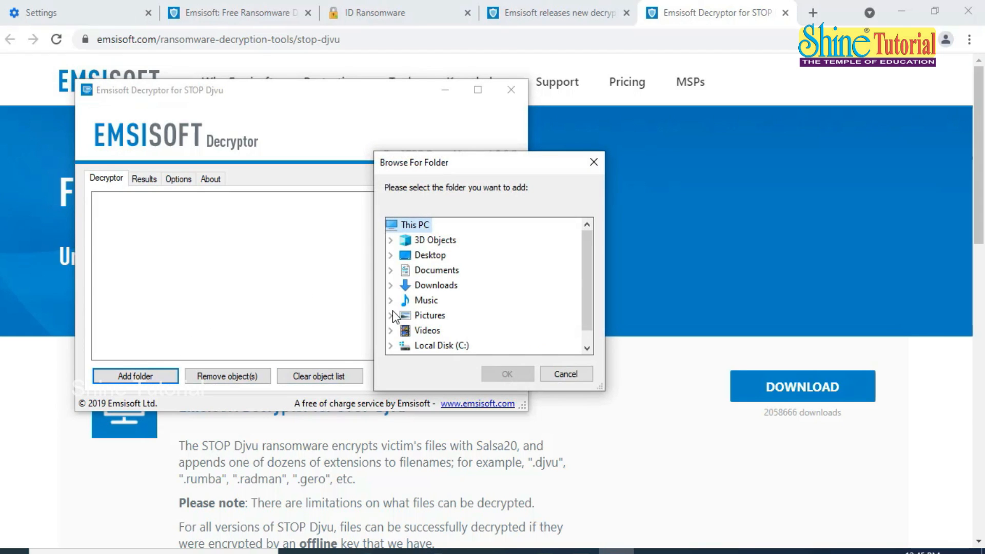
mouse_move(585, 272)
left_mouse_down()
mouse_move(586, 301)
mouse_move(587, 267)
left_mouse_up()
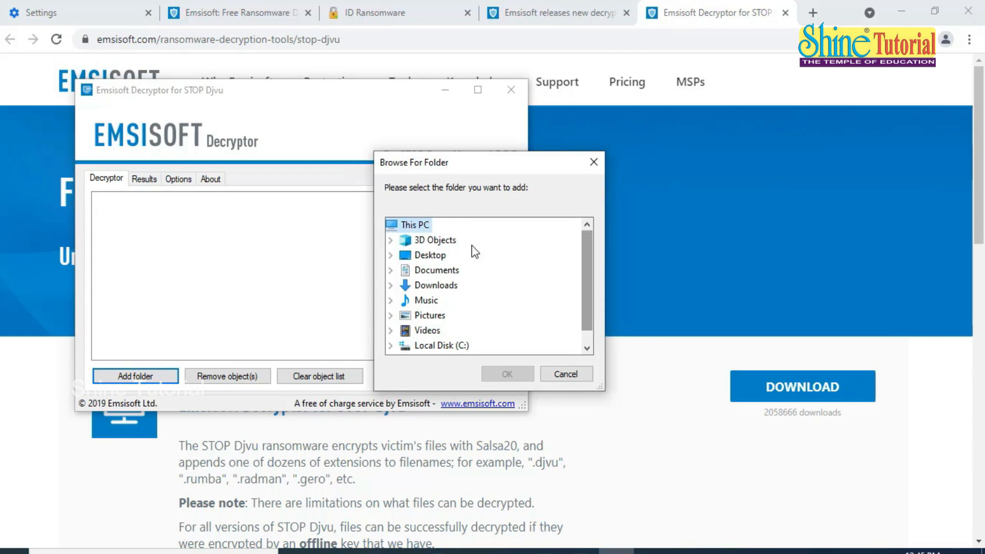
left_click(431, 257)
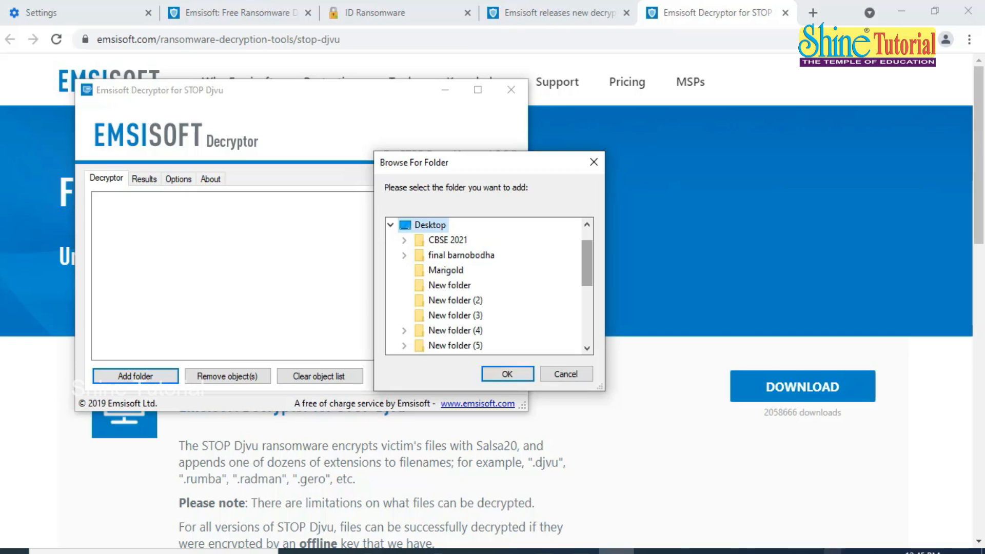
- Disable Quick Heal Total Security's virus protection, with it set to turn on after 15 minutes
left_click(833, 551)
right_click(847, 537)
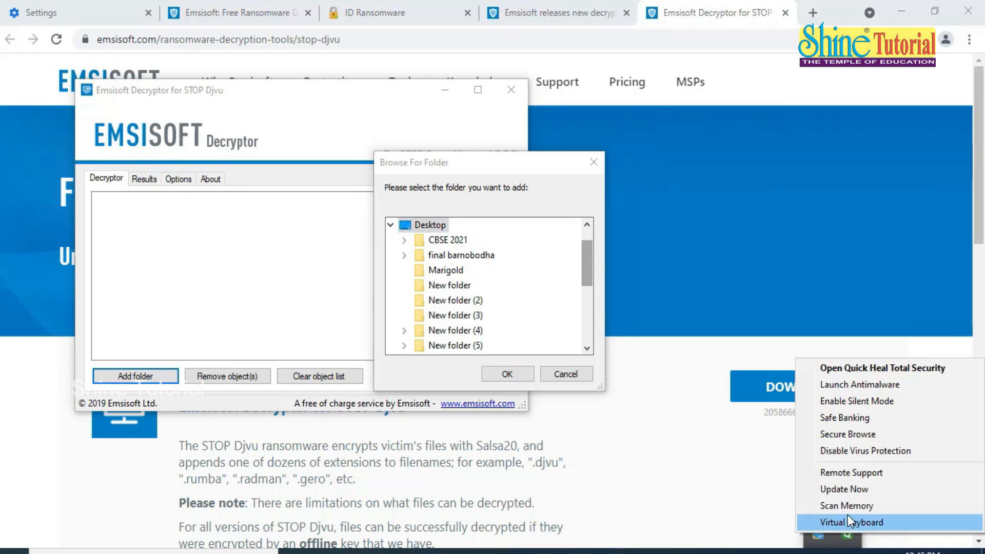
left_click(845, 451)
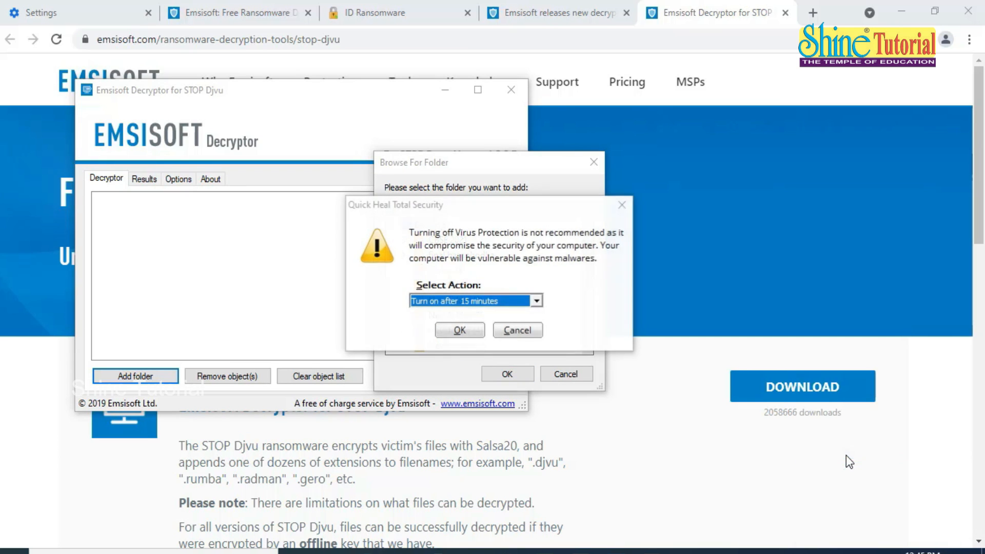
left_click(460, 331)
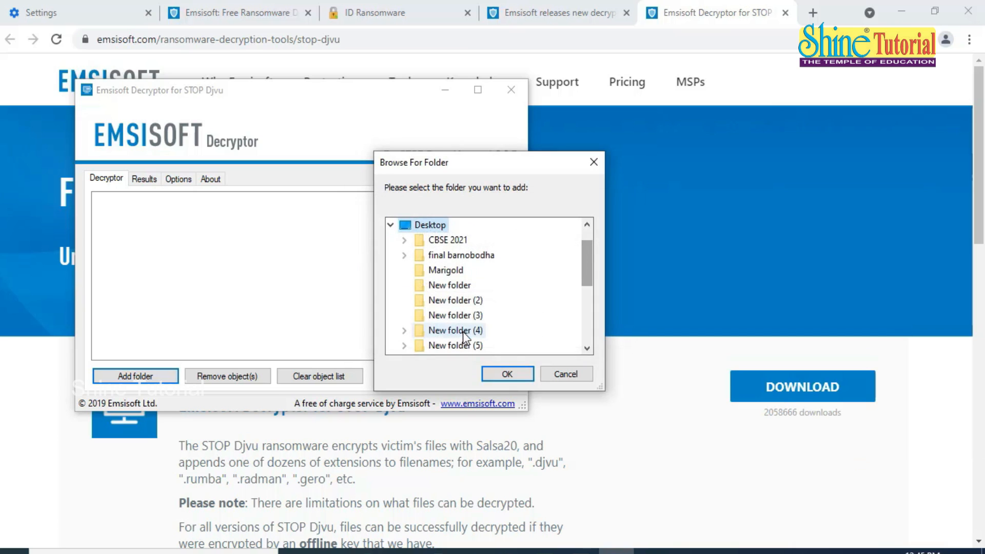
- Add the Marigold folder from the Desktop to the decryptor and start decrypting its files
left_click(449, 271)
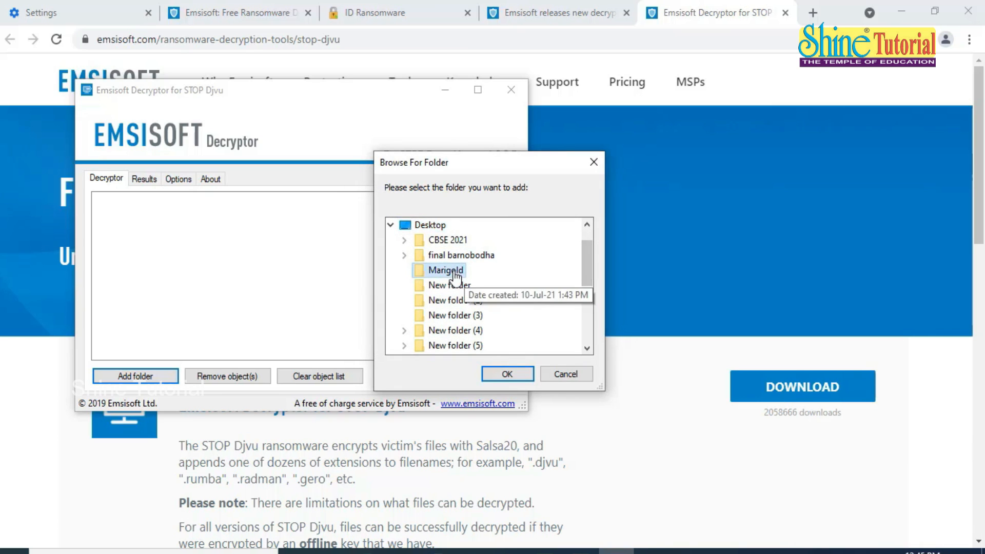
left_click(505, 374)
left_click(171, 202)
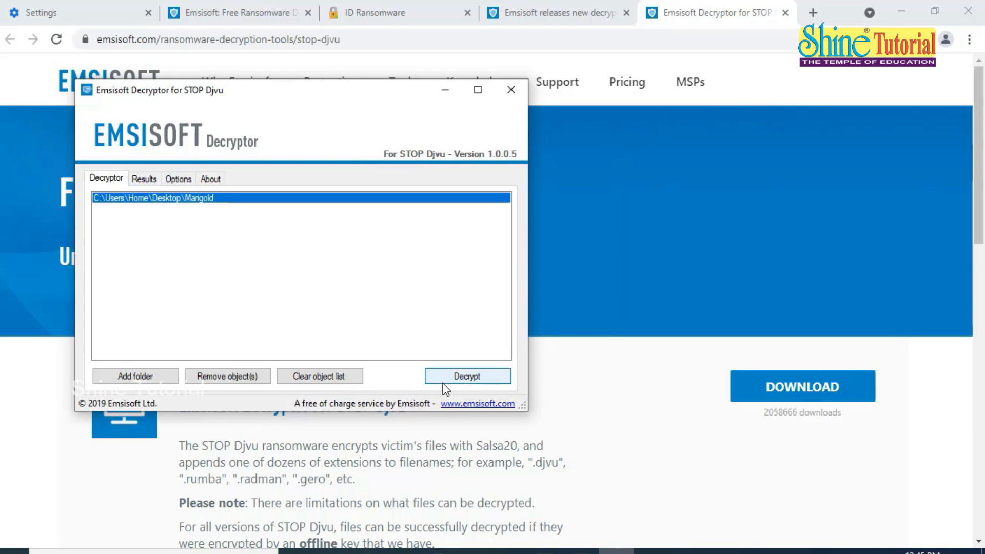
left_click(457, 379)
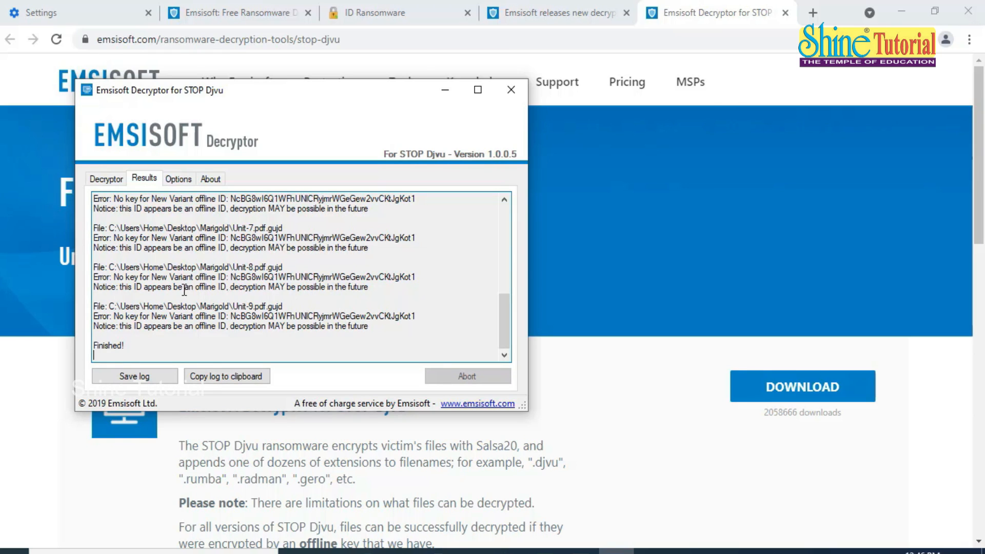
- Examine the decryption results log, the decryptor's general settings and its product information, then return to the folder list
scroll(122, 348, "up", 3)
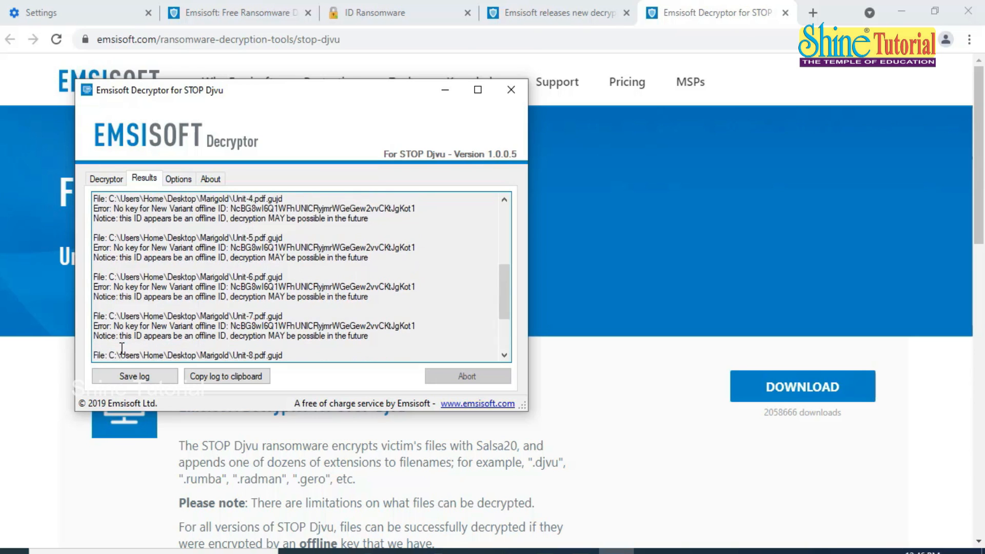
scroll(121, 347, "up", 5)
left_click(178, 181)
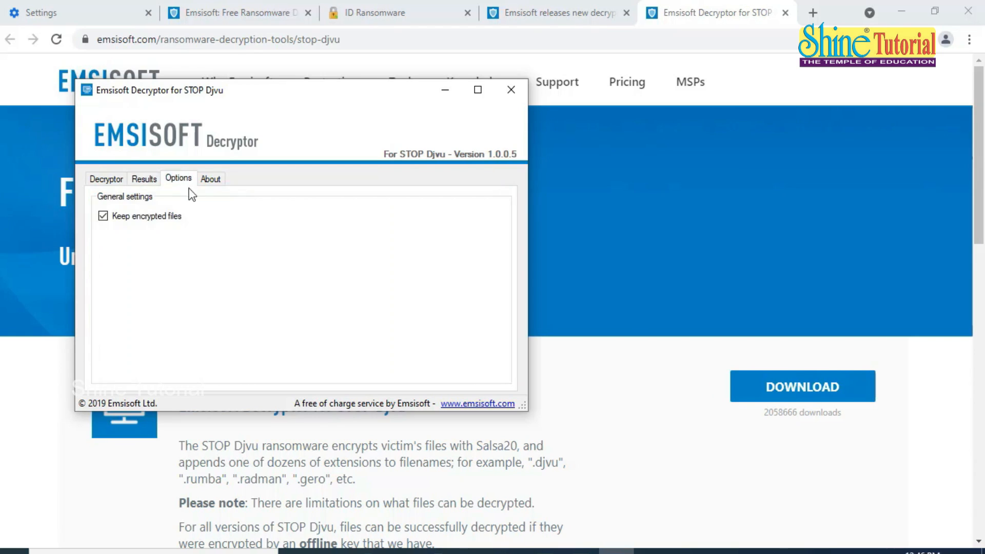
left_click(197, 180)
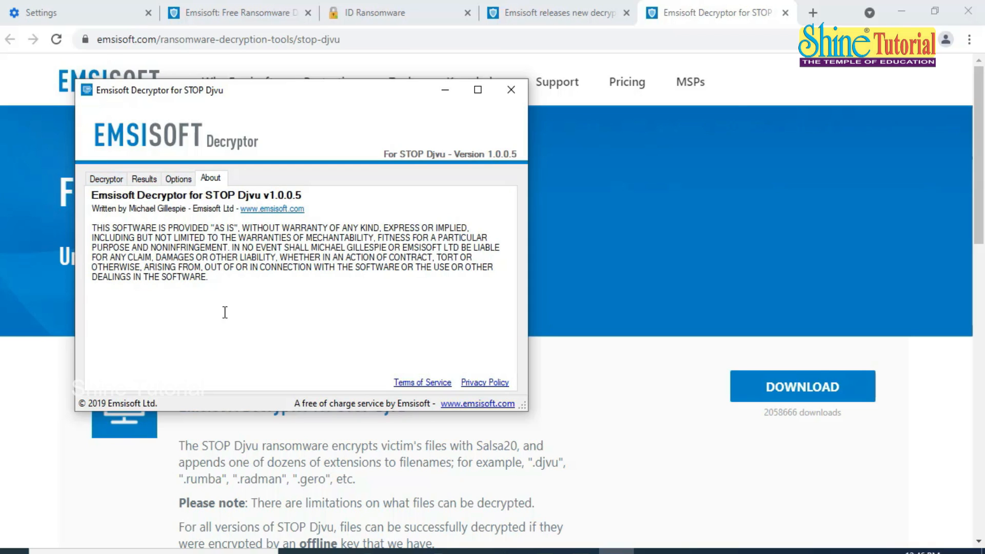
left_click(176, 179)
left_click(145, 179)
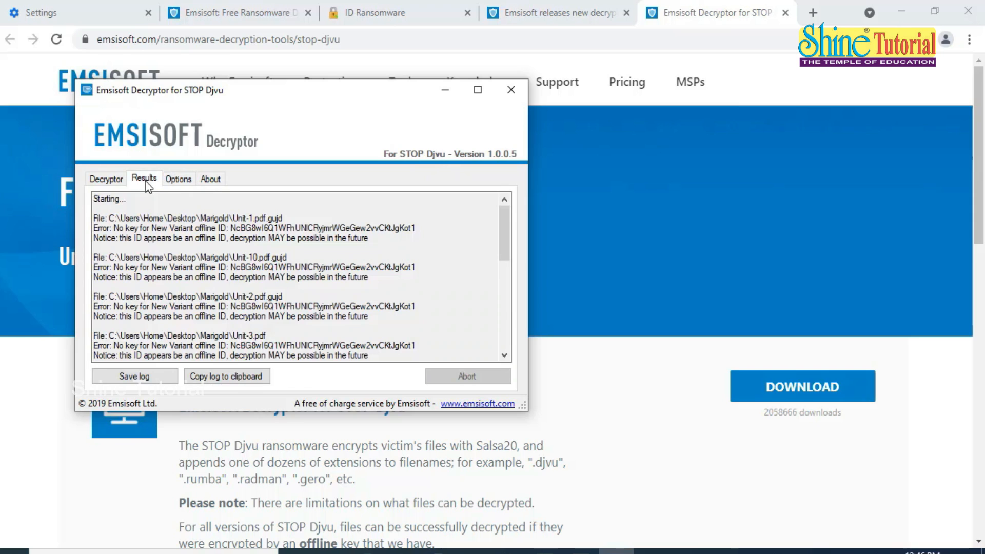
left_click(108, 180)
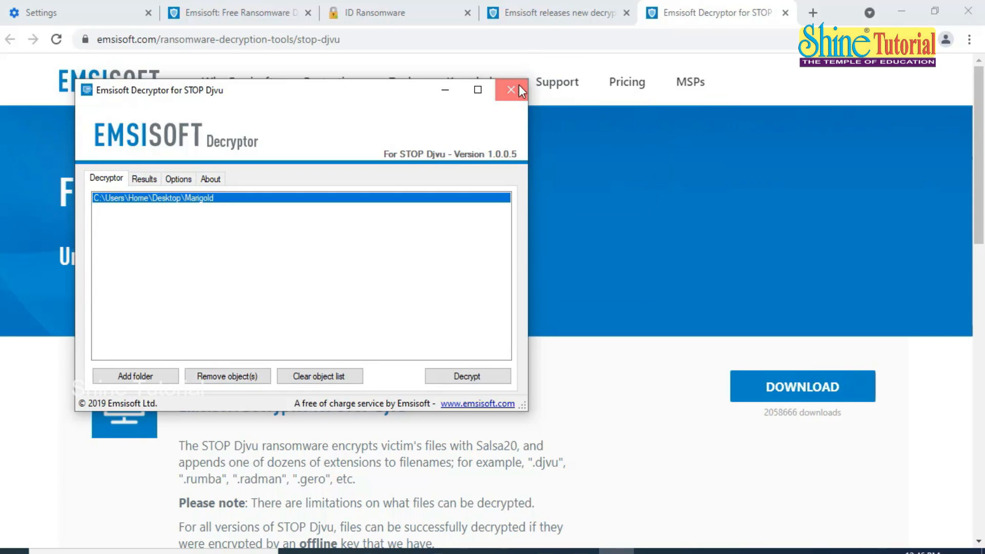
- Leave the decryptor and review the ransom note sample and details on the Emsisoft Decryptor for STOP Djvu page
left_click(522, 245)
scroll(521, 248, "down", 7)
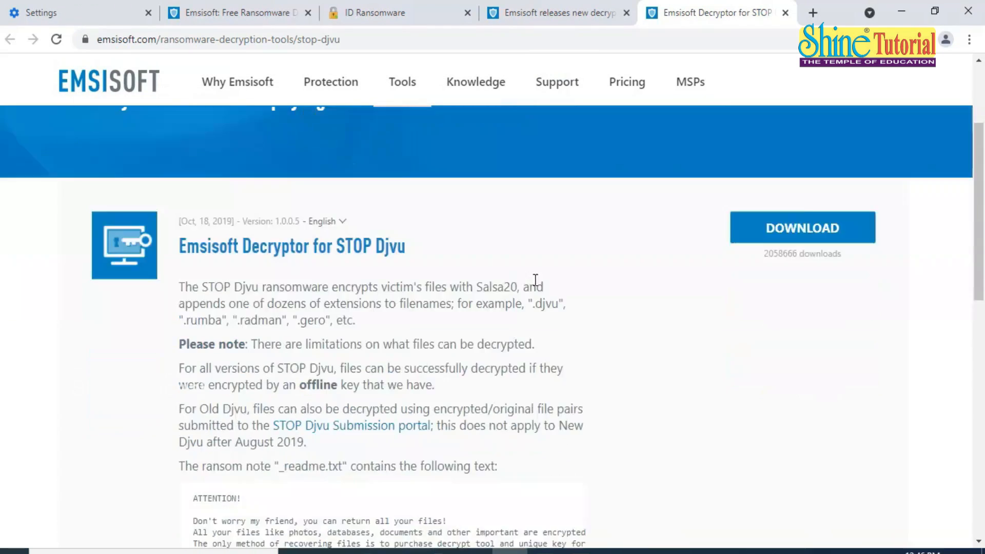
scroll(568, 372, "down", 10)
scroll(567, 371, "up", 15)
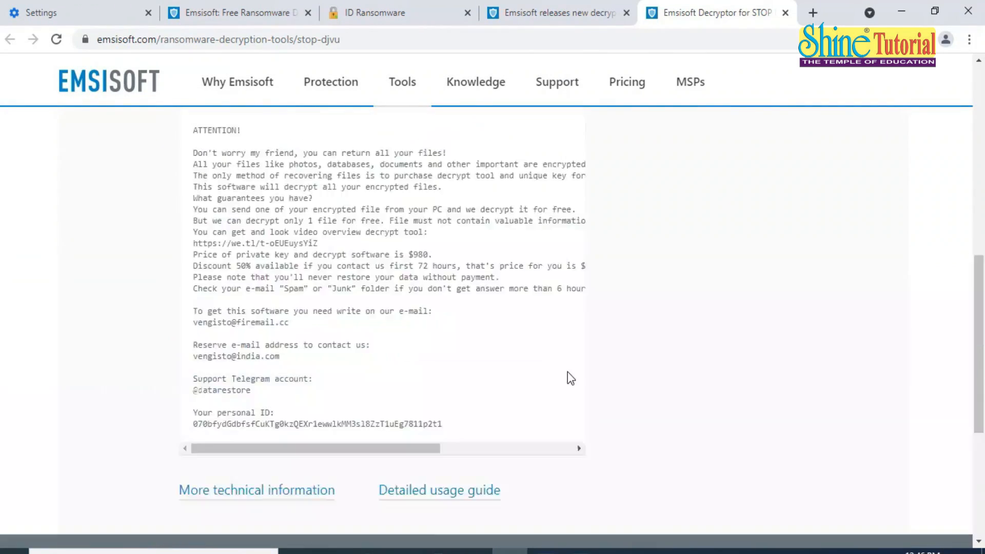
scroll(567, 372, "up", 1)
left_click(368, 40)
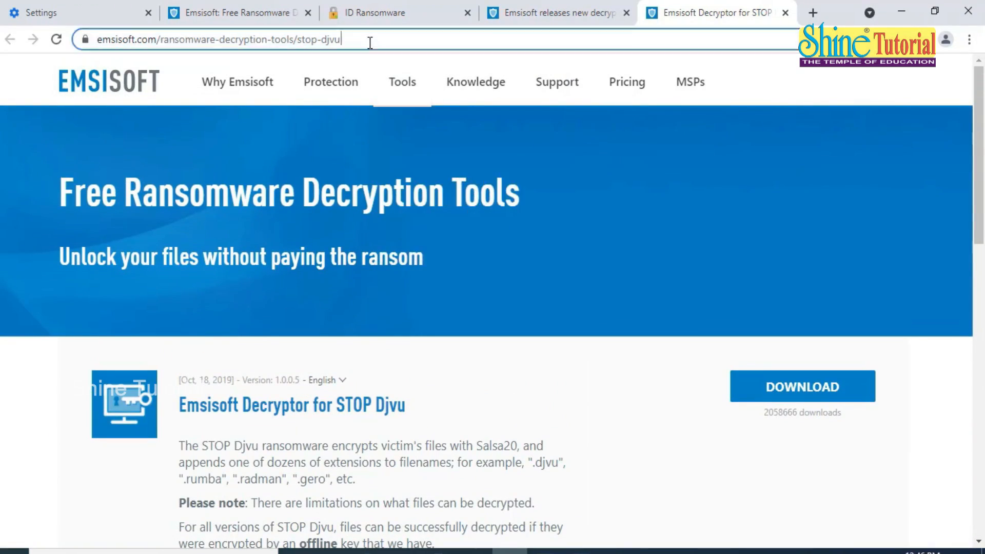
type("c")
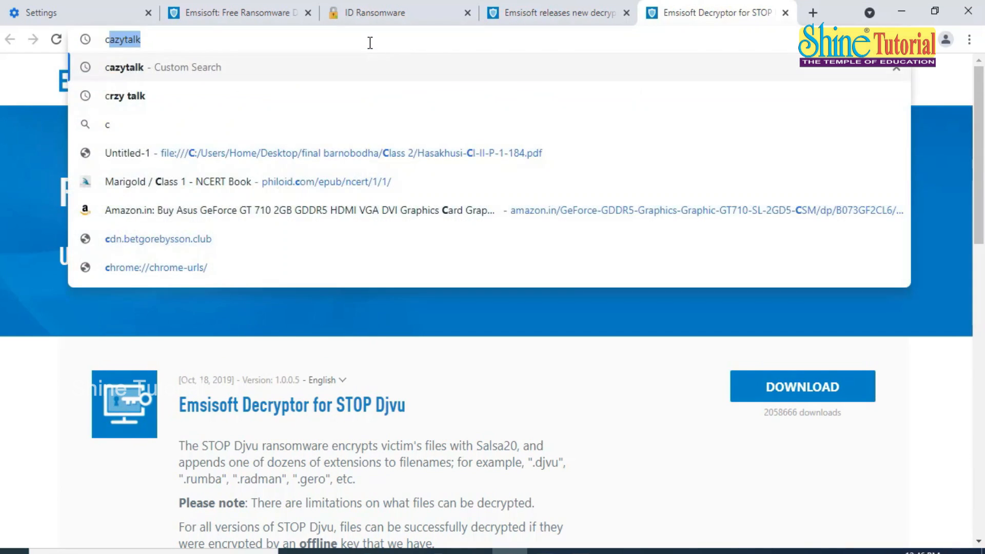
key("BackSpace")
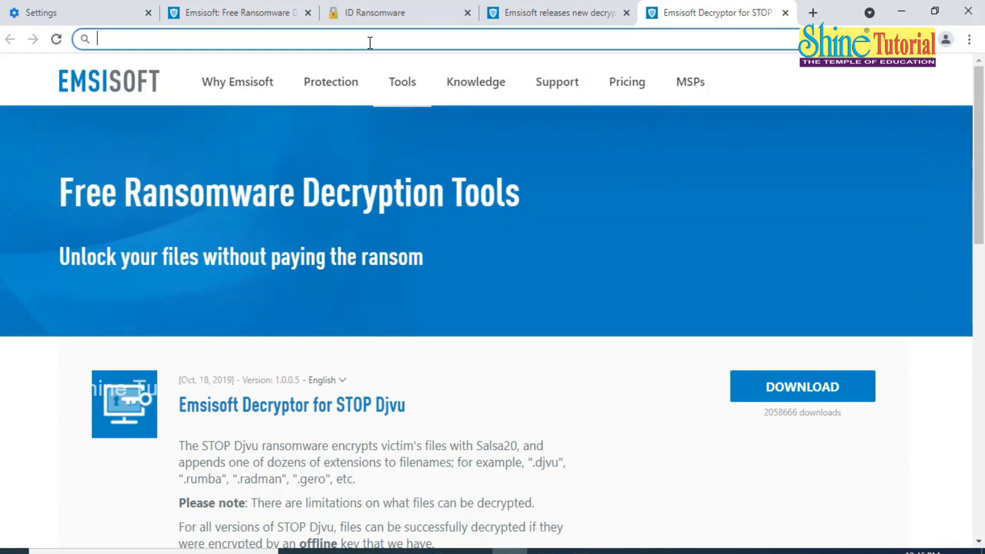
type("w")
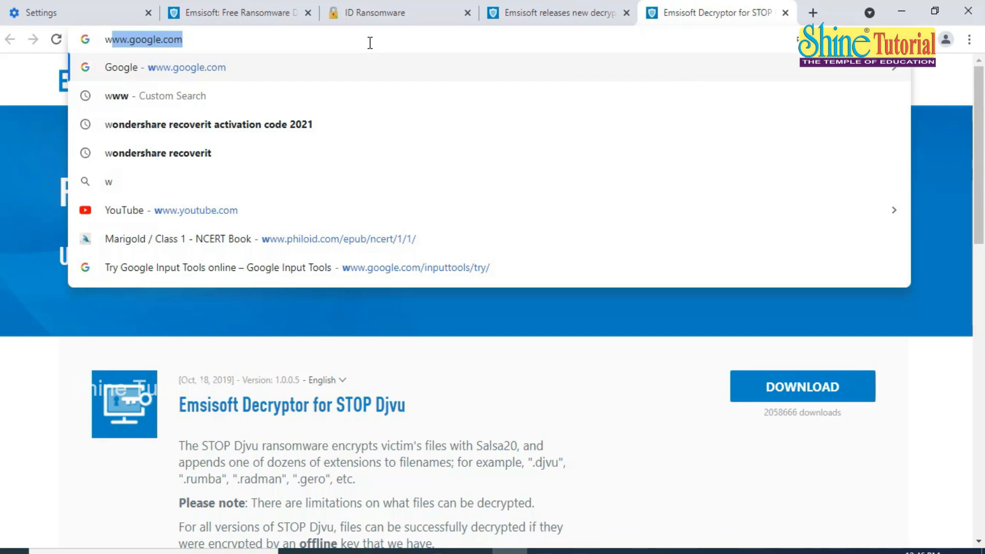
type("xpol")
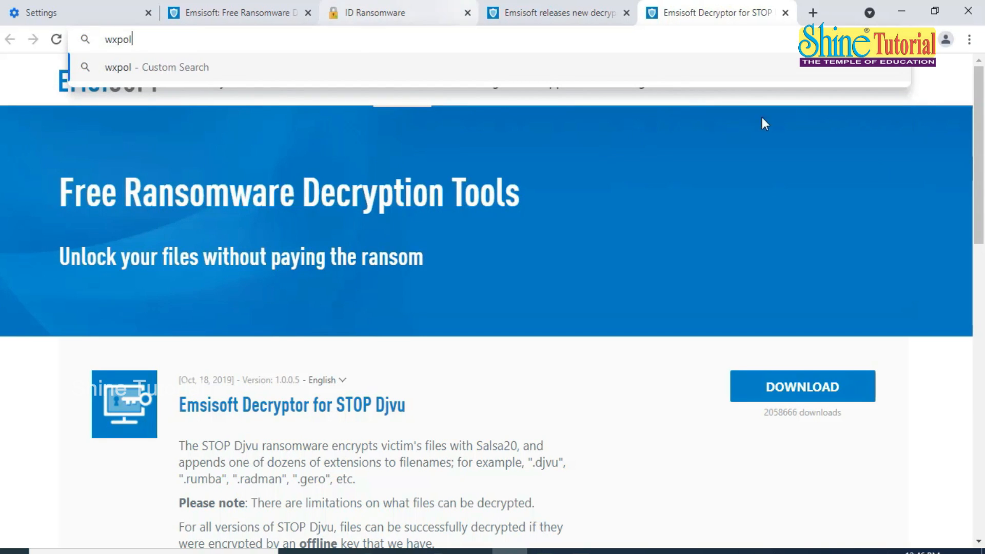
- Open the browser's download list, find the ShadowExplorer installers and run ShadowExplorer-0.9-setup (3).exe
left_click(968, 39)
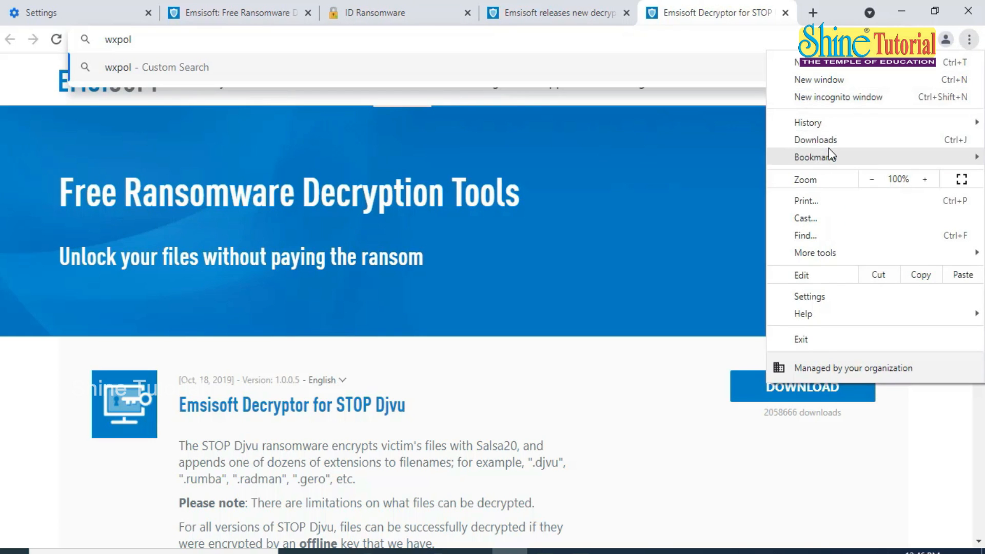
left_click(815, 140)
scroll(466, 362, "down", 3)
scroll(465, 362, "down", 3)
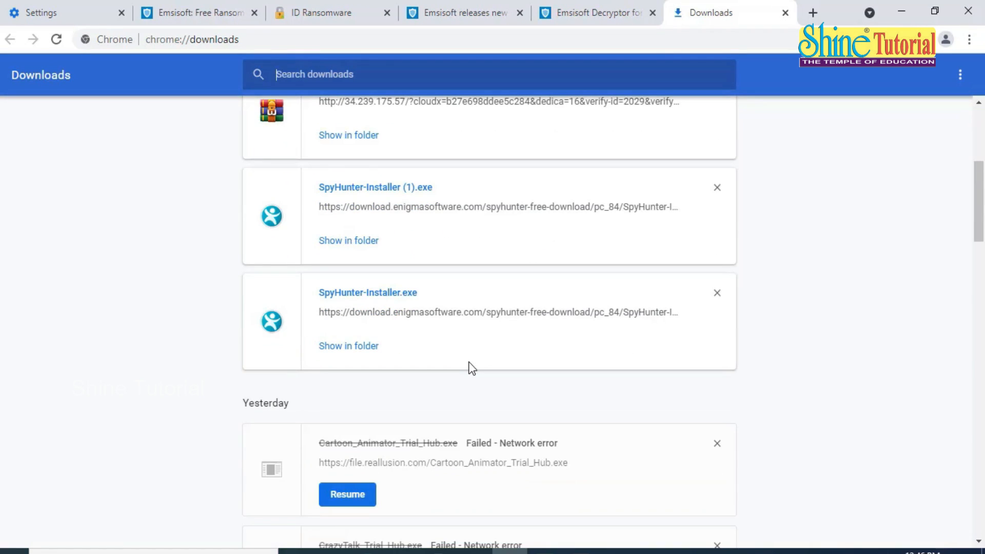
scroll(472, 368, "down", 8)
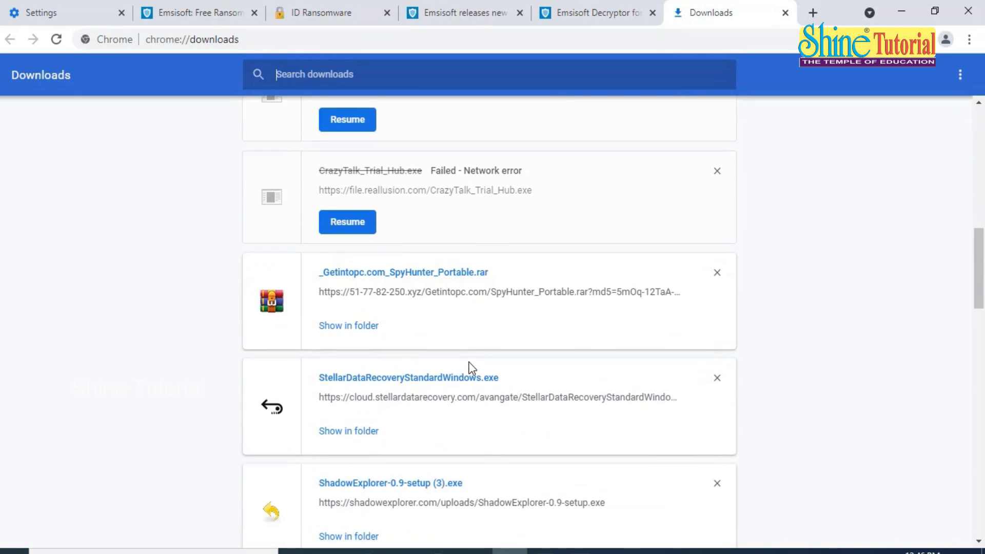
scroll(472, 368, "down", 5)
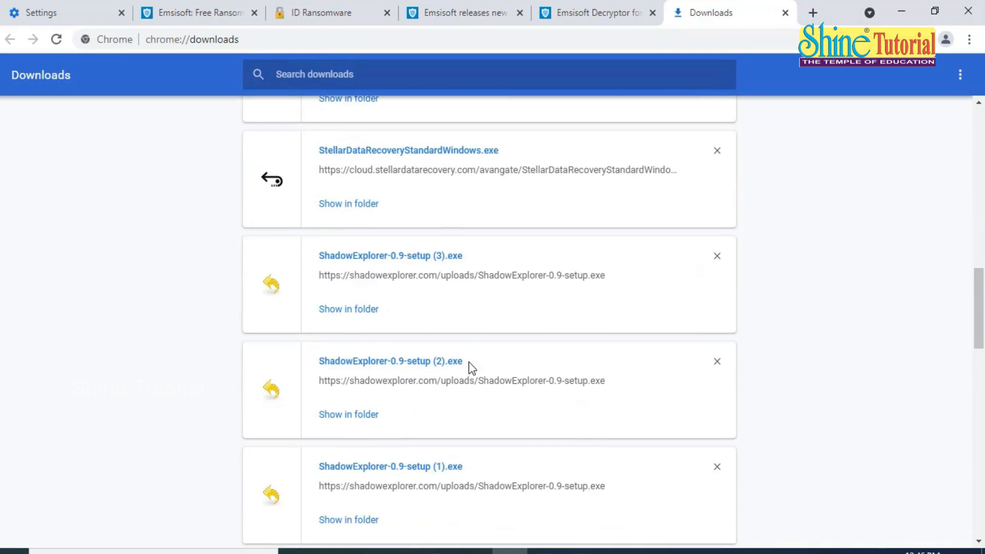
left_click(356, 256)
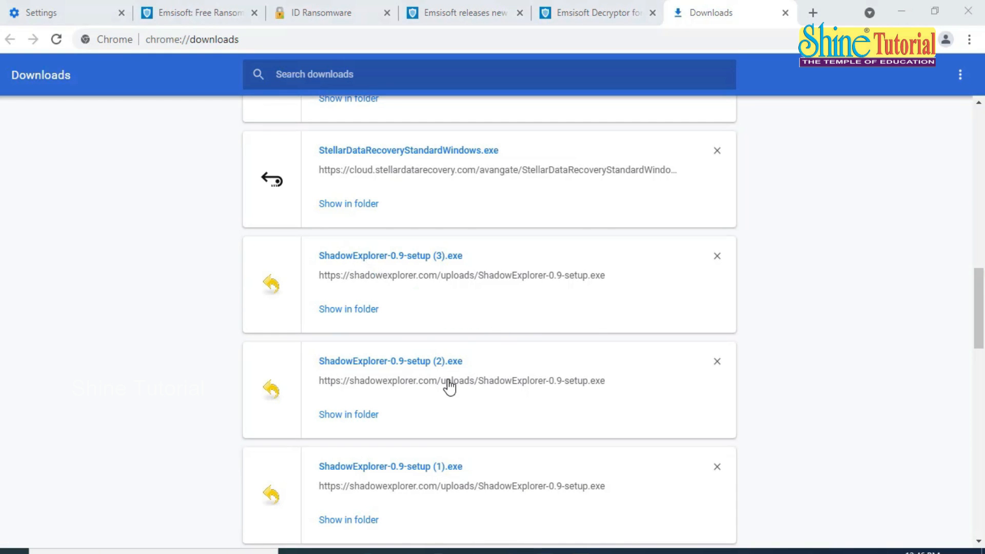
- Proceed with the required .NET Framework 3.5 installation and accept its Microsoft license terms
left_click(495, 316)
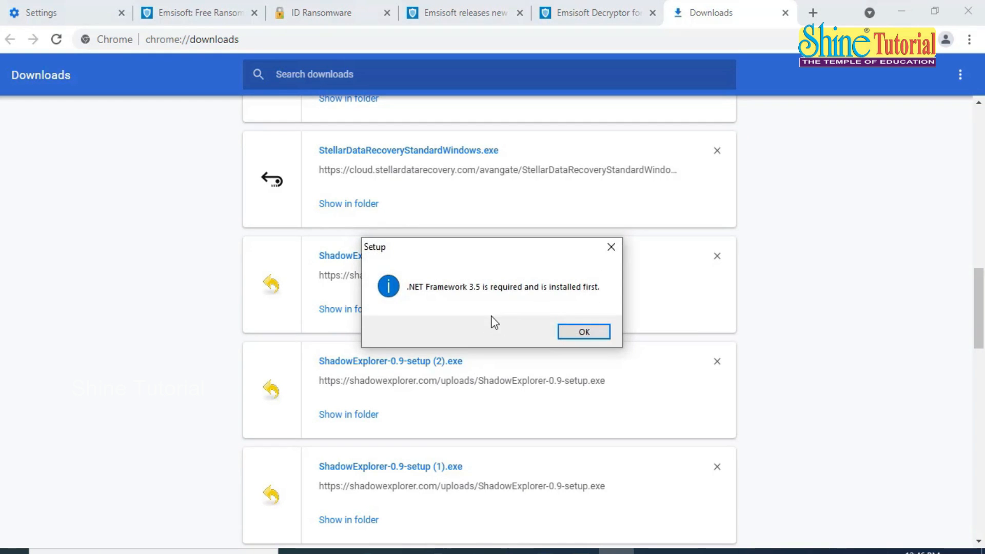
left_click(587, 335)
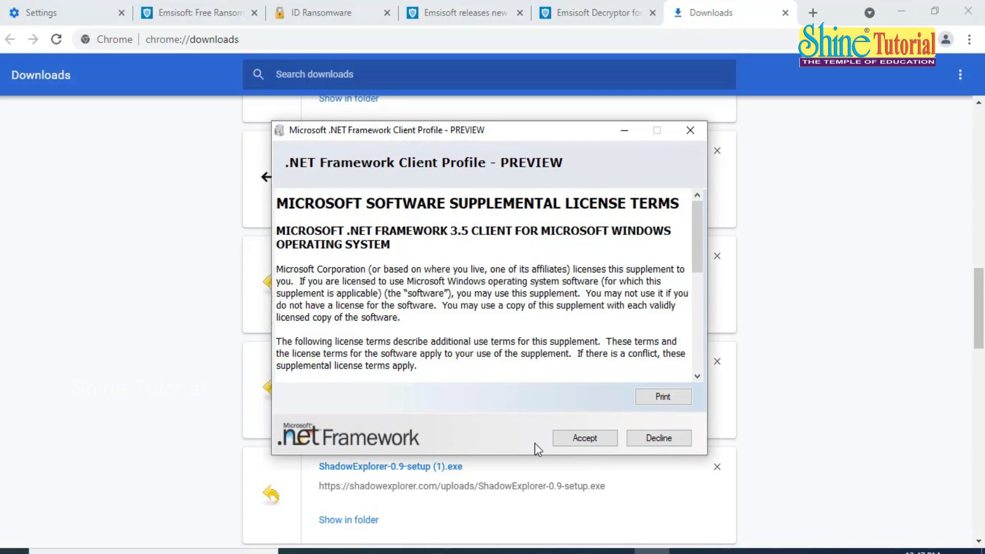
left_click(585, 438)
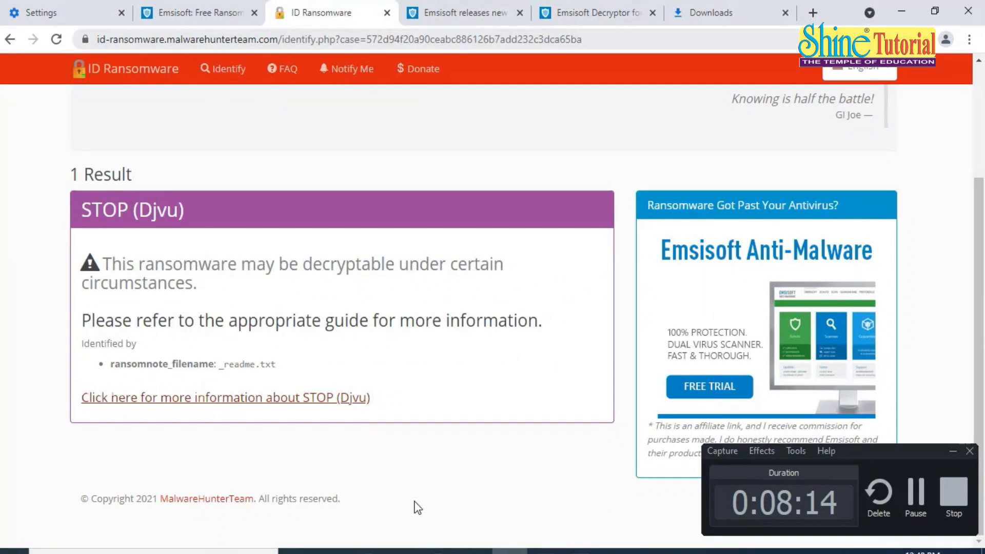
- Revisit the open Emsisoft pages and look through the ransomware decryption tools page, including its recovery process and upload form
left_click(464, 12)
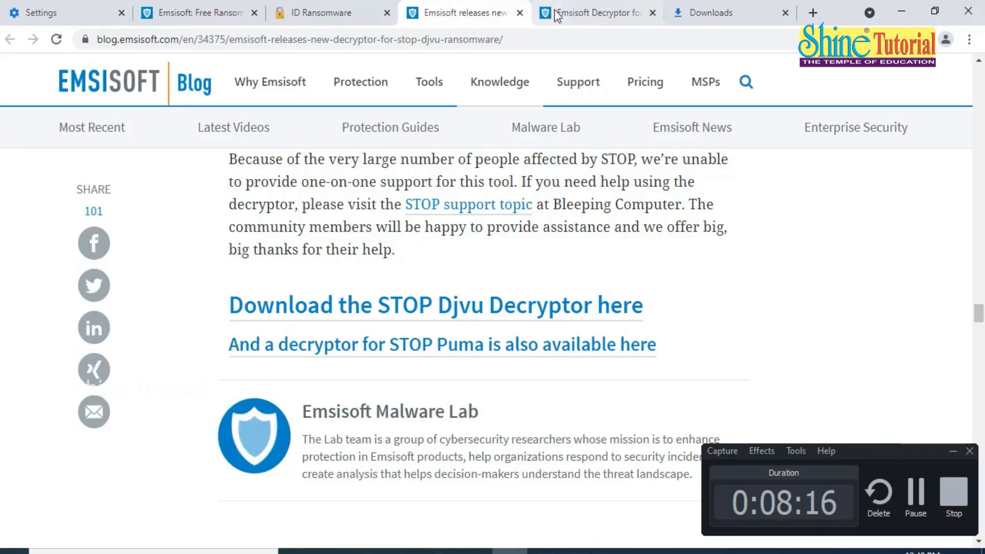
left_click(589, 13)
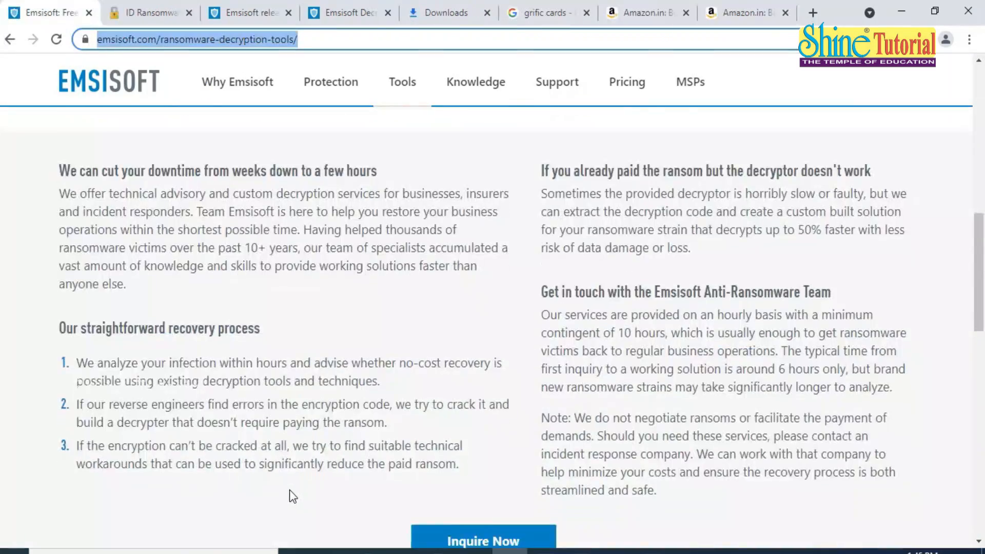
scroll(289, 489, "down", 5)
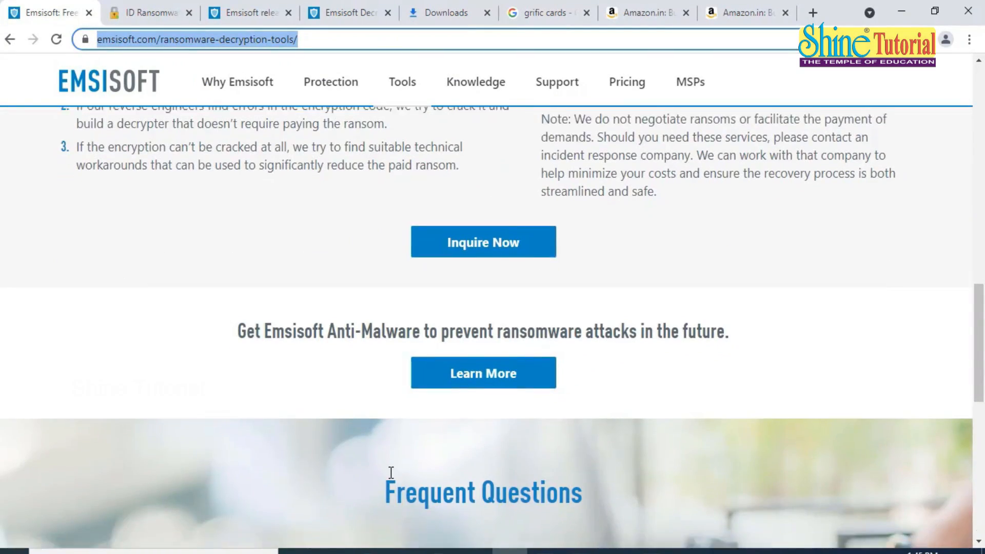
scroll(396, 475, "down", 4)
scroll(395, 476, "down", 3)
scroll(398, 475, "up", 15)
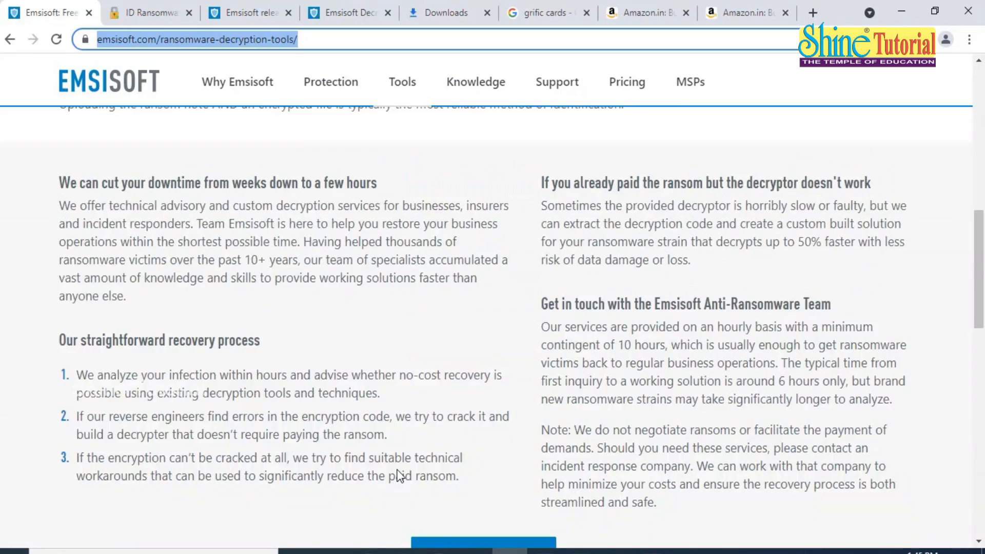
scroll(401, 471, "down", 1)
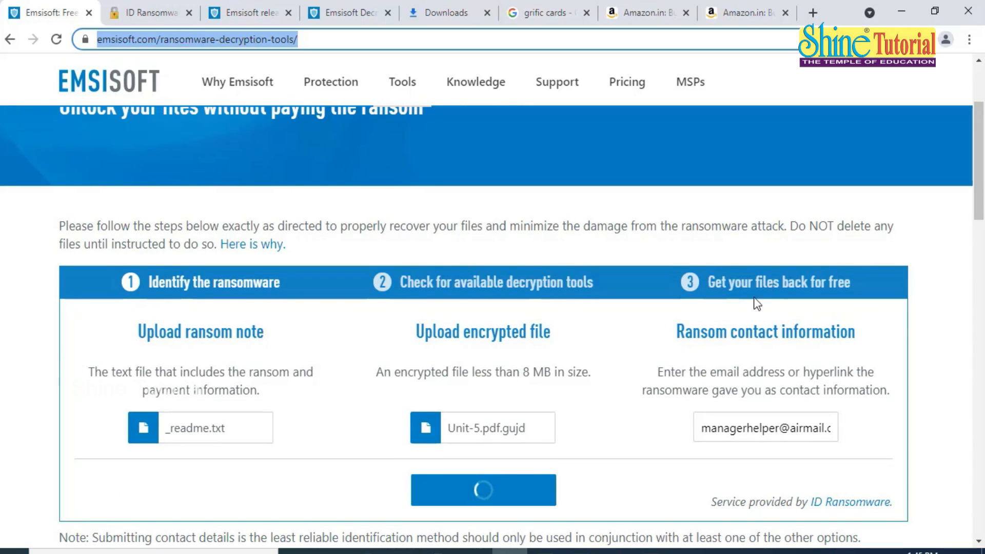
- Check the extensions installed in the browser, then close the extensions page
left_click(968, 40)
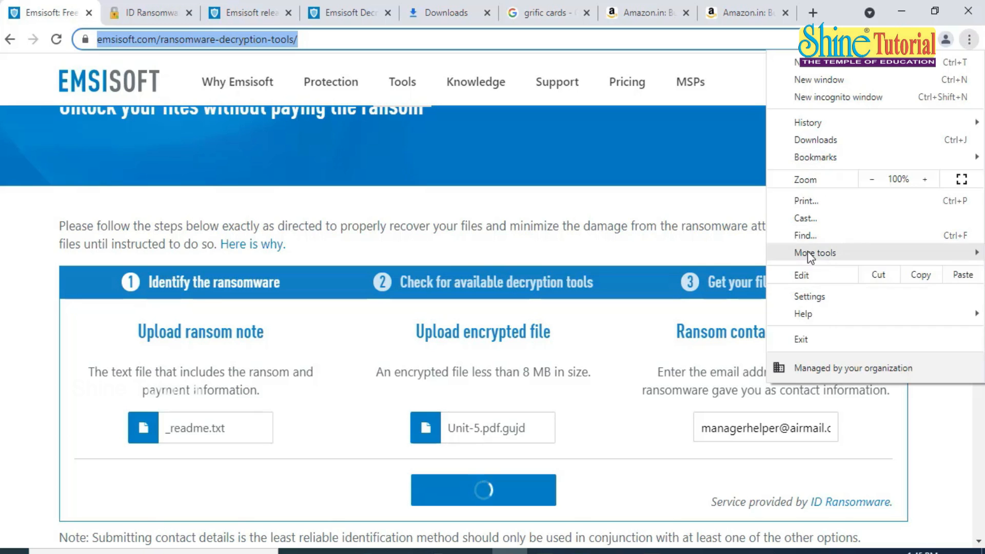
mouse_move(814, 253)
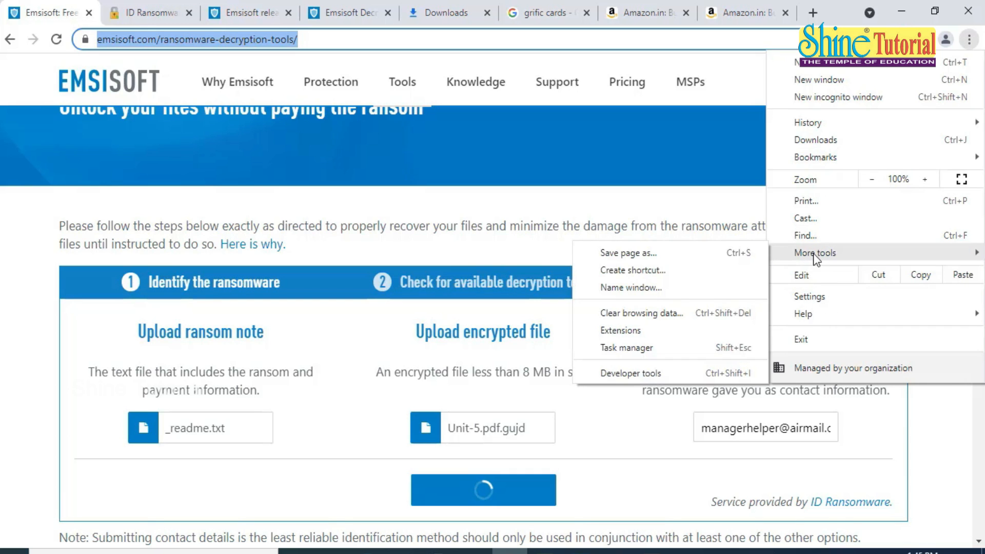
left_click(632, 331)
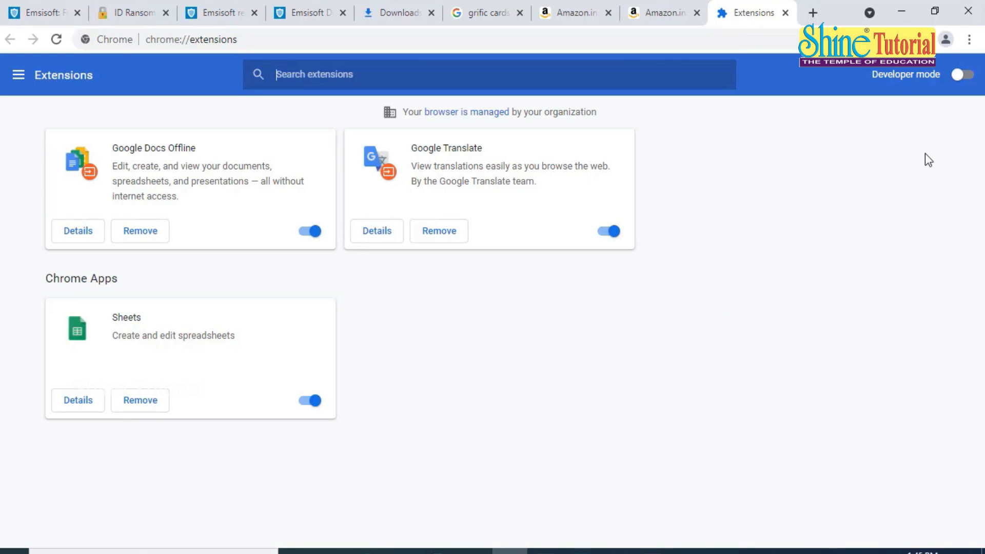
left_click(785, 13)
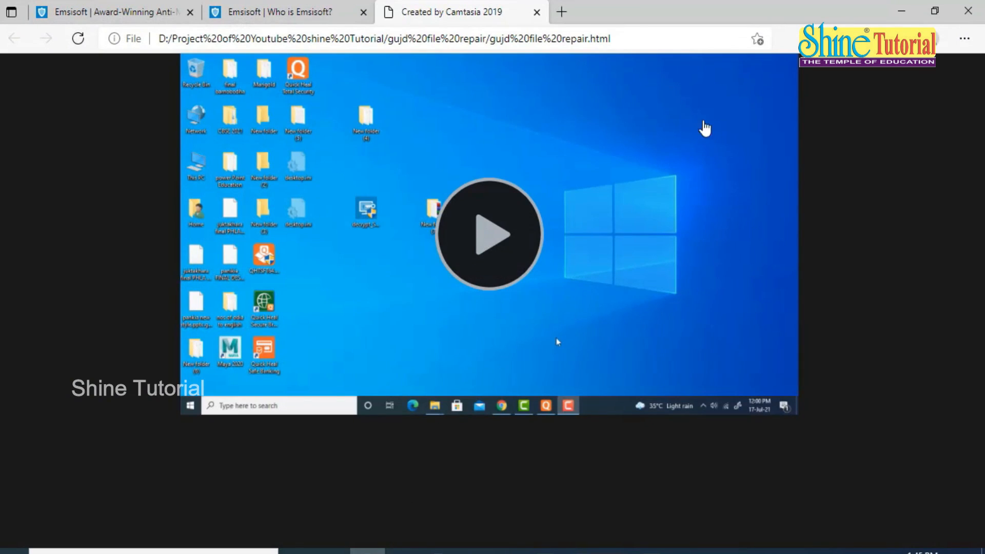
- Reopen the browser's extensions page and disable the zRankSecure extension
left_click(288, 15)
left_click(958, 44)
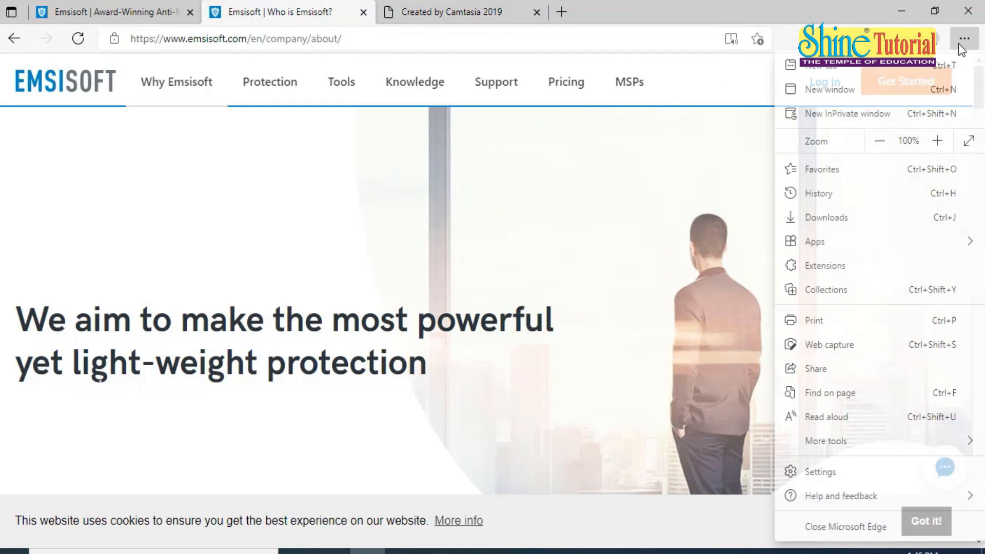
left_click(838, 271)
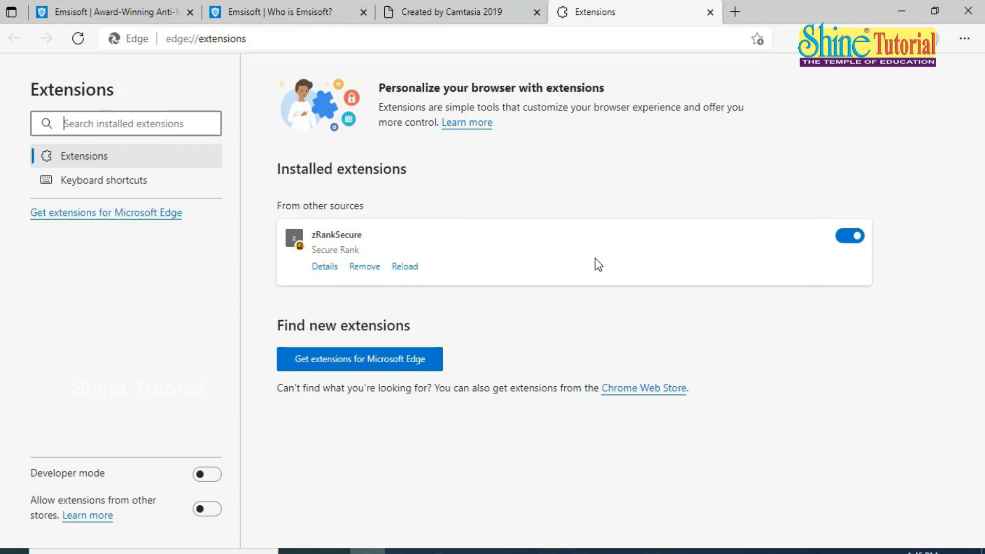
left_click(839, 239)
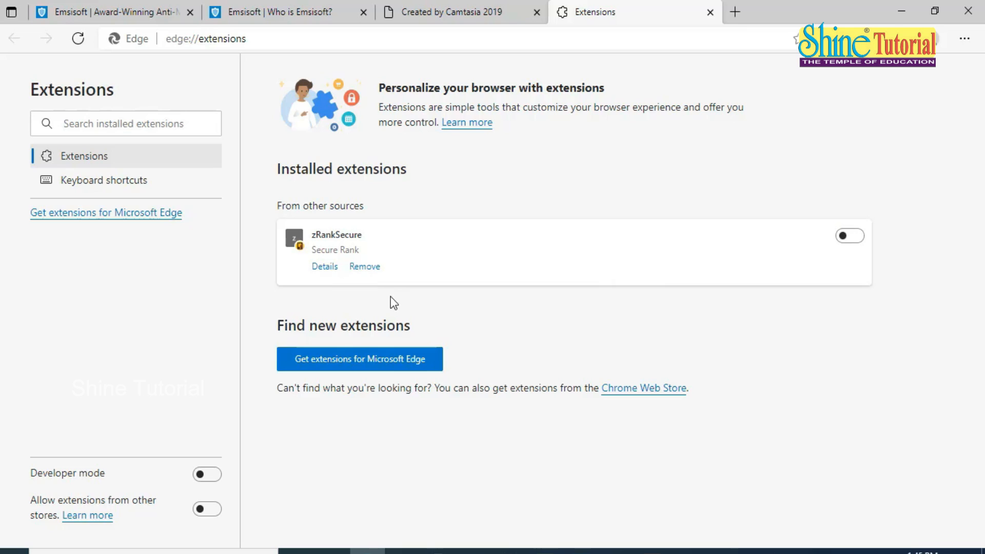
left_click(844, 240)
left_click(842, 240)
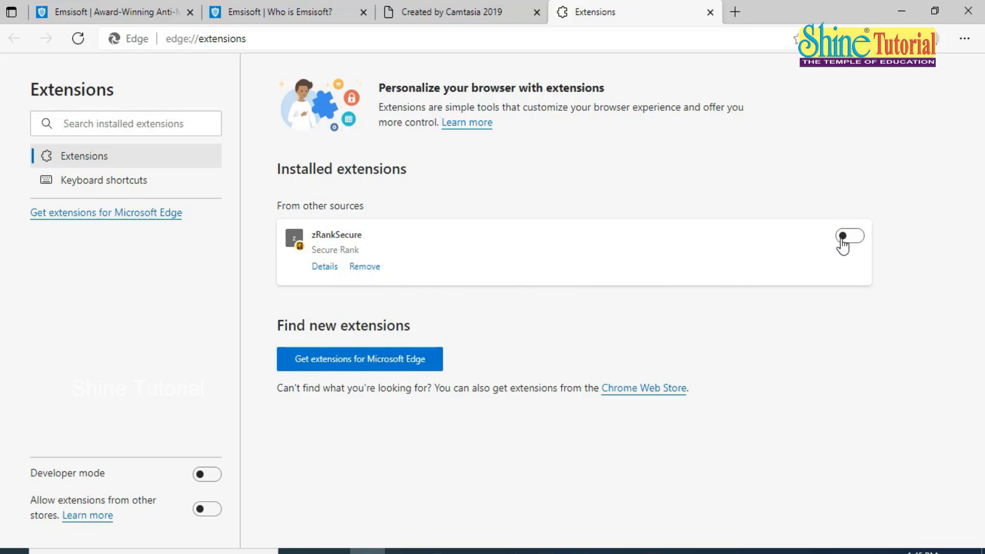
- View the details of the zRankSecure extension, then enable developer mode and allow extensions from other stores
left_click(325, 268)
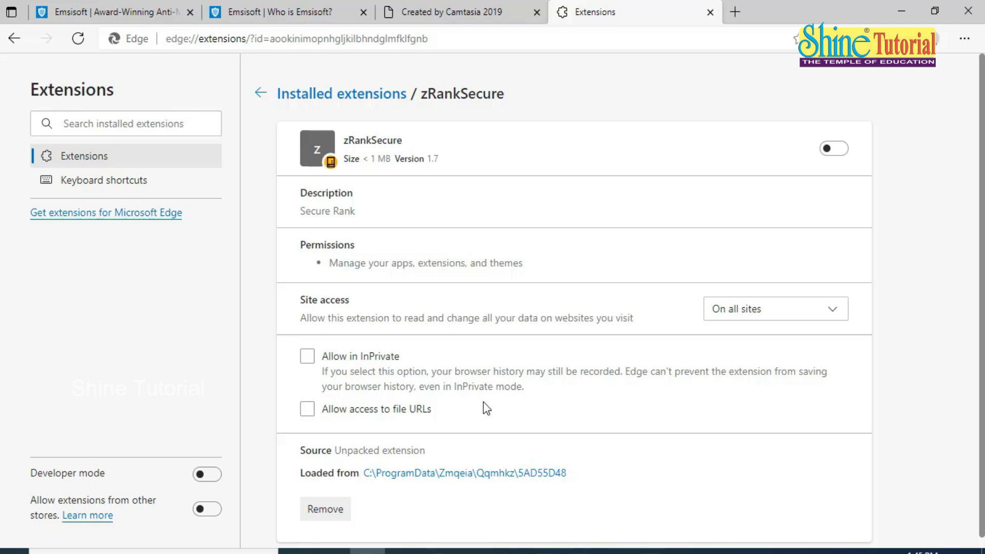
scroll(482, 408, "down", 1)
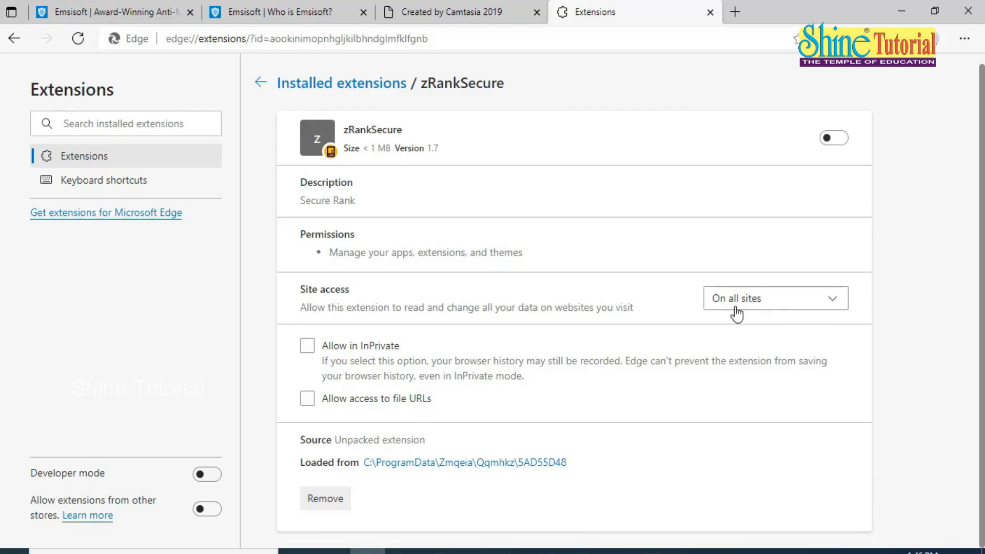
left_click_drag(448, 147, 404, 128)
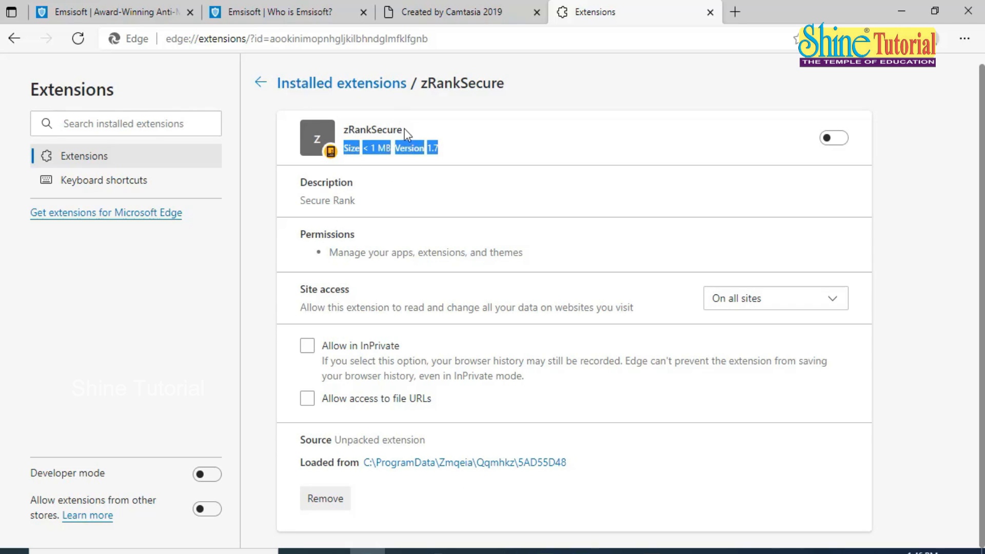
left_click(476, 144)
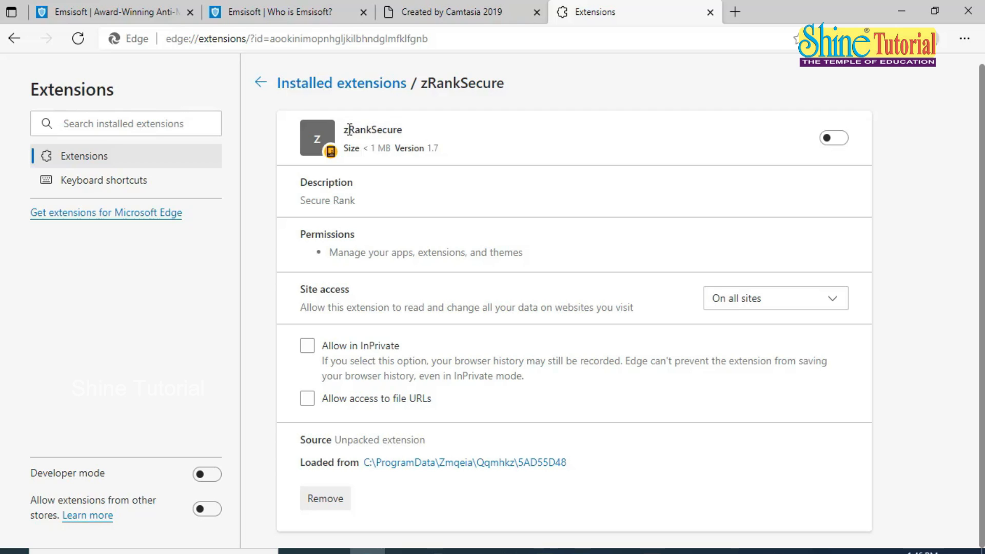
left_click(212, 475)
left_click(212, 510)
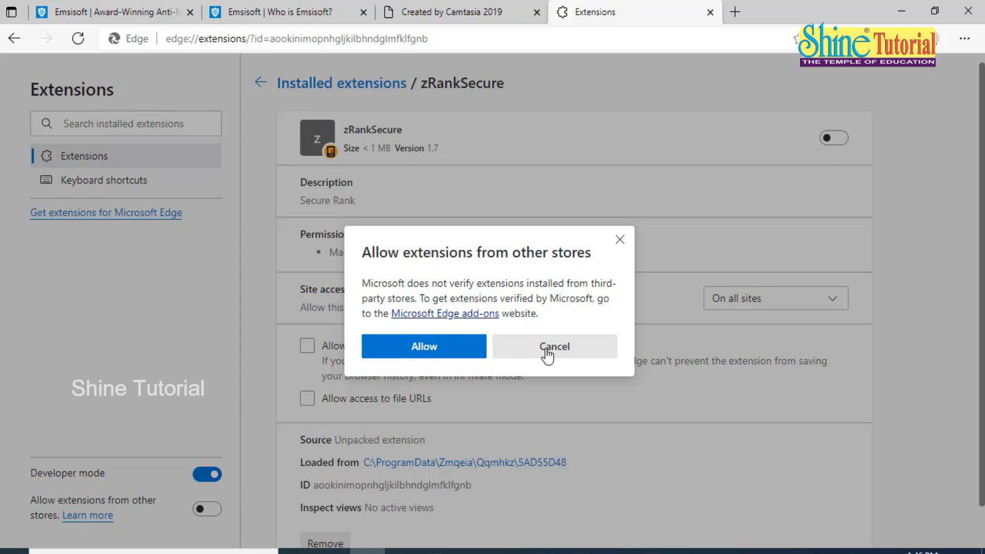
left_click(456, 353)
- Open the folder zRankSecure is loaded from and delete its parent Zmqeia folder in C:\ProgramData
scroll(442, 470, "down", 1)
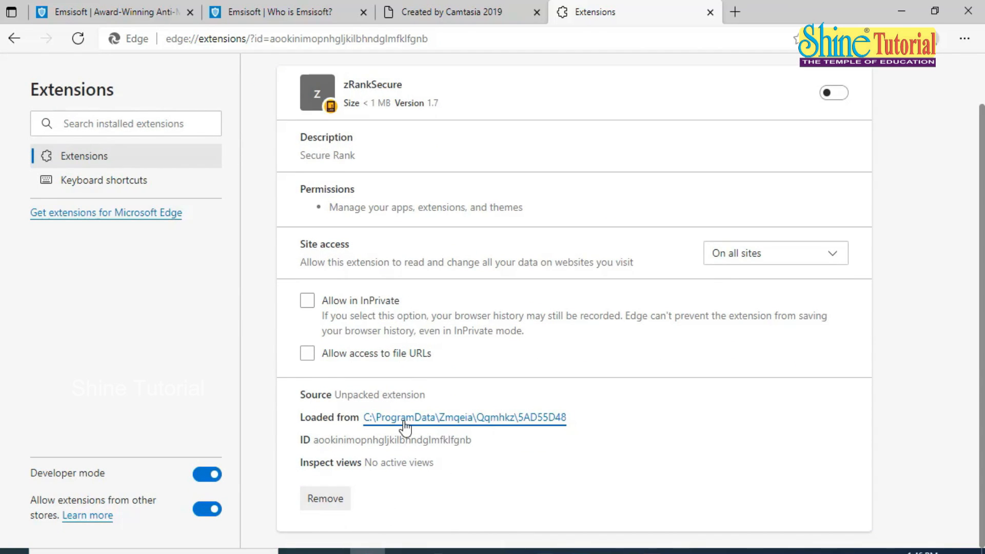
right_click(488, 421)
left_click(472, 425)
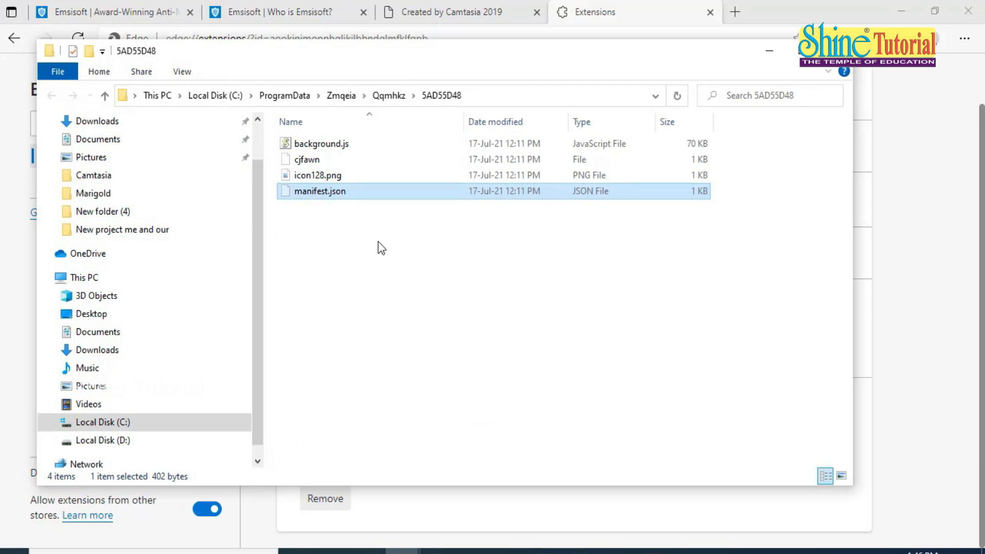
left_click(377, 241)
left_click(294, 96)
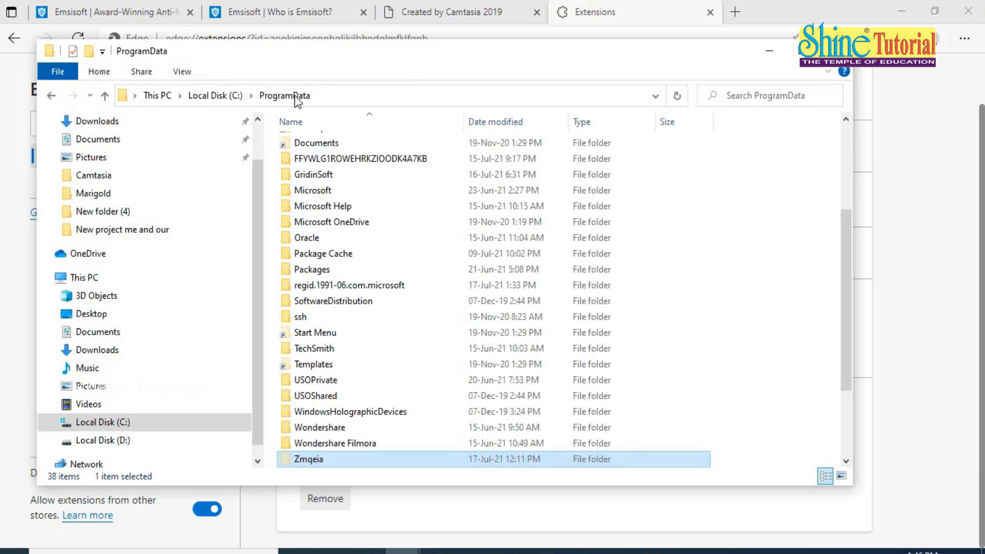
right_click(317, 461)
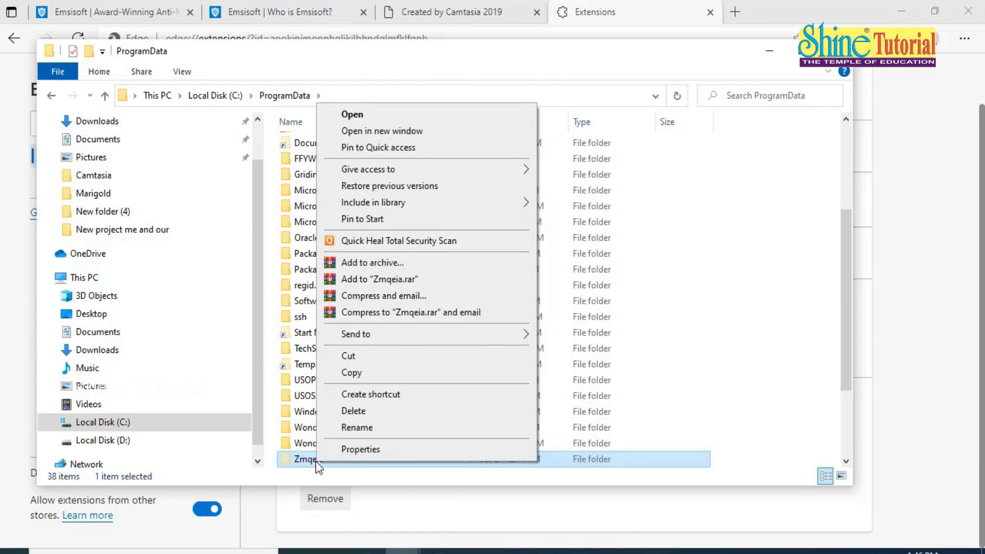
left_click(360, 411)
- Return to the browser and remove the zRankSecure extension
left_click(426, 513)
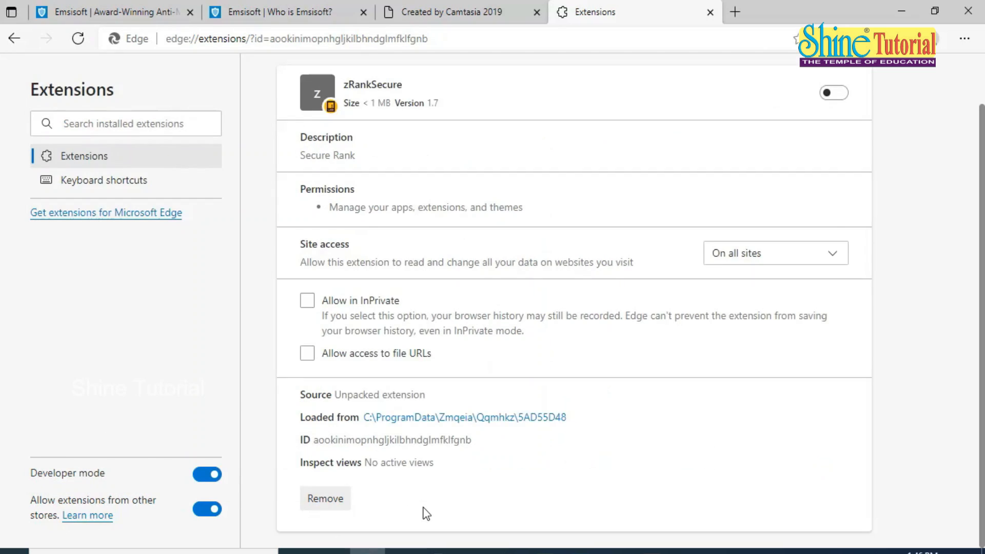
left_click(325, 503)
left_click(541, 122)
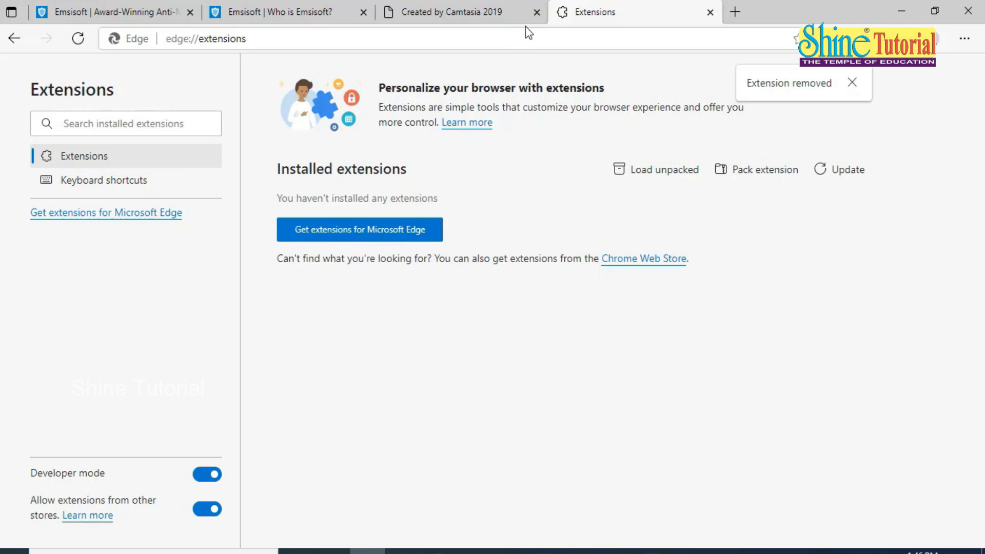
- Minimize the open windows and permanently delete the Zmqeia folder from the Recycle Bin
left_click(908, 16)
left_click(884, 21)
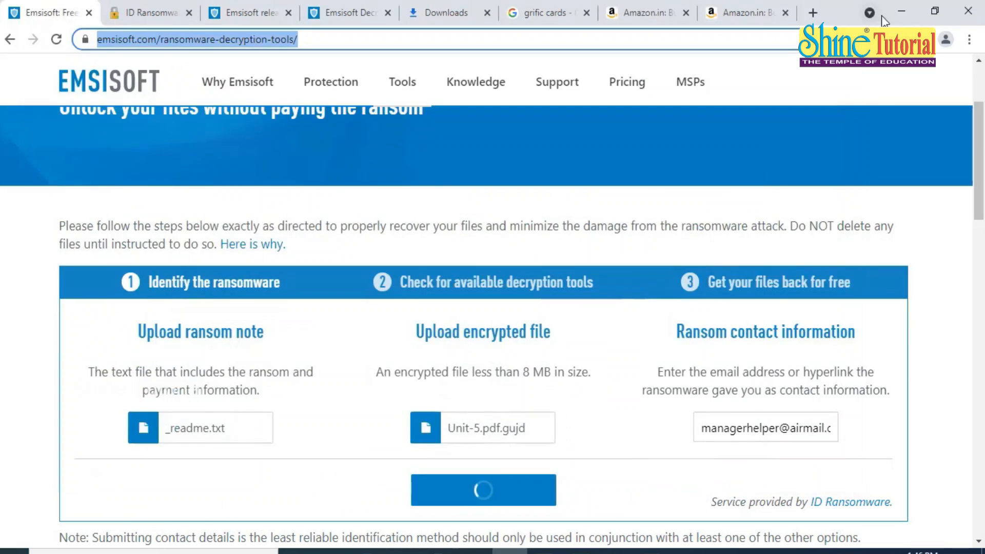
left_click(901, 11)
left_click(762, 29)
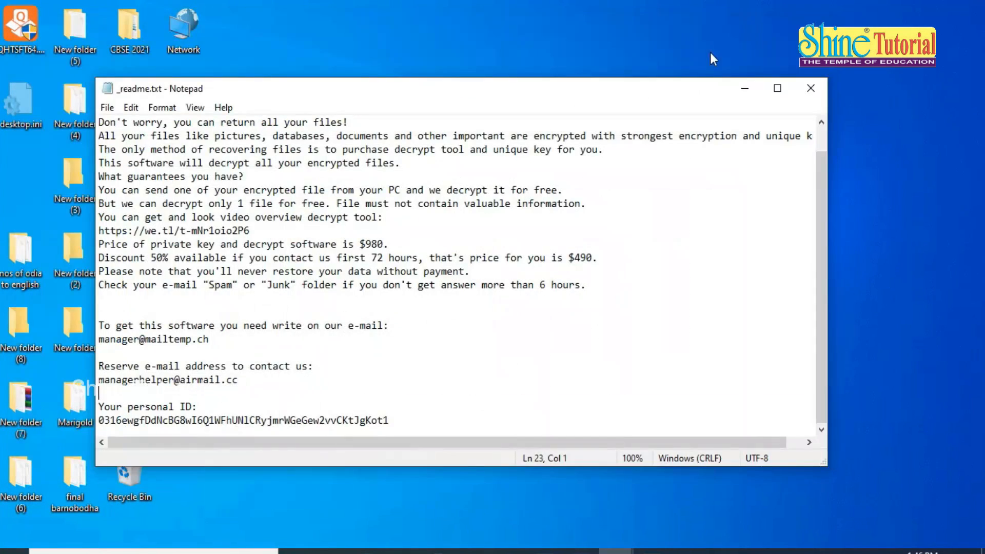
left_click(745, 89)
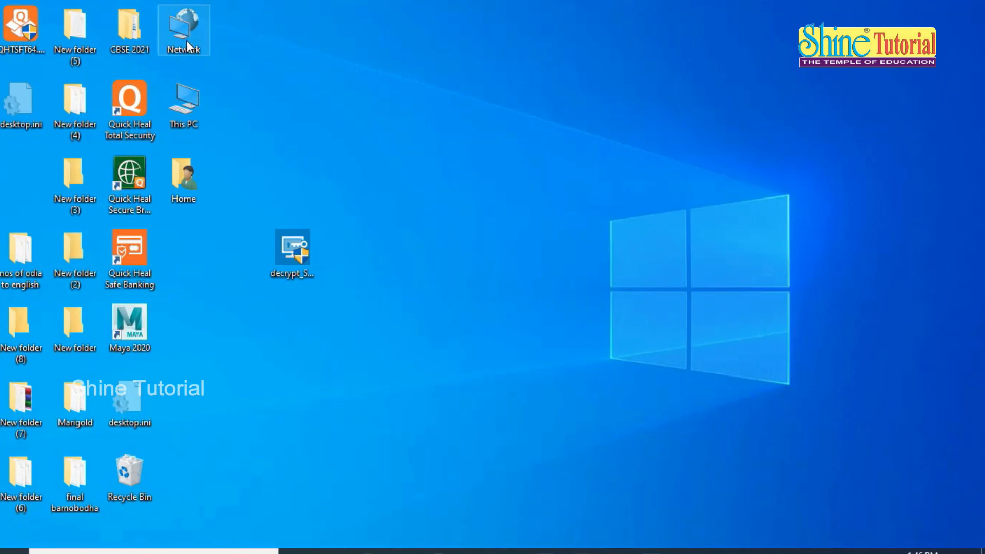
double_click(118, 471)
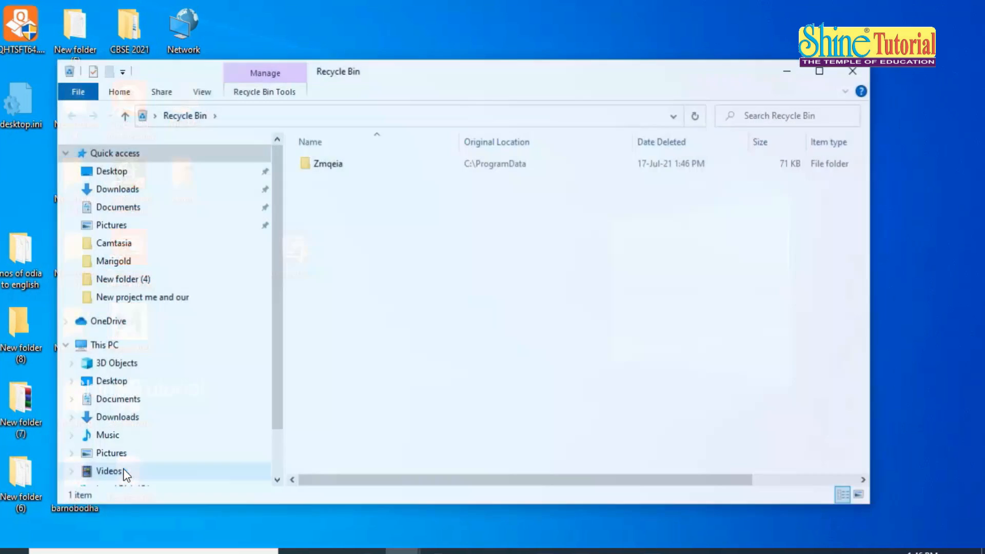
right_click(328, 167)
left_click(352, 218)
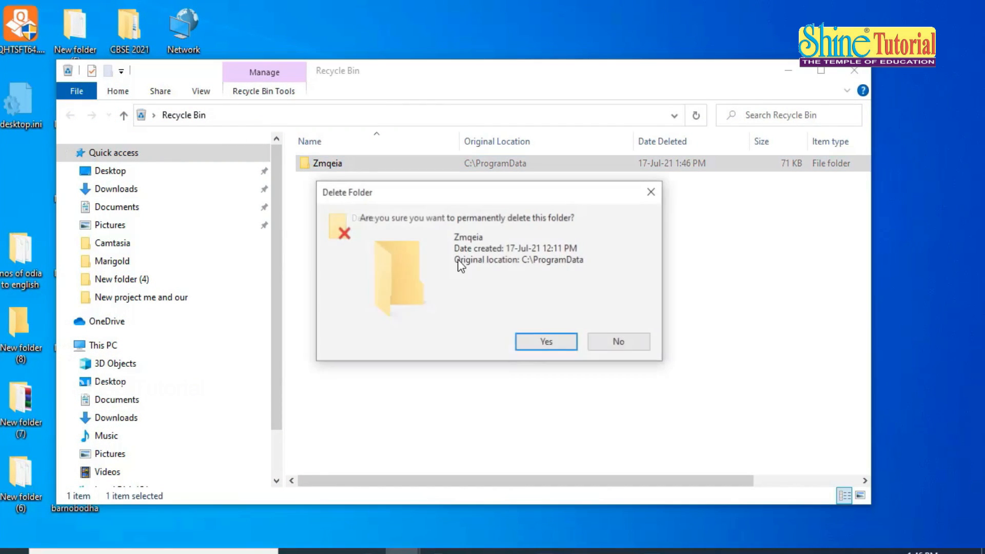
left_click(537, 348)
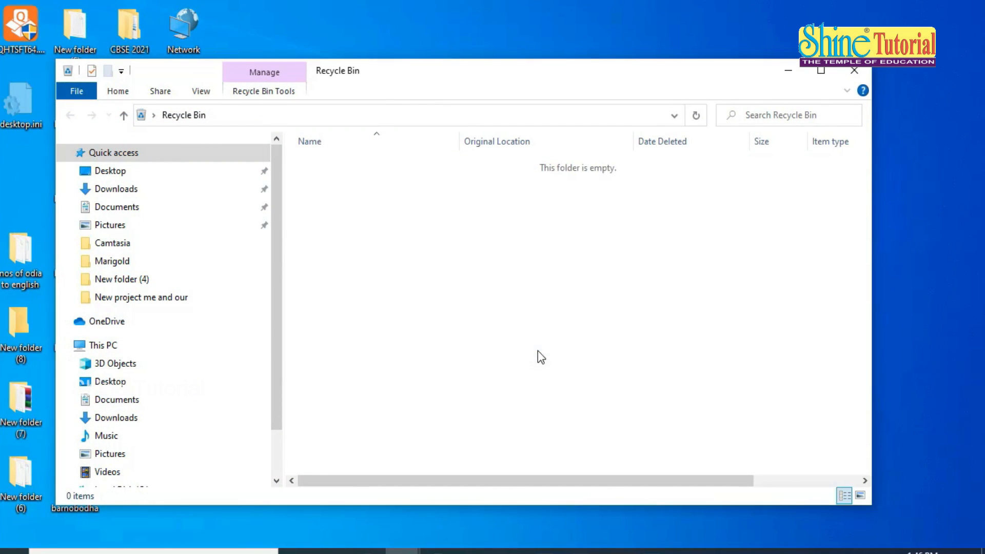
left_click(854, 70)
- Run Emsisoft Decryptor for STOP Djvu on the desktop's New folder (4) instead of the default drives
double_click(294, 264)
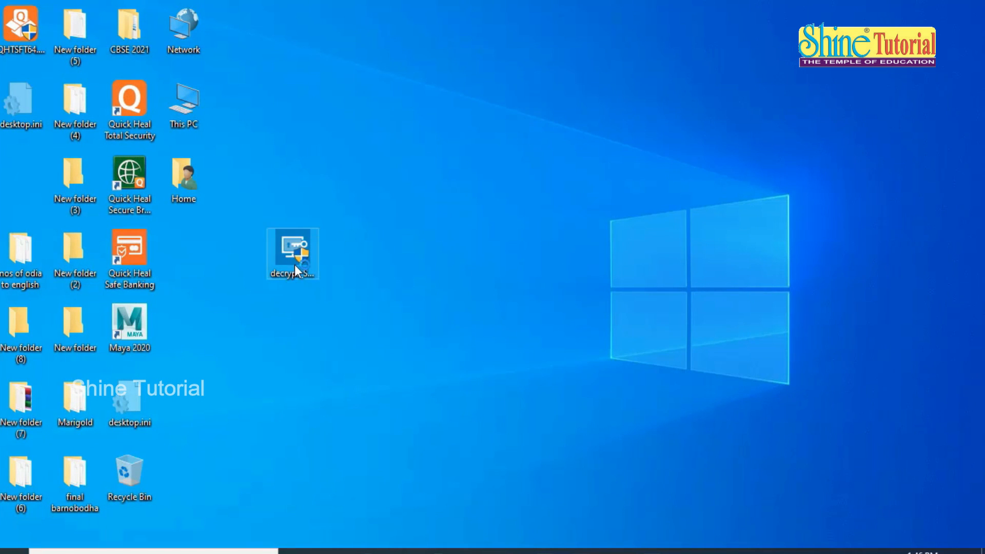
left_click(295, 303)
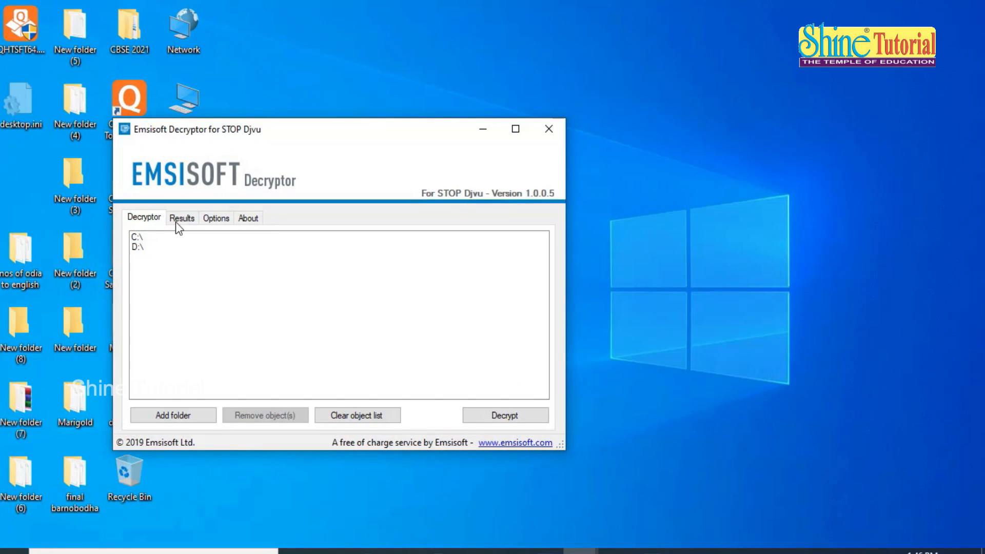
left_click(167, 420)
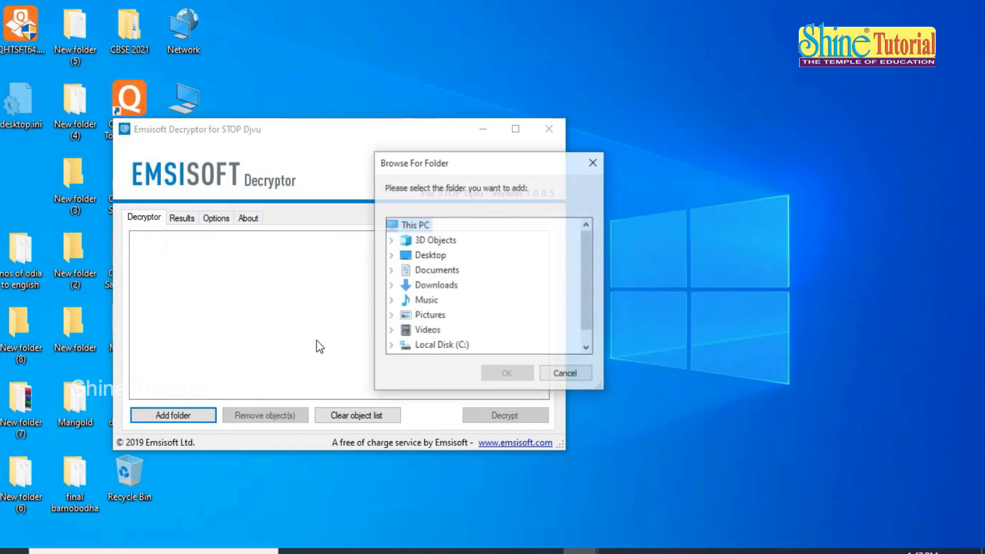
left_click_drag(585, 263, 594, 333)
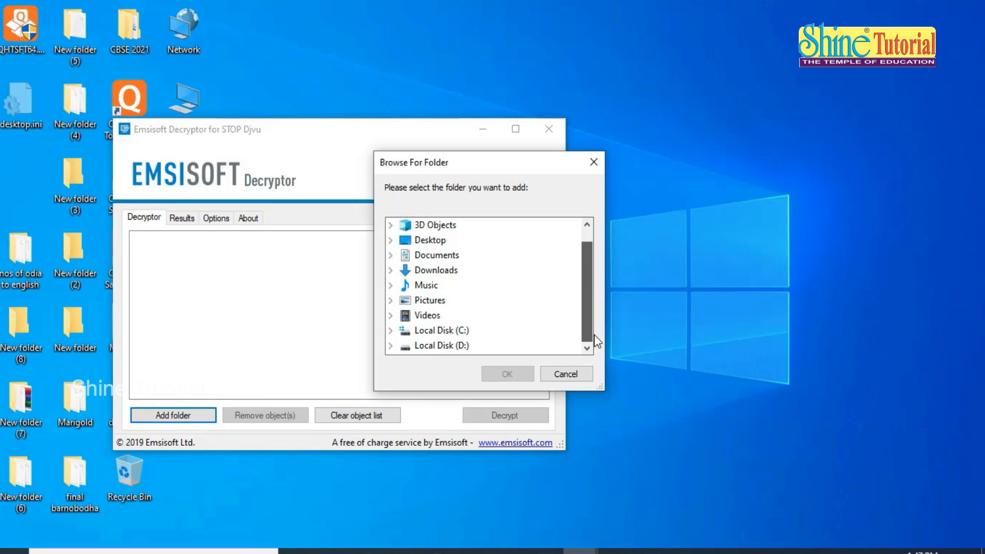
double_click(433, 240)
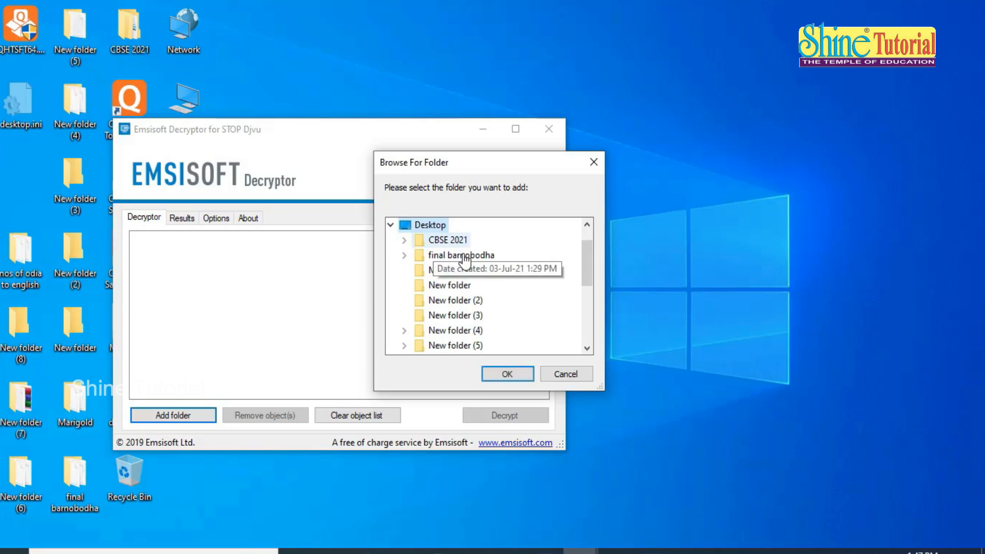
left_click(448, 330)
left_click(508, 374)
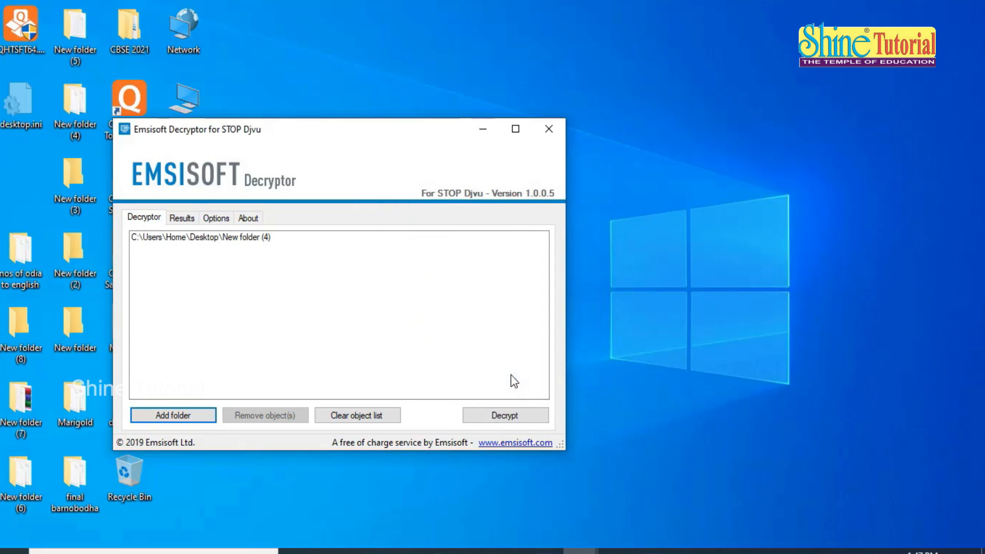
left_click(474, 413)
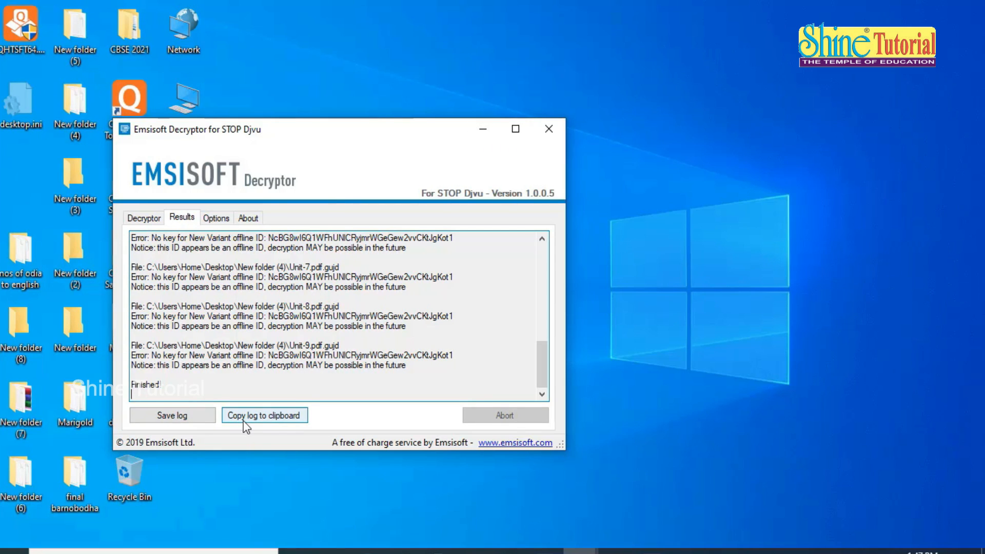
- Save the decryptor's results log as _readme.txt in the desktop's New folder (4), replacing the existing file
left_click(182, 417)
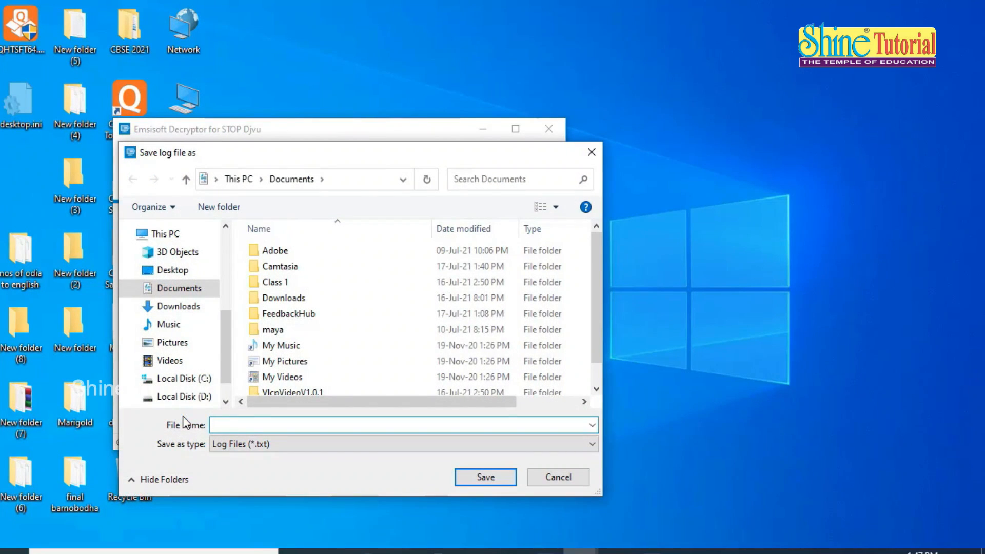
scroll(588, 294, "down", 1)
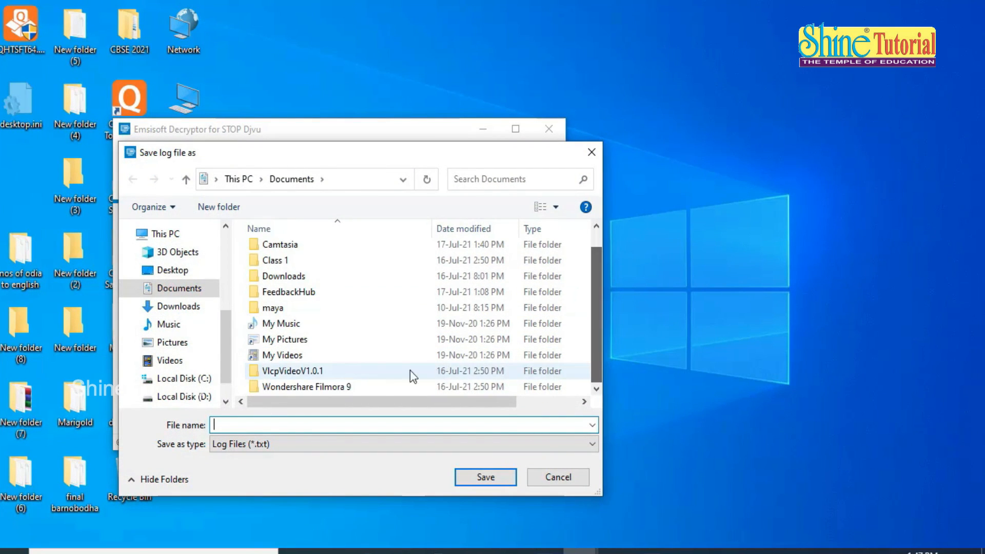
scroll(344, 366, "up", 1)
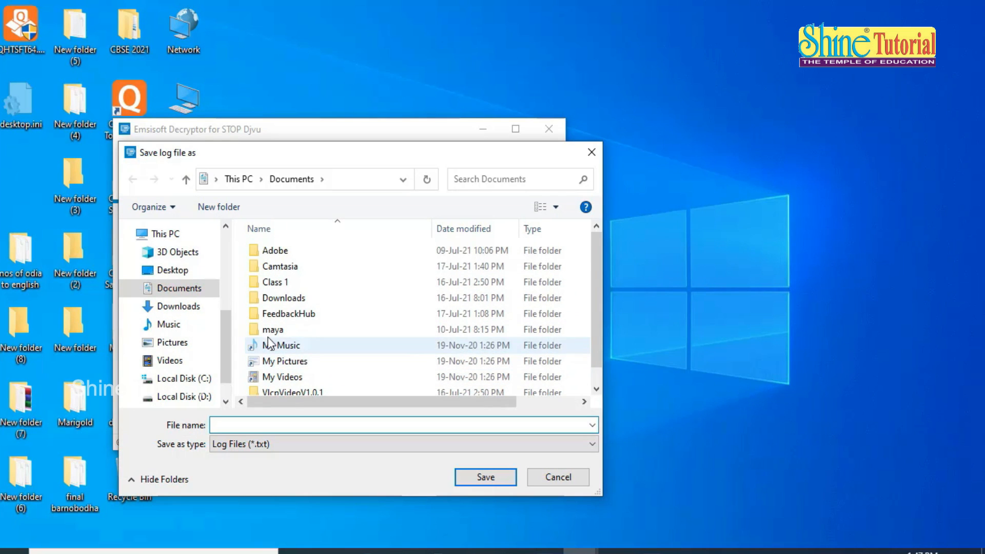
left_click(177, 272)
scroll(424, 381, "down", 1)
left_click(305, 311)
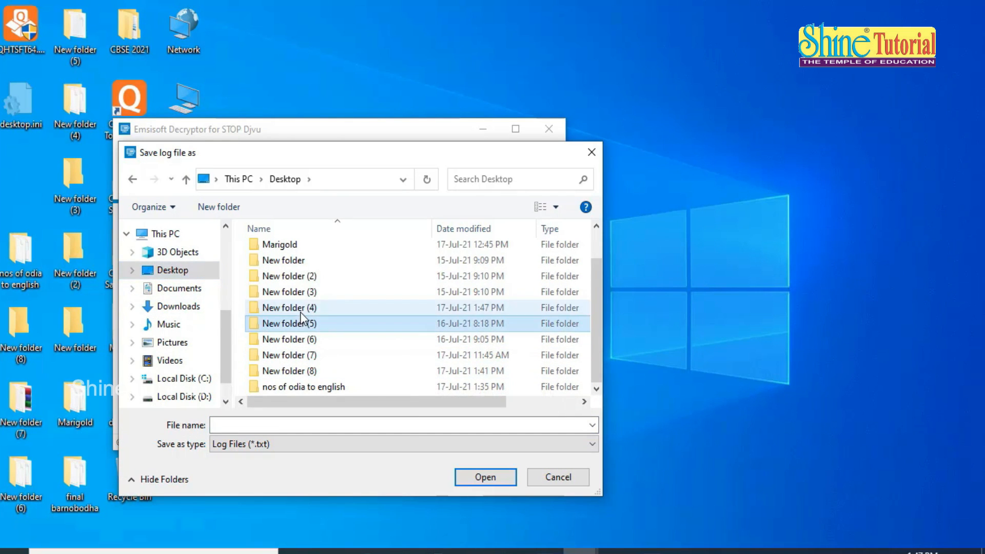
left_click(499, 479)
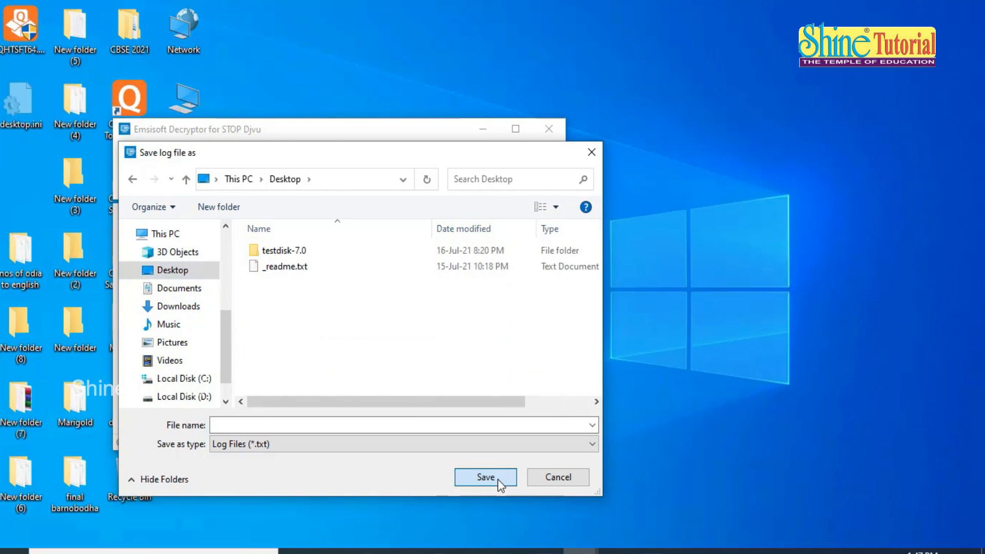
double_click(293, 266)
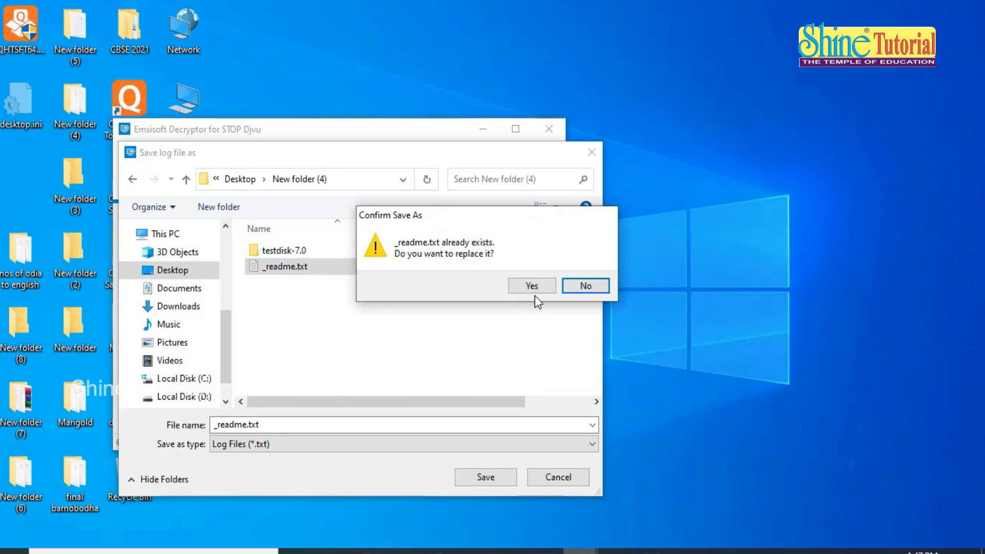
left_click(534, 296)
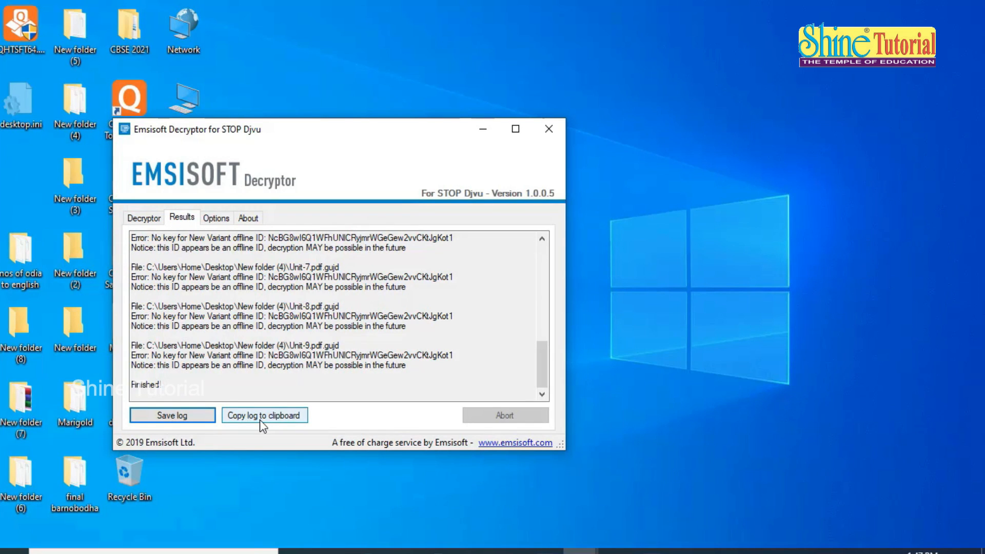
- View the decryptor's About information, return to its object list, and close the decryptor
left_click(248, 217)
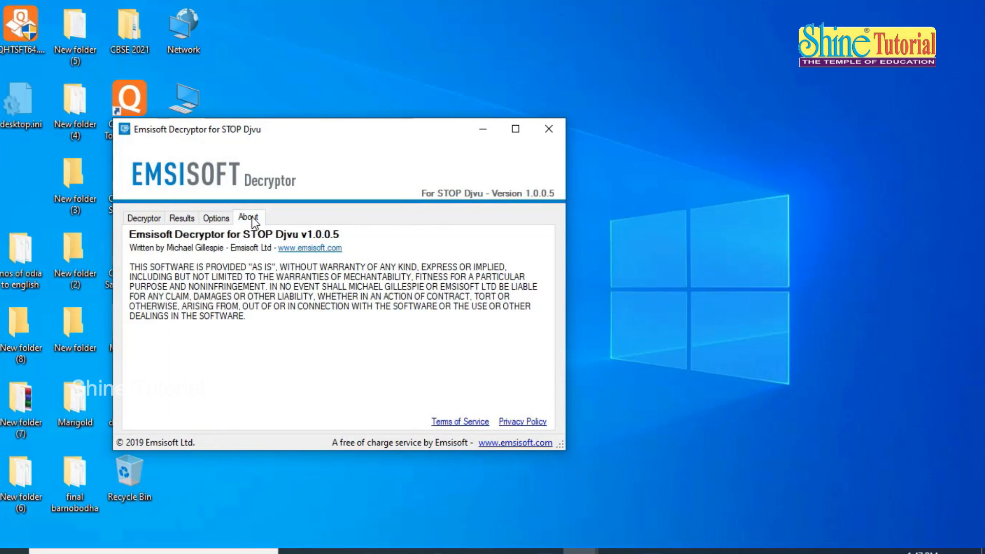
left_click(145, 218)
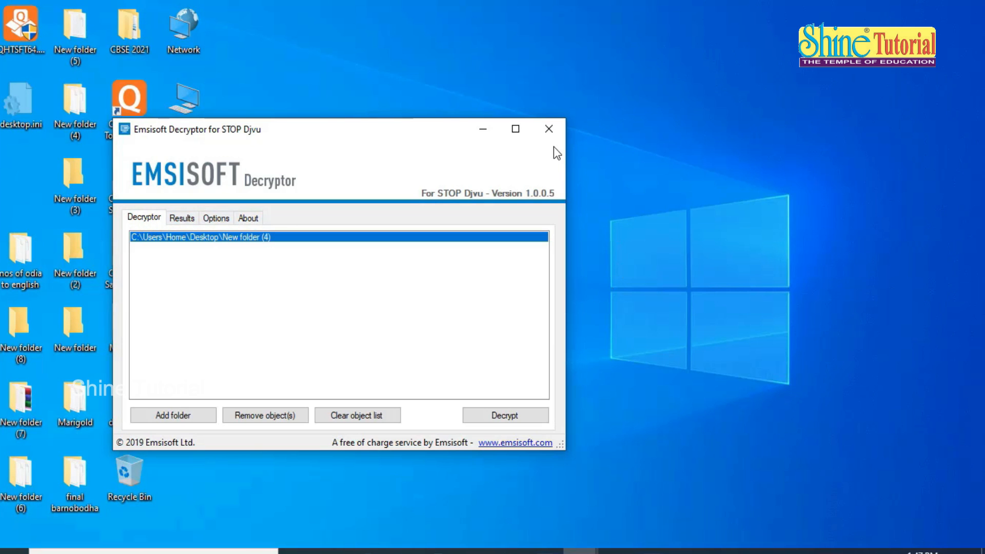
key("alt+F4")
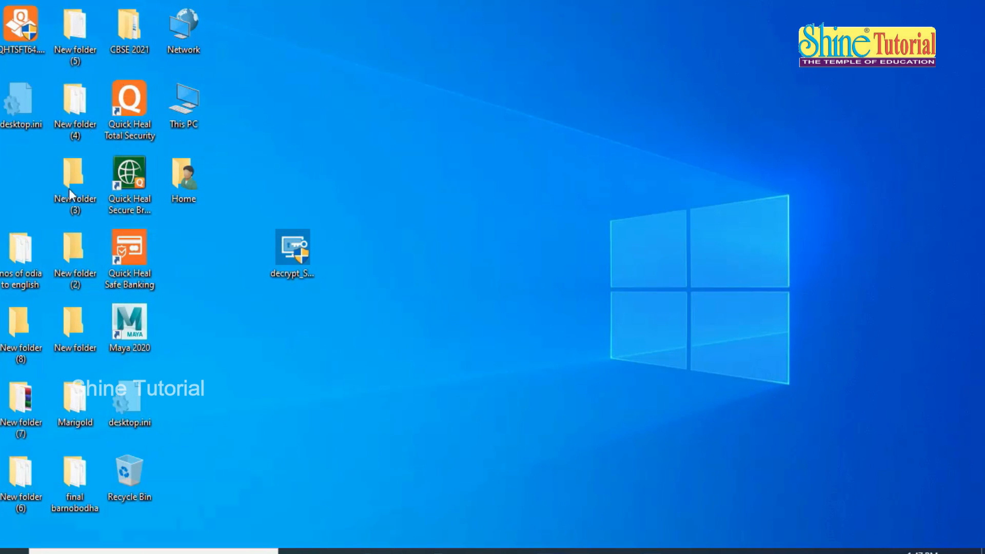
- Try to open and repair the PowerPoint presentation in the desktop's New folder (4), and recheck the folder's files
double_click(72, 128)
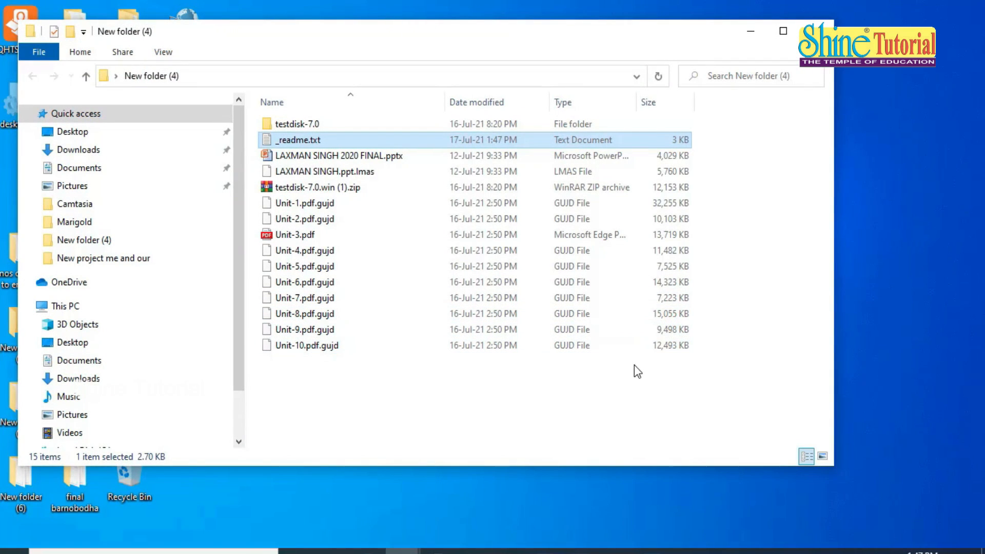
double_click(310, 156)
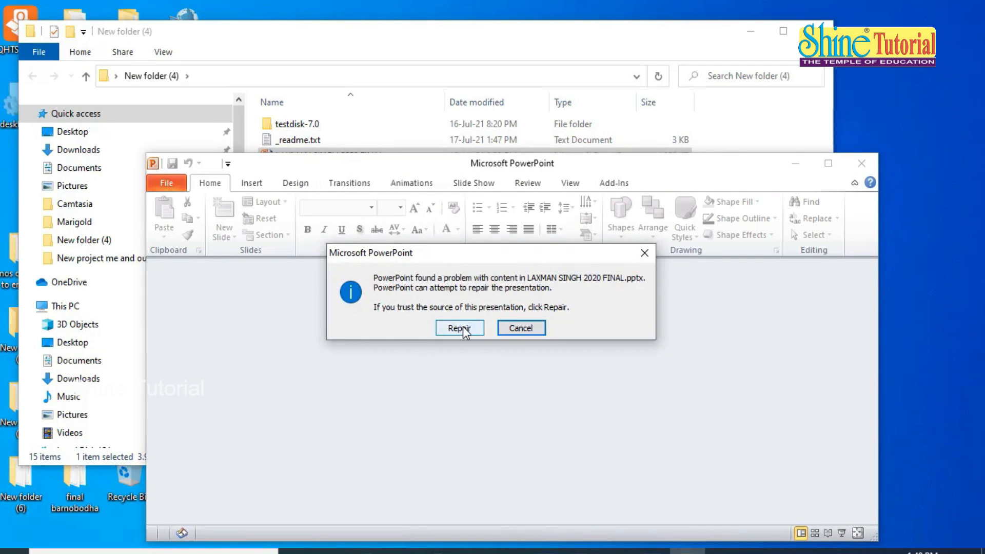
left_click(462, 327)
left_click(492, 332)
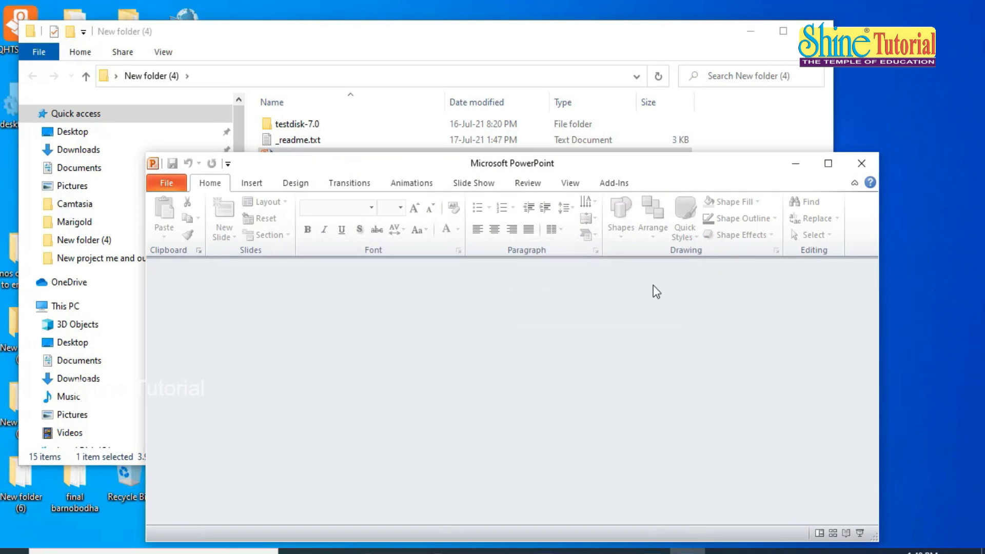
left_click(863, 164)
left_click(817, 31)
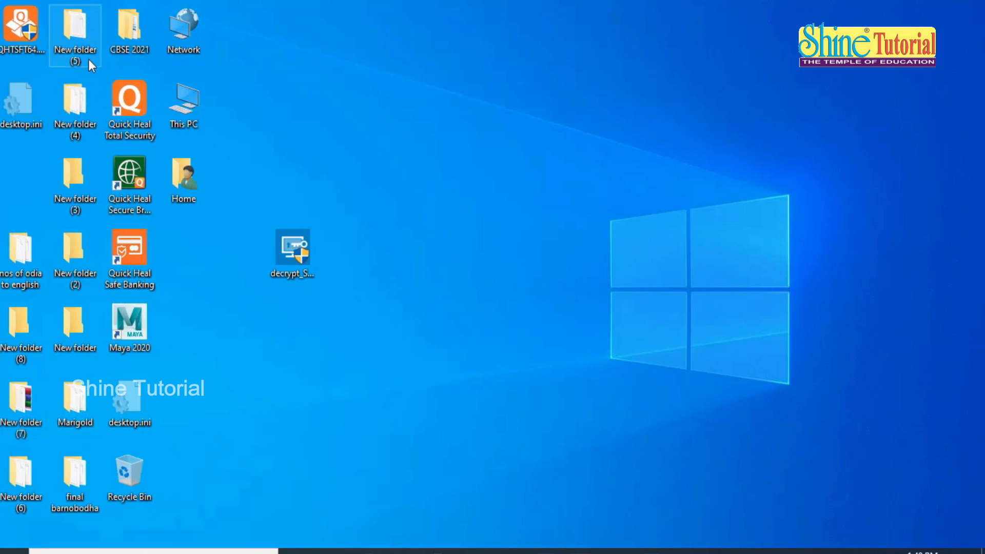
double_click(85, 127)
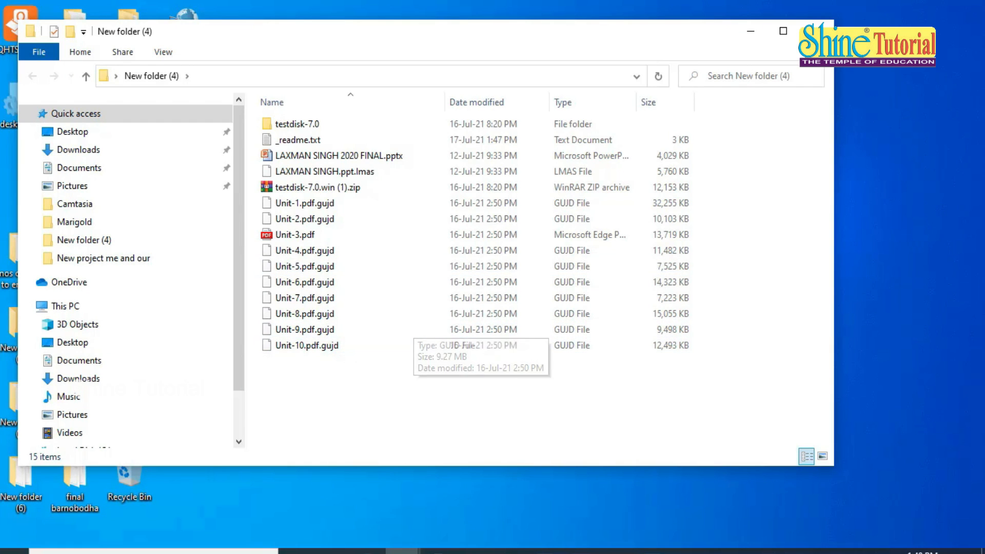
left_click(751, 31)
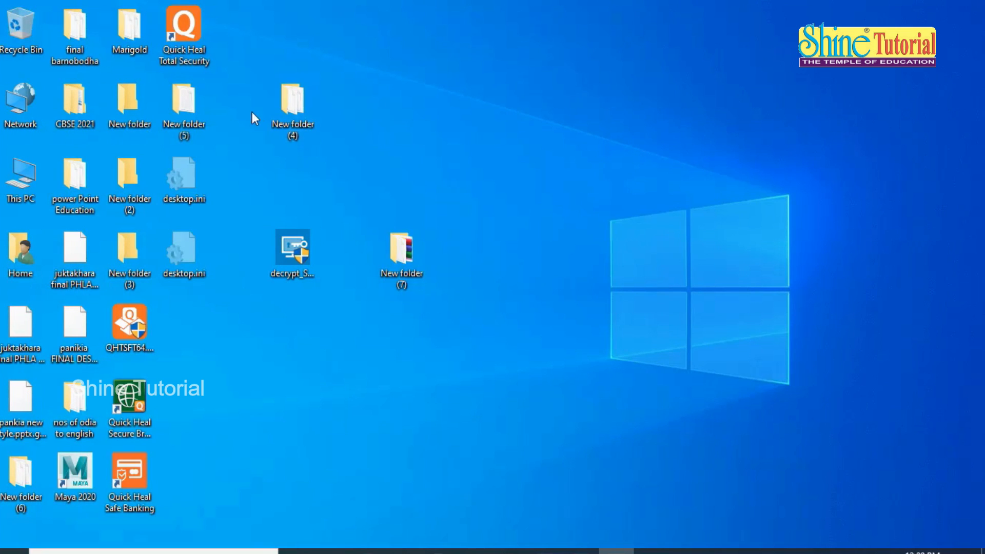
- Try to open Unit-10.pdf.gujd from the desktop's Marigold folder and dismiss the app chooser
double_click(130, 36)
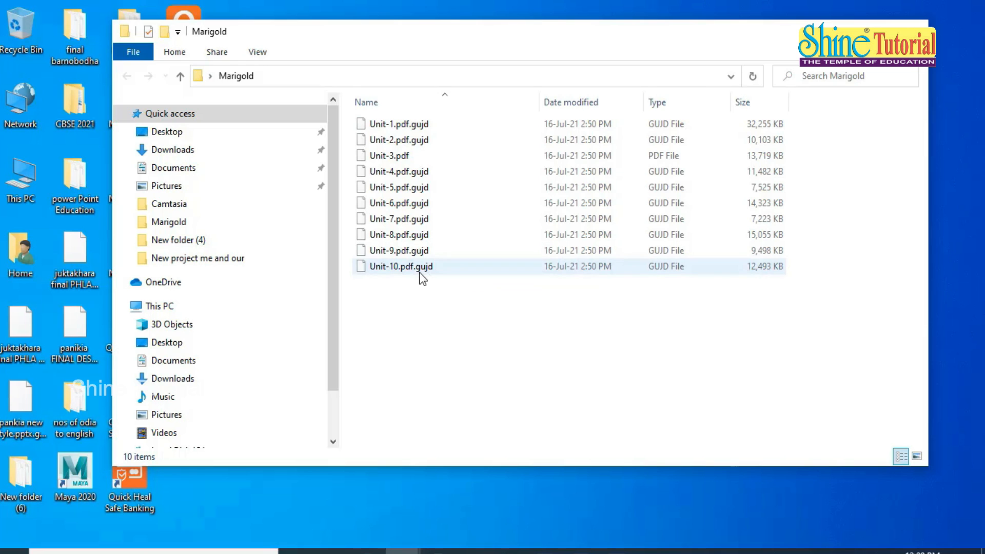
left_click_drag(371, 273, 401, 273)
double_click(401, 273)
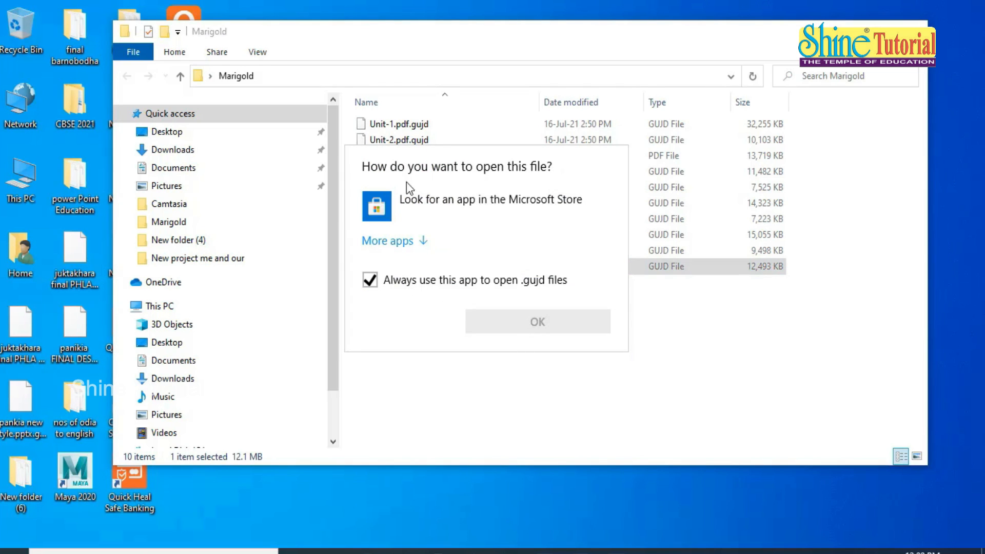
left_click(459, 370)
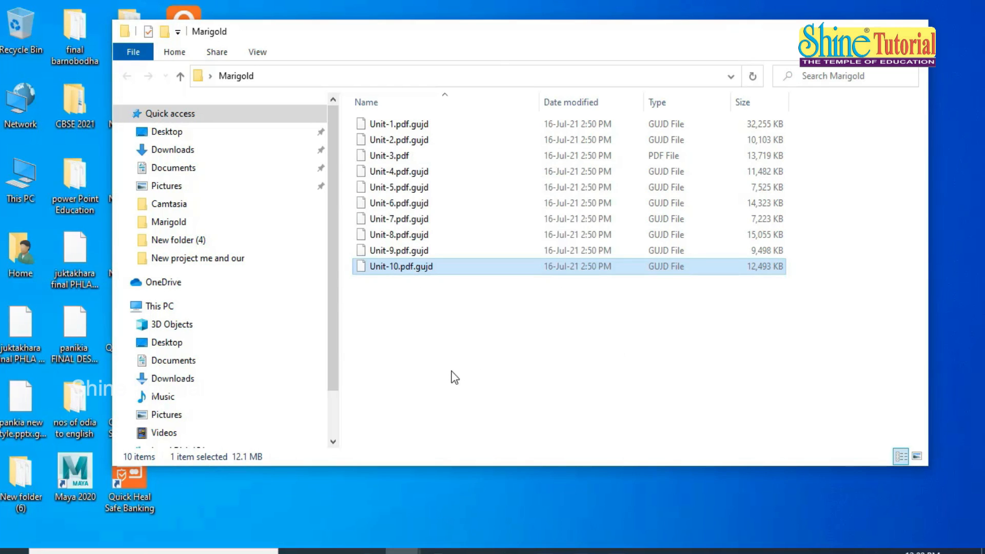
- Rename Unit-10.pdf.gujd in the Marigold folder to Unit-10.pdf, accepting the extension change
right_click(405, 277)
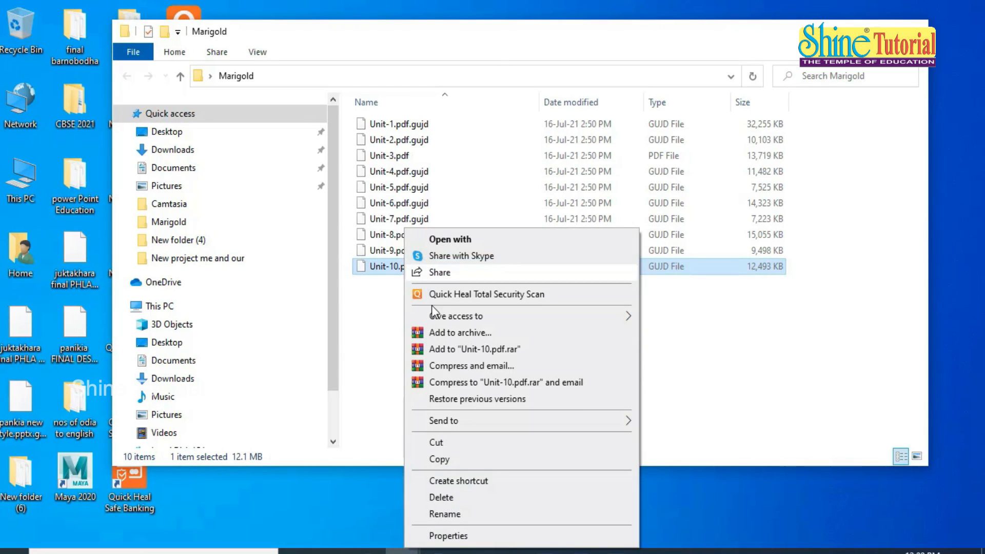
left_click(444, 514)
left_click(417, 267)
left_click_drag(415, 267, 448, 267)
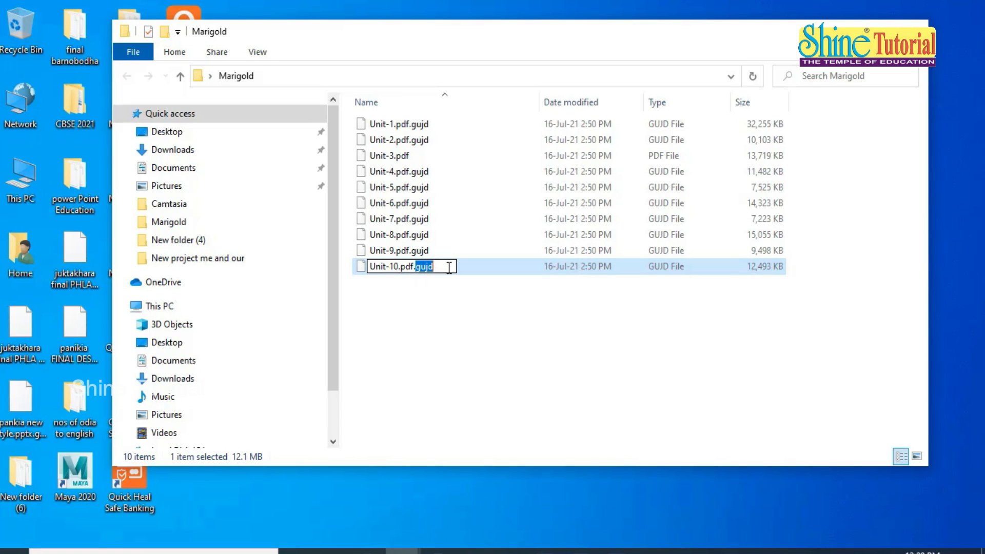
key("BackSpace")
key("BackSpace")
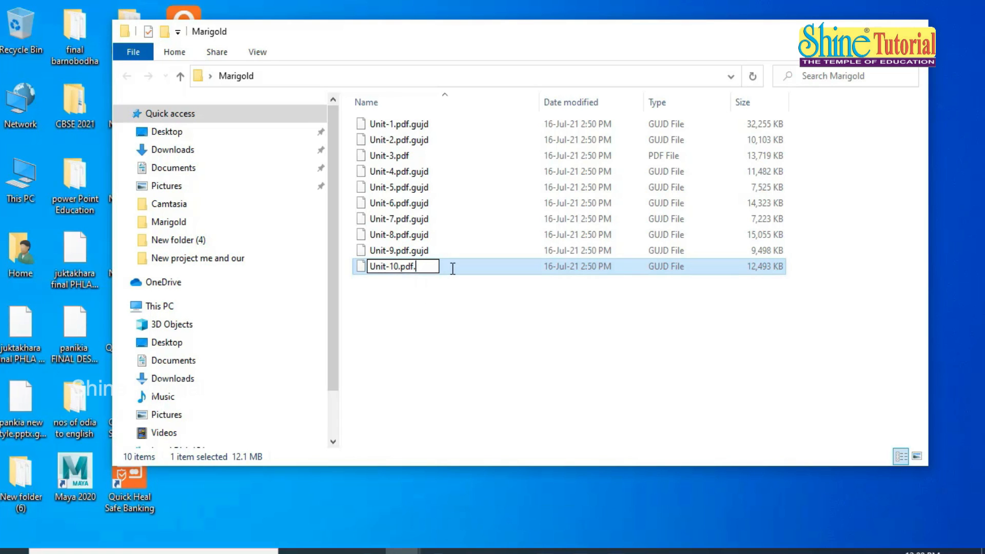
key("Return")
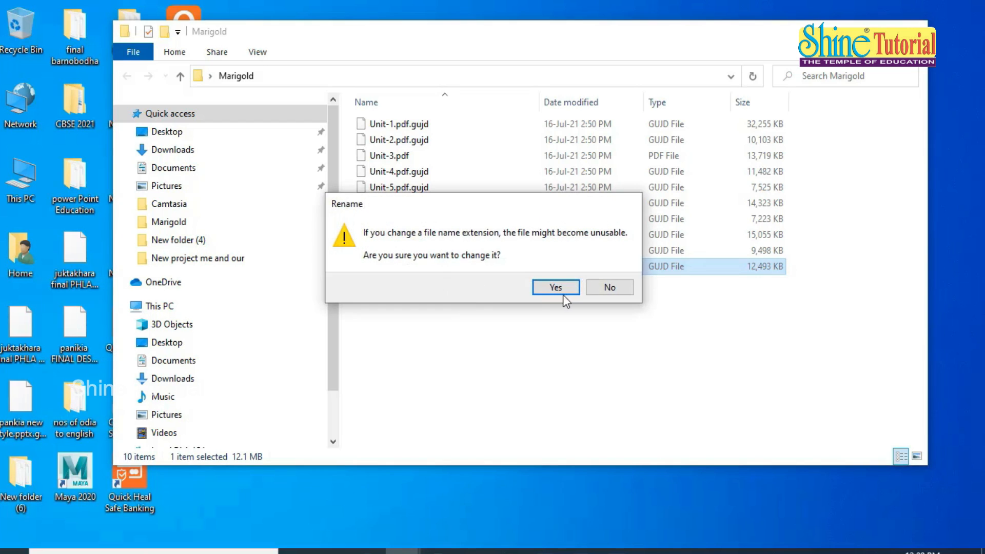
left_click(556, 287)
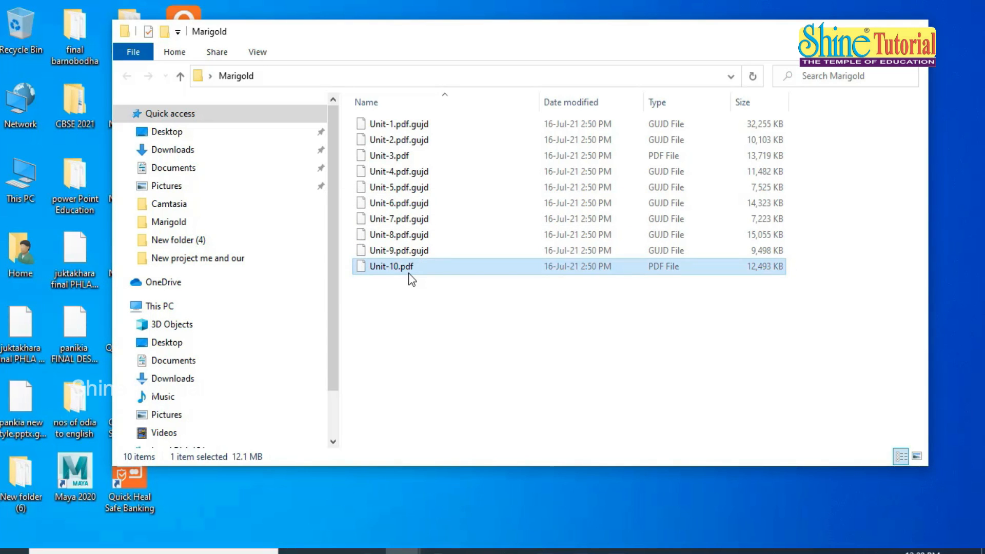
- Try to open Unit-10.pdf, and restore its file name to Unit-10.pdf.gujd before closing the Marigold folder
double_click(408, 273)
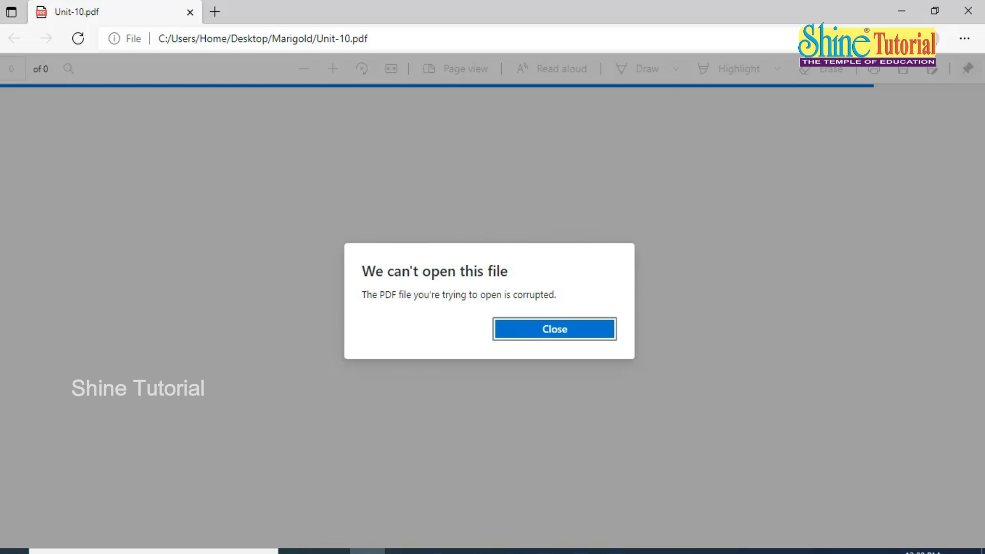
left_click(968, 10)
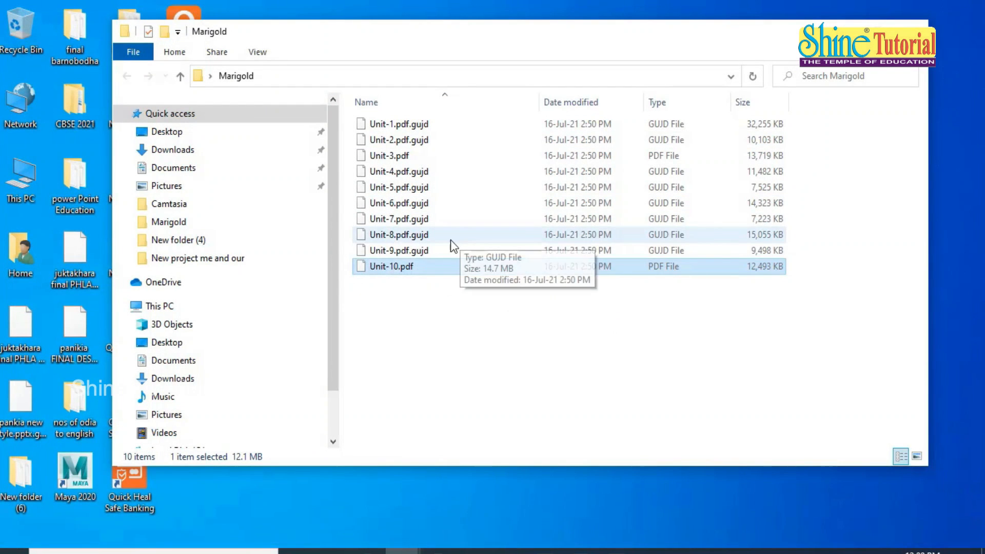
right_click(381, 273)
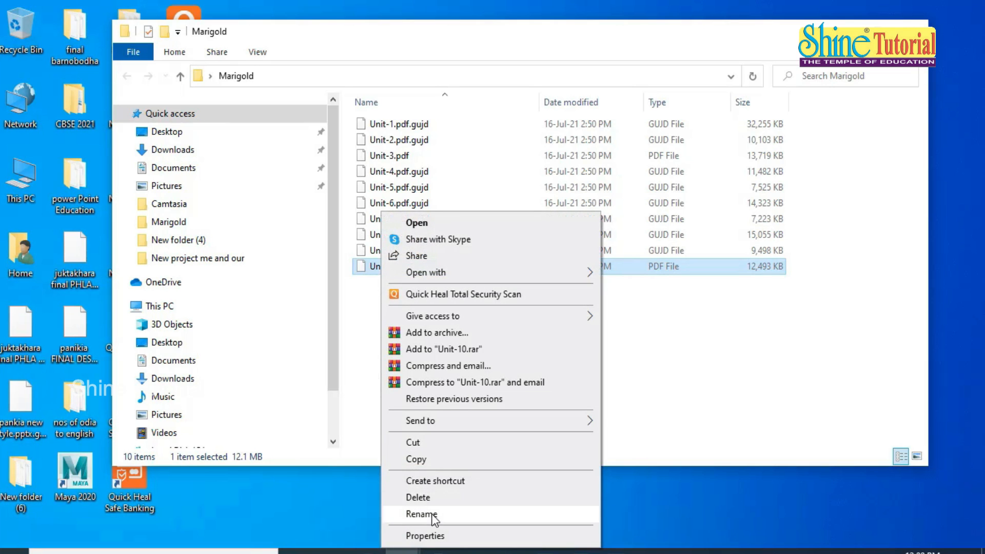
left_click(361, 382)
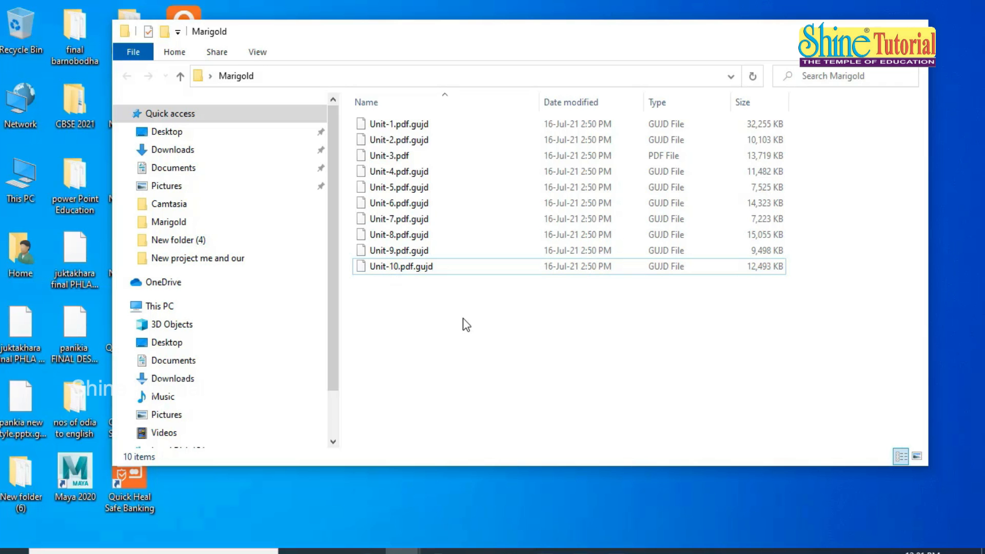
left_click(912, 31)
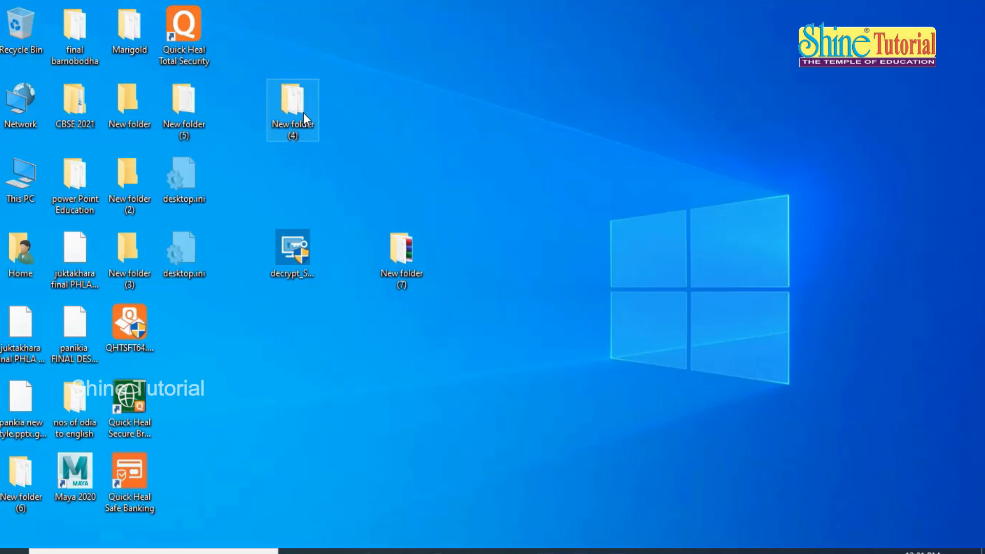
- Open the ransom note _readme.txt from the Home folder and examine its personal ID and reserve contact e-mail lines
double_click(18, 245)
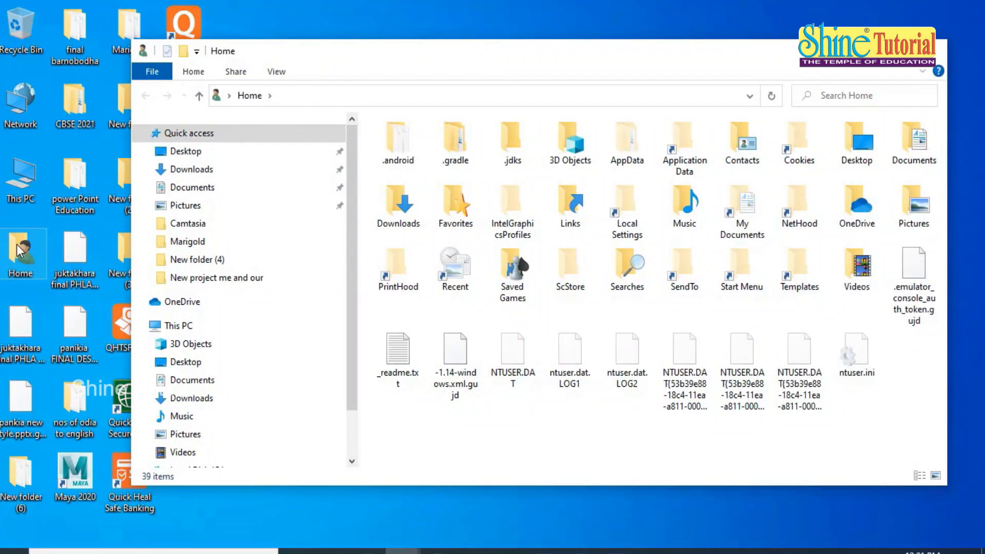
double_click(398, 362)
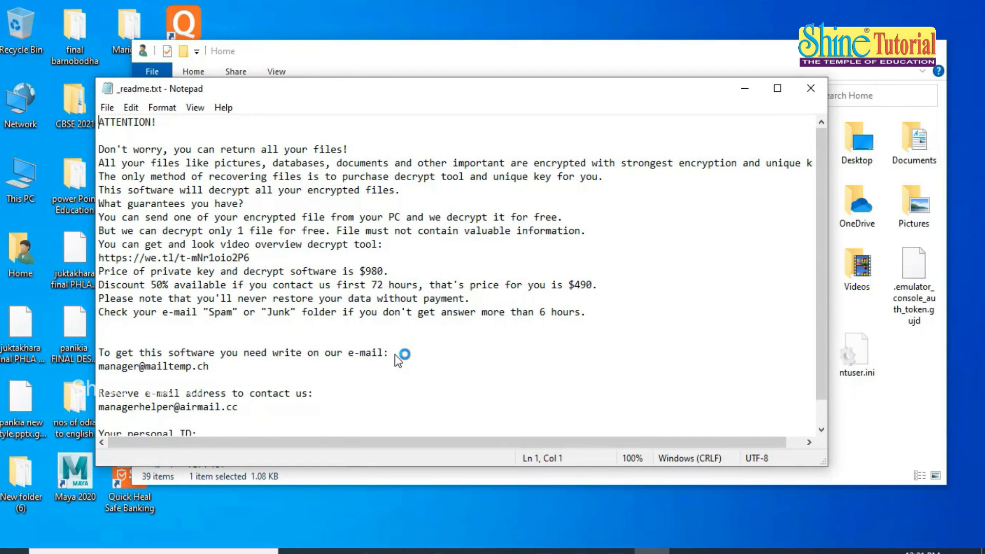
left_click_drag(104, 125, 482, 461)
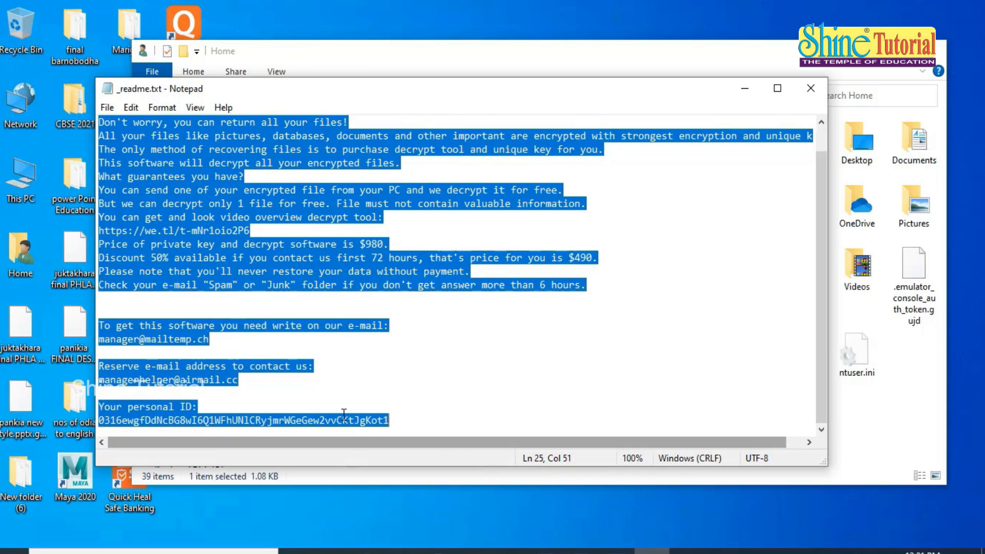
left_click(200, 406)
left_click_drag(405, 420, 97, 420)
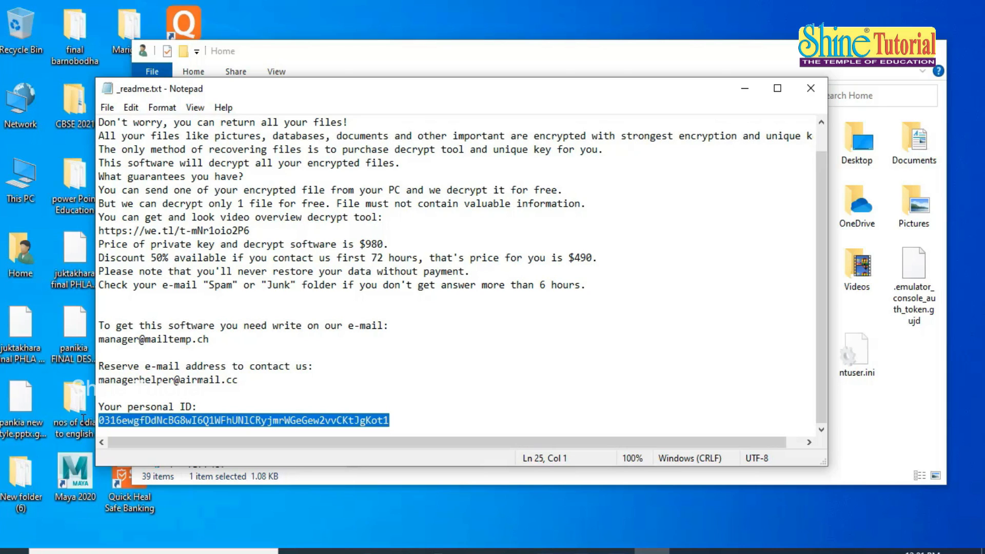
left_click_drag(238, 381, 97, 380)
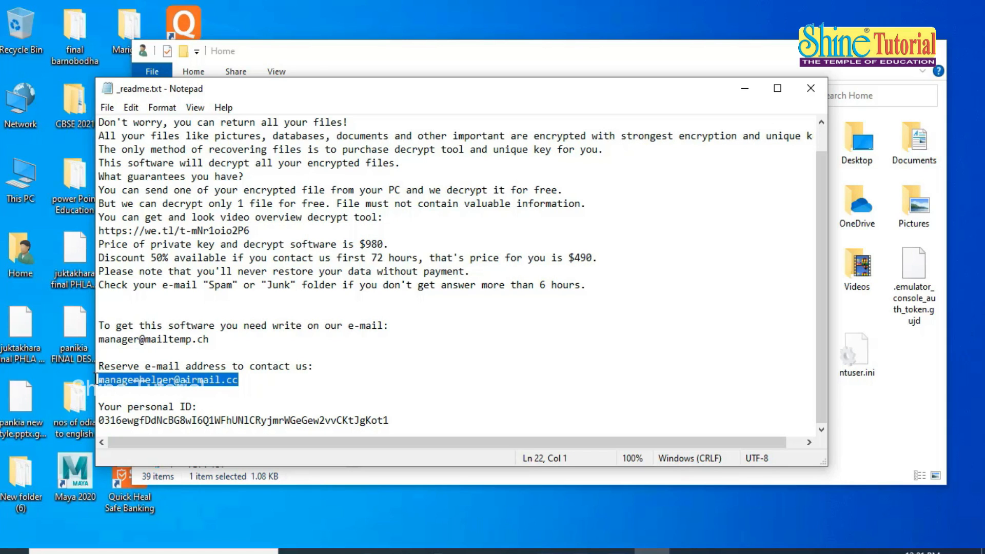
- Examine the ransom note's video link, 72-hour discount terms and Spam or Junk folder advice, and close the note
left_click(174, 306)
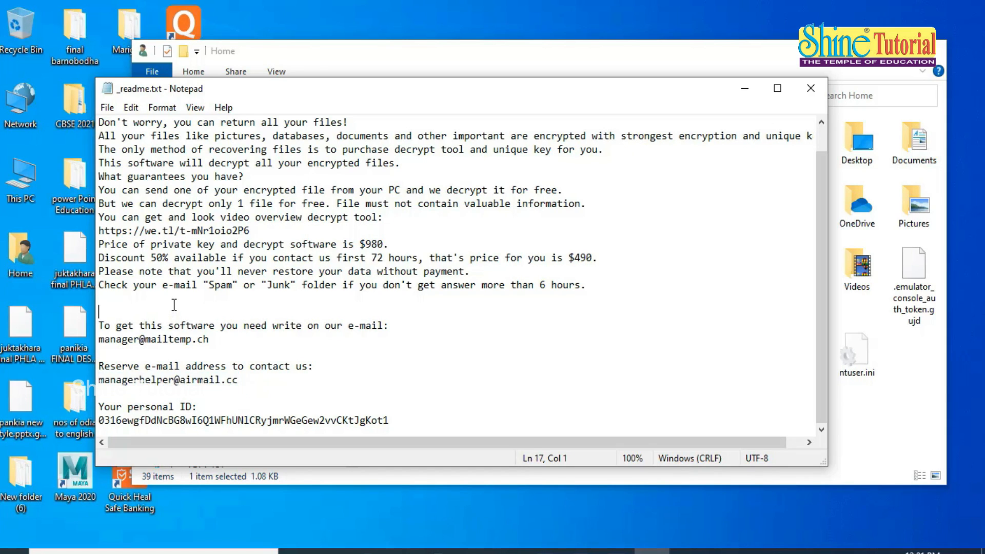
left_click_drag(100, 231, 263, 231)
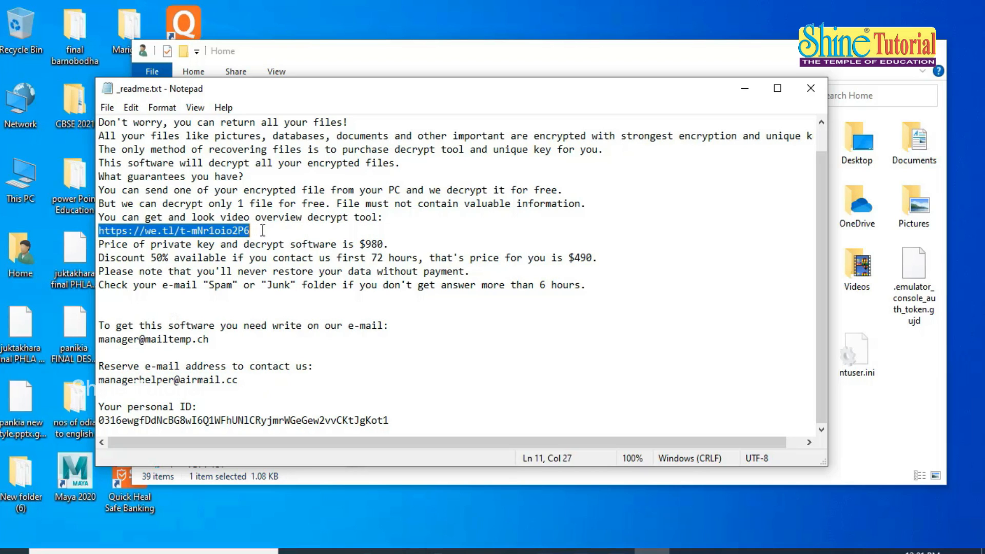
left_click_drag(356, 257, 413, 259)
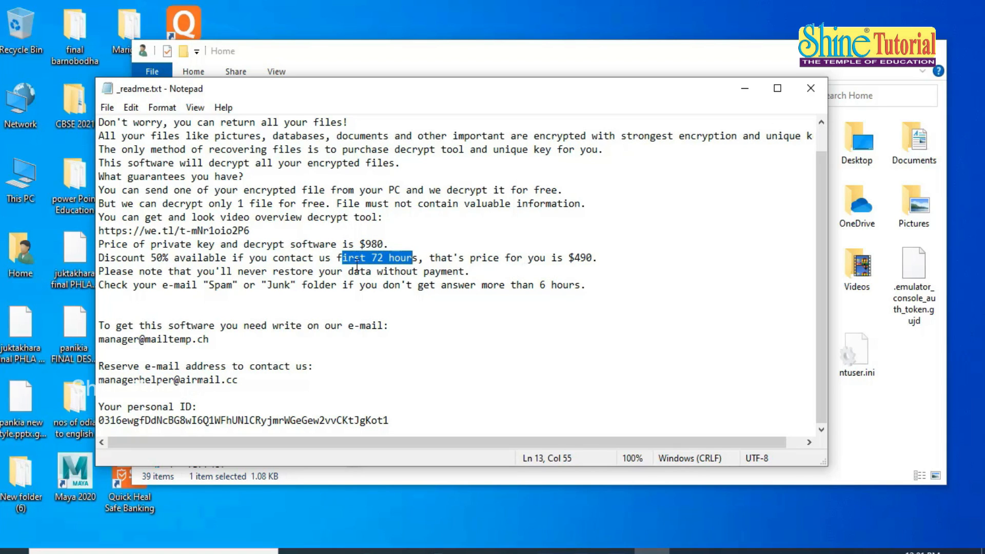
left_click_drag(101, 259, 418, 258)
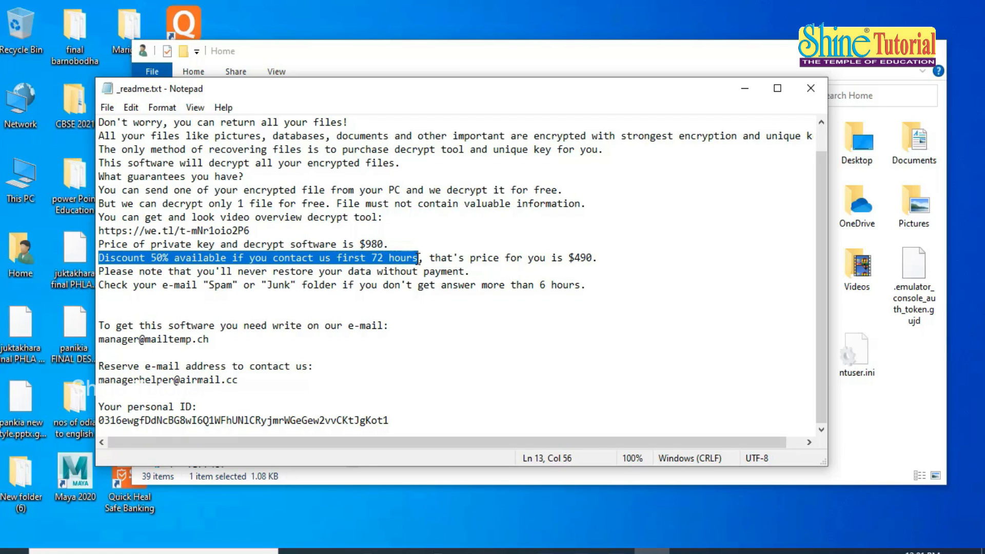
left_click_drag(569, 260, 563, 261)
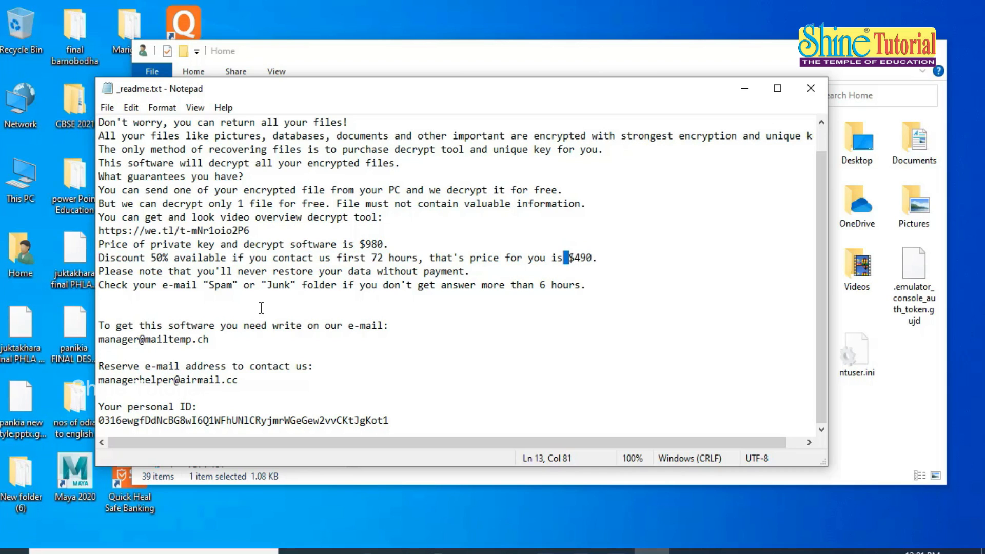
left_click_drag(100, 286, 595, 300)
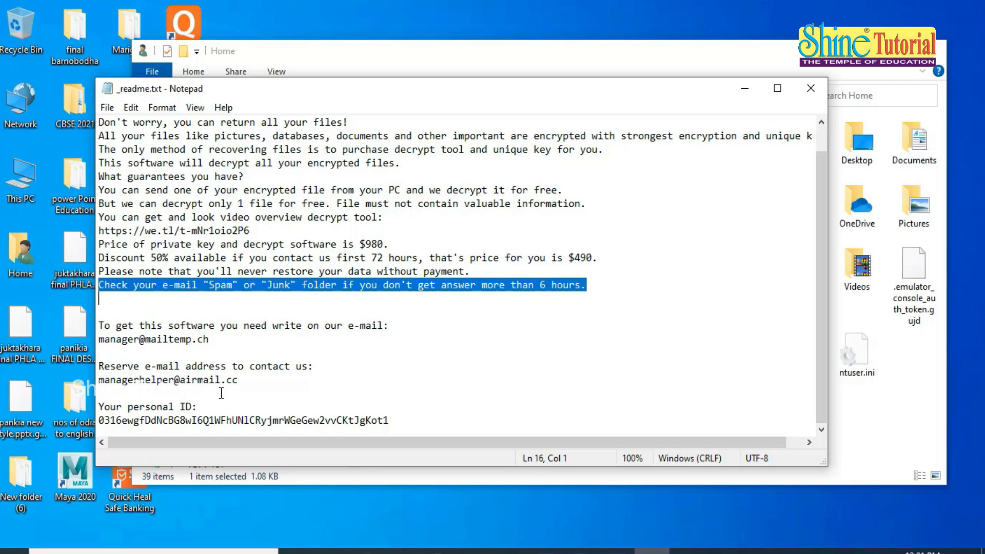
scroll(230, 394, "up", 1)
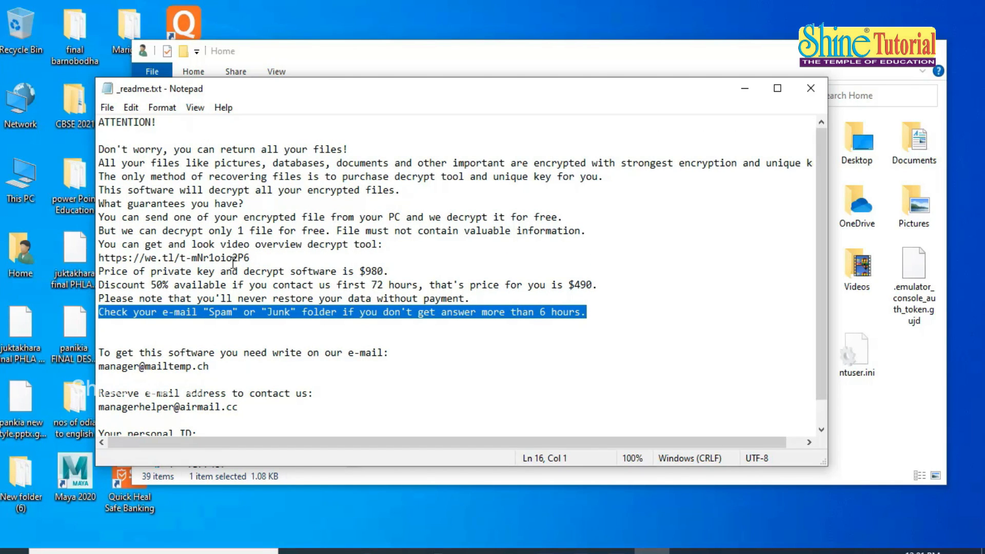
left_click(810, 88)
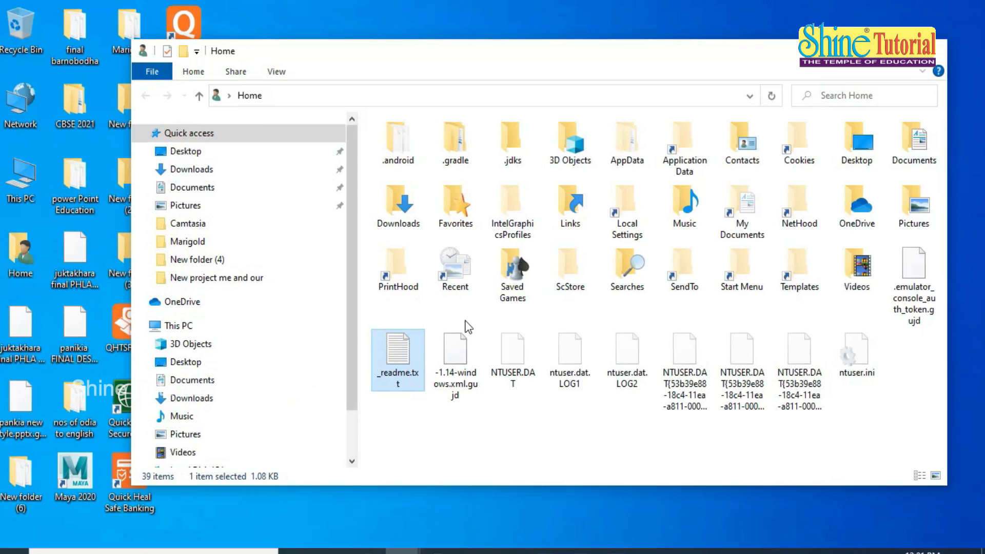